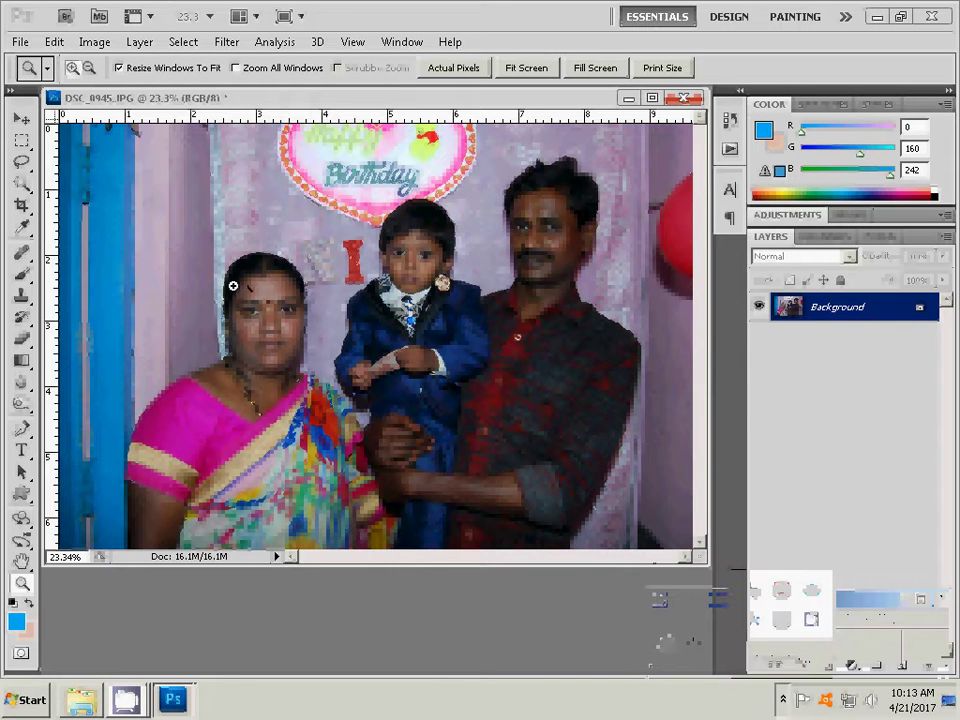
Crop the photo to the woman at 3.4 × 4.4 cm, 300 ppi, and zoom to 200%
{"action": "left_click", "coordinate": [22, 207]}
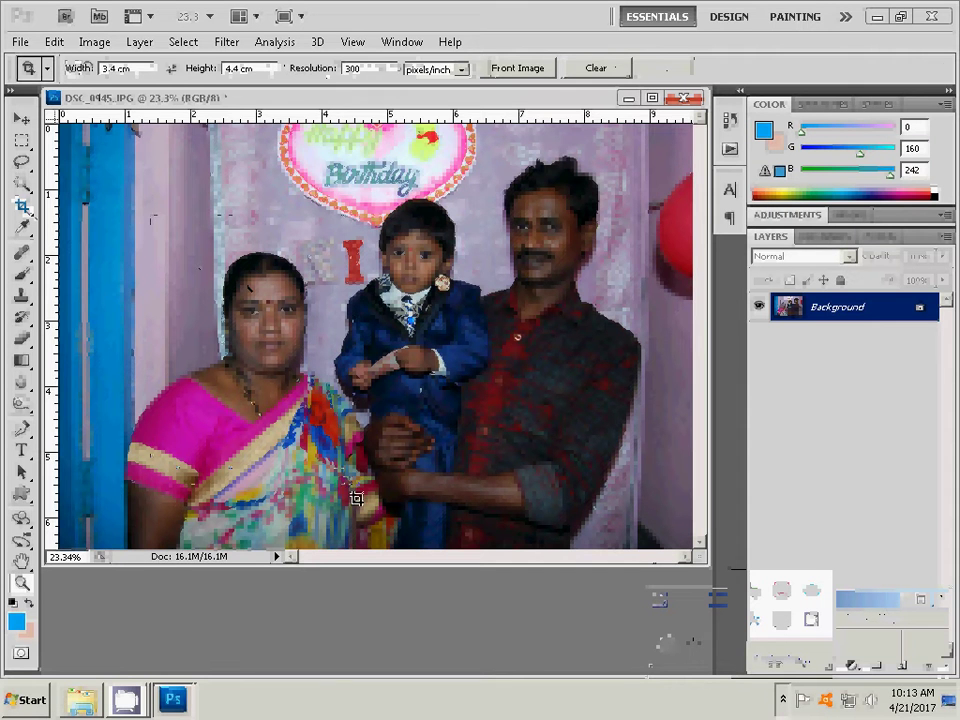
{"action": "left_click_drag", "start_coordinate": [358, 485], "coordinate": [150, 213]}
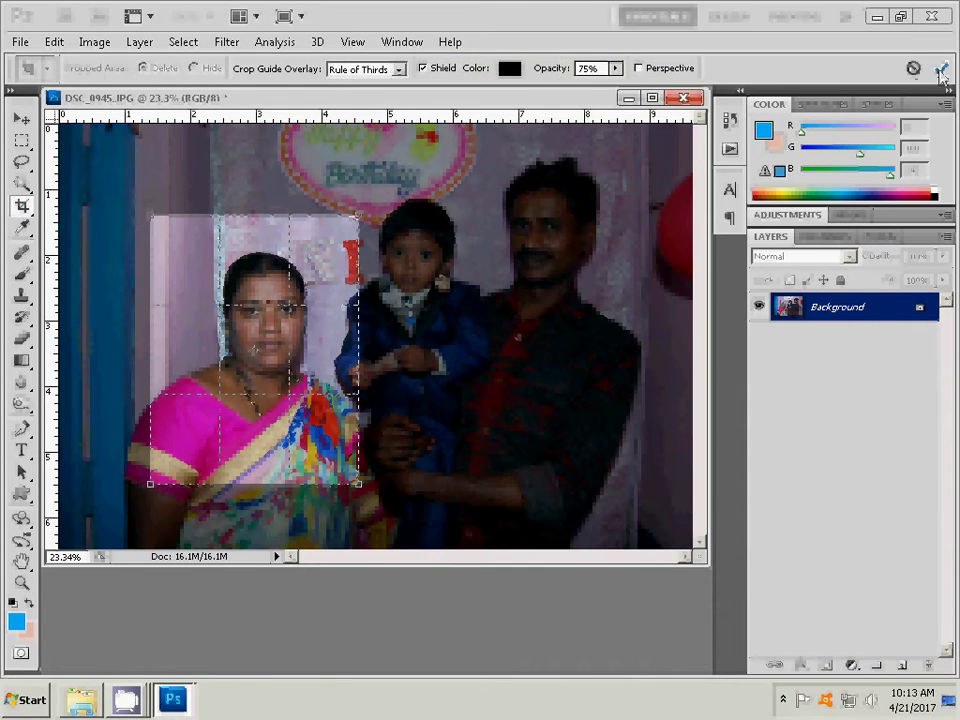
{"action": "key", "text": "Return"}
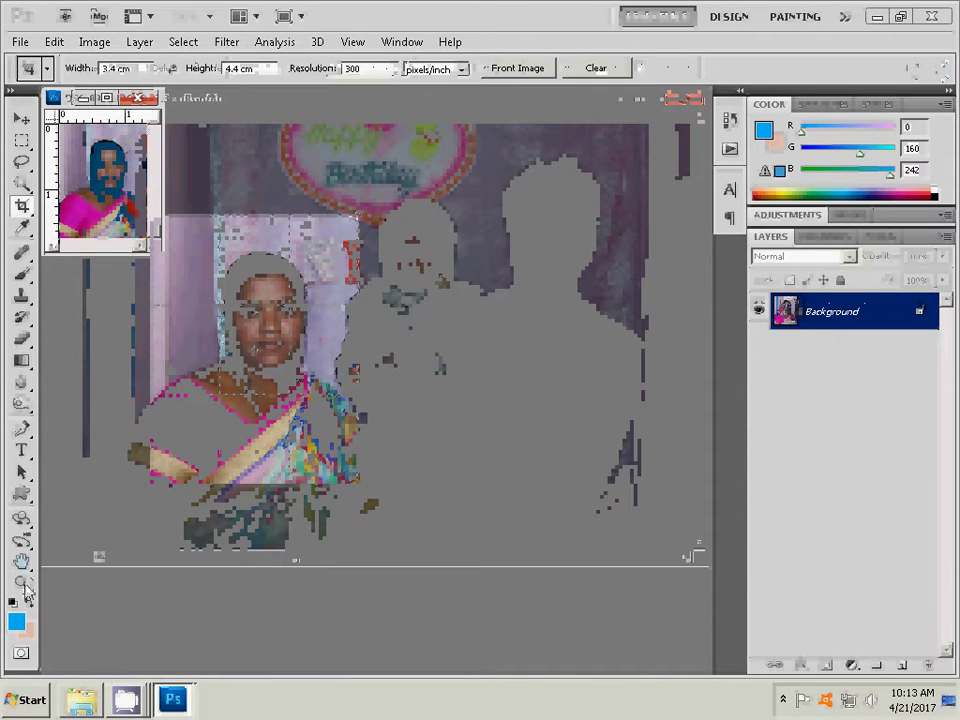
{"action": "left_click", "coordinate": [21, 582]}
{"action": "right_click", "coordinate": [122, 157]}
{"action": "left_click", "coordinate": [160, 182]}
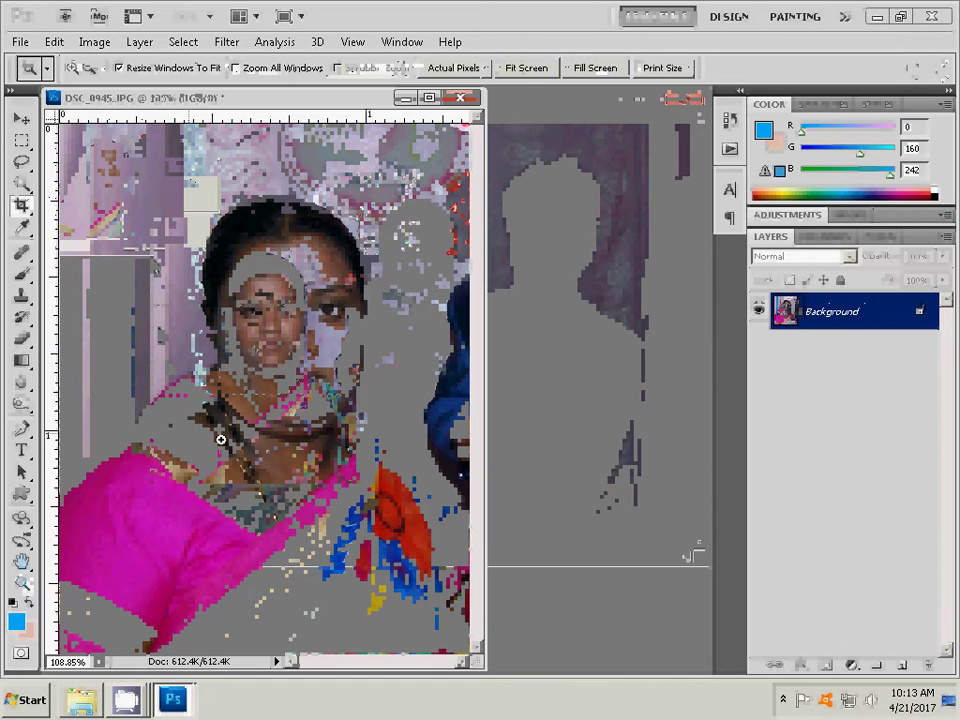
{"action": "left_click", "coordinate": [240, 428]}
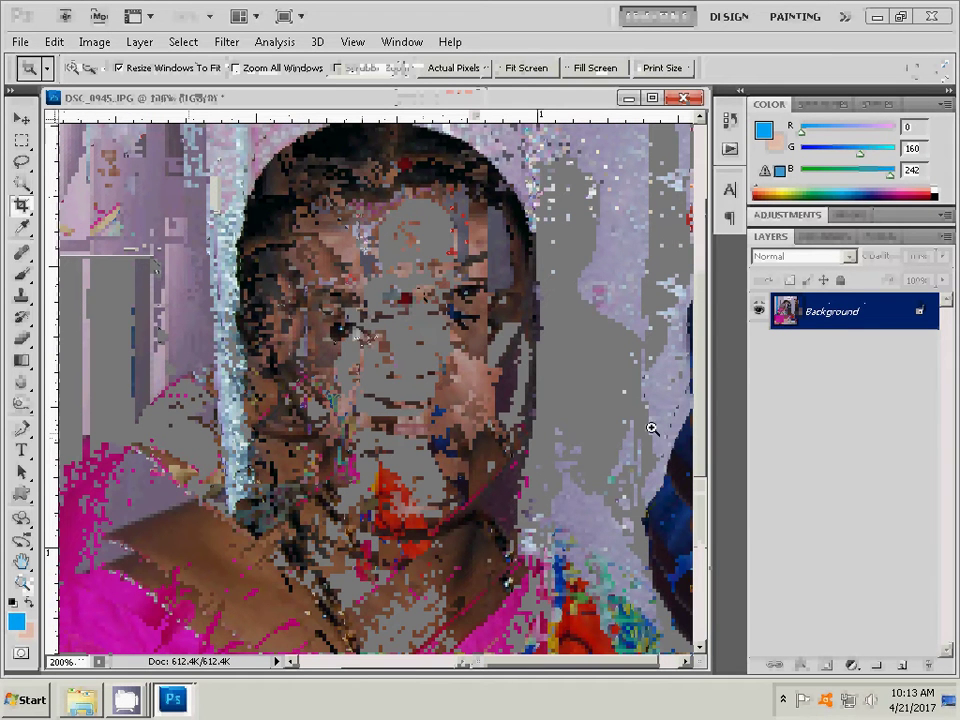
Apply Levels with the midtones raised to about 1.37 and the white input at 233
{"action": "left_click", "coordinate": [100, 44]}
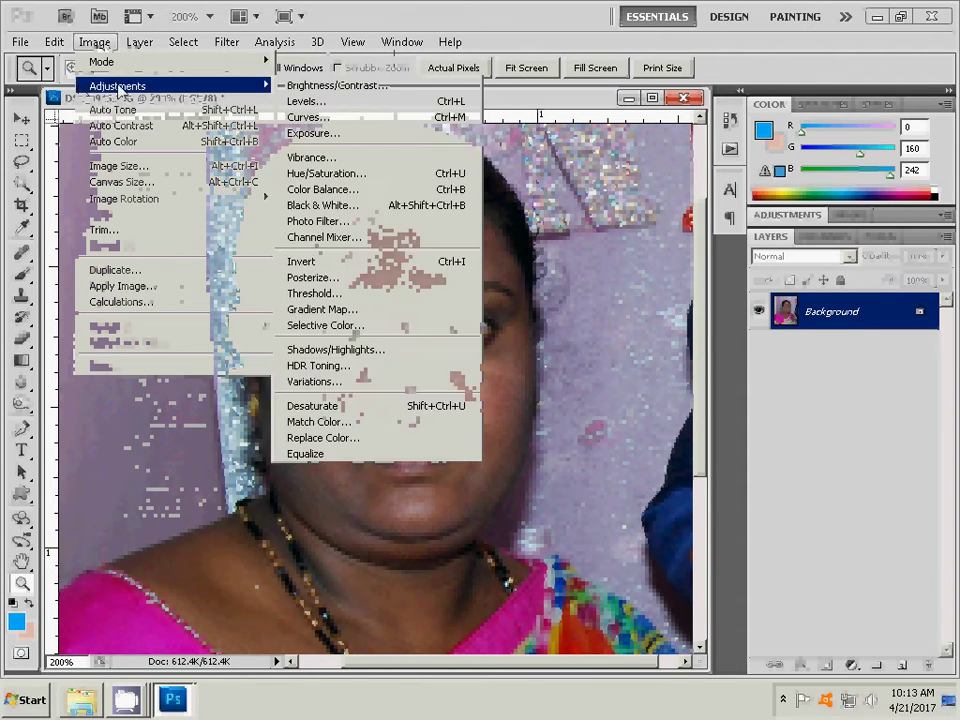
{"action": "mouse_move", "coordinate": [117, 86]}
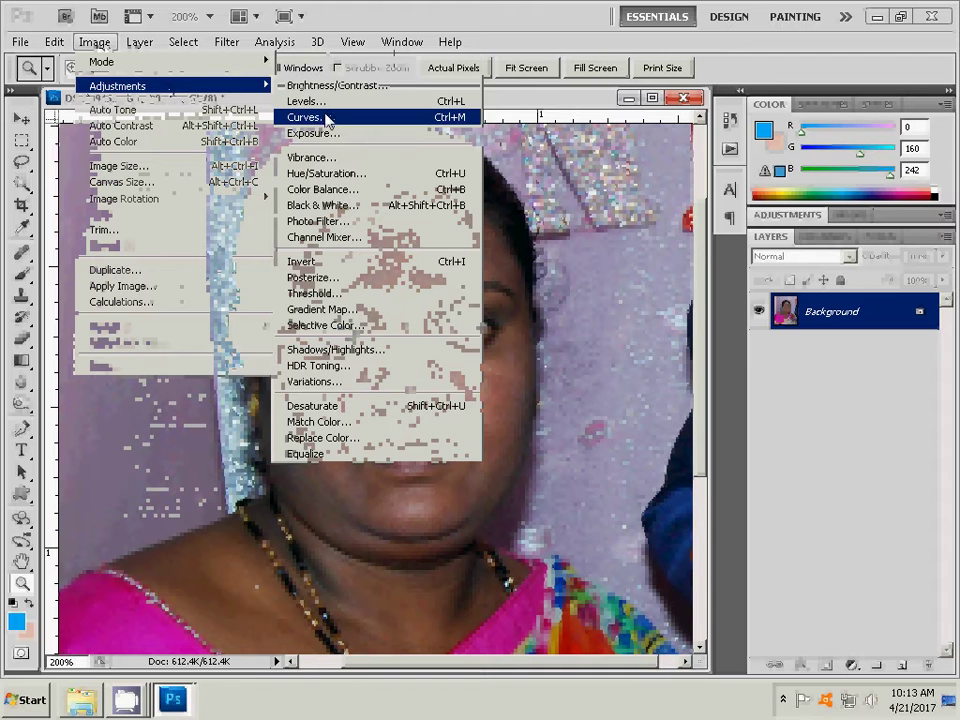
{"action": "left_click", "coordinate": [245, 98]}
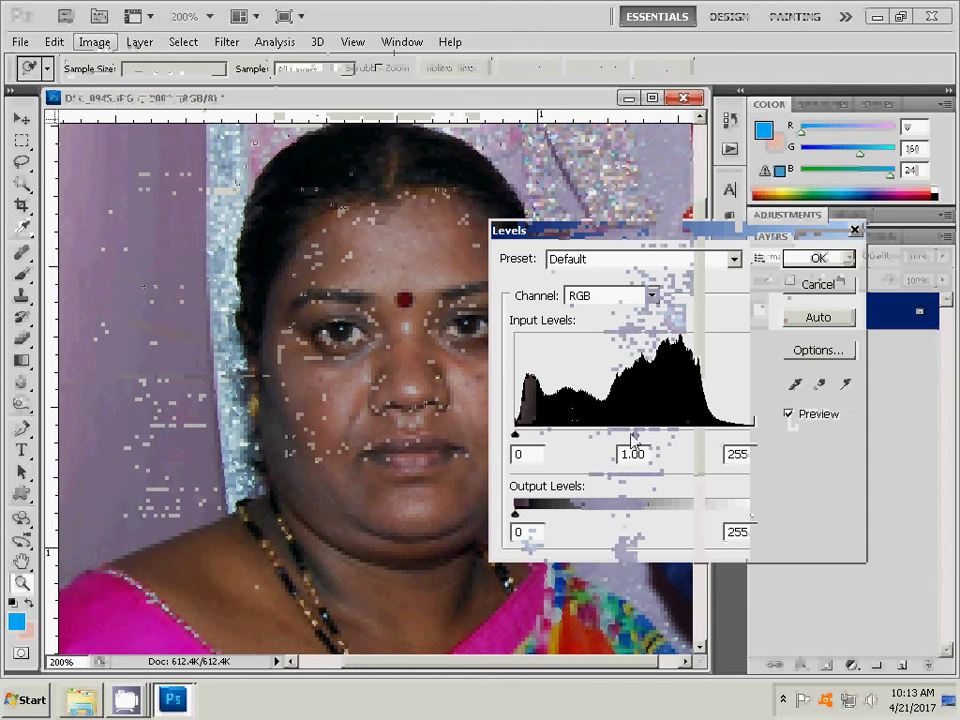
{"action": "left_click_drag", "start_coordinate": [632, 436], "coordinate": [608, 436]}
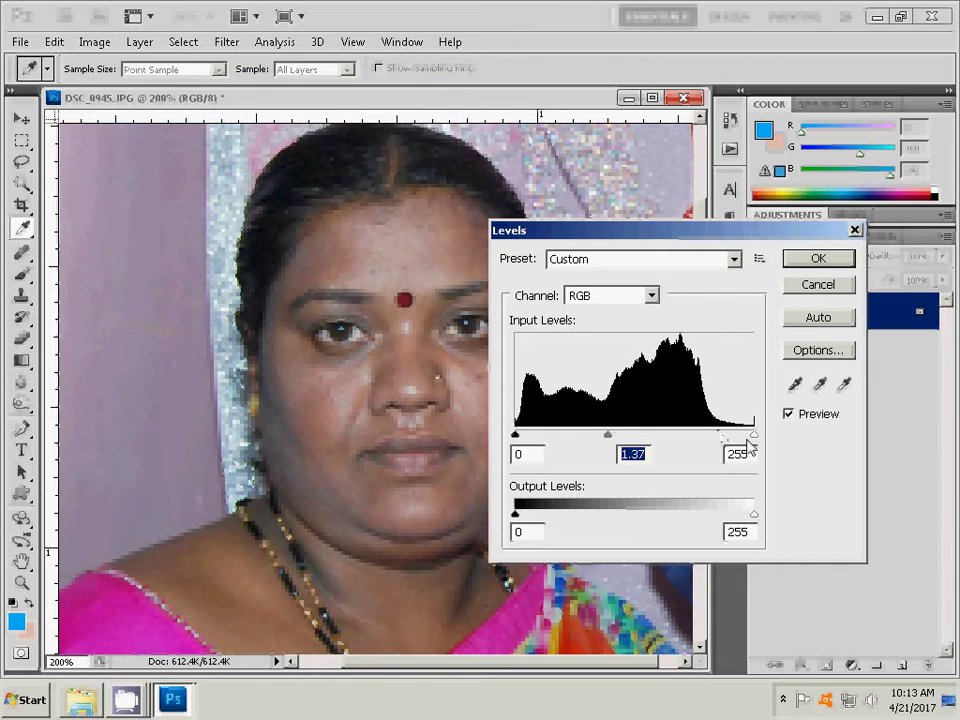
{"action": "left_click_drag", "start_coordinate": [752, 436], "coordinate": [733, 436]}
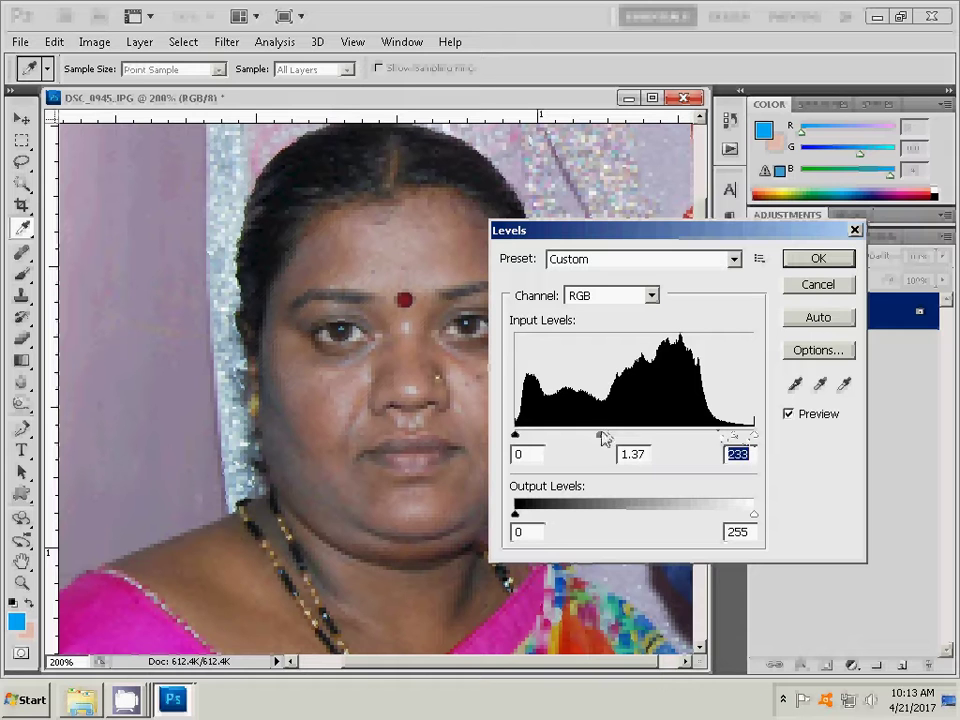
{"action": "left_click_drag", "start_coordinate": [600, 437], "coordinate": [590, 437]}
{"action": "left_click", "coordinate": [818, 258]}
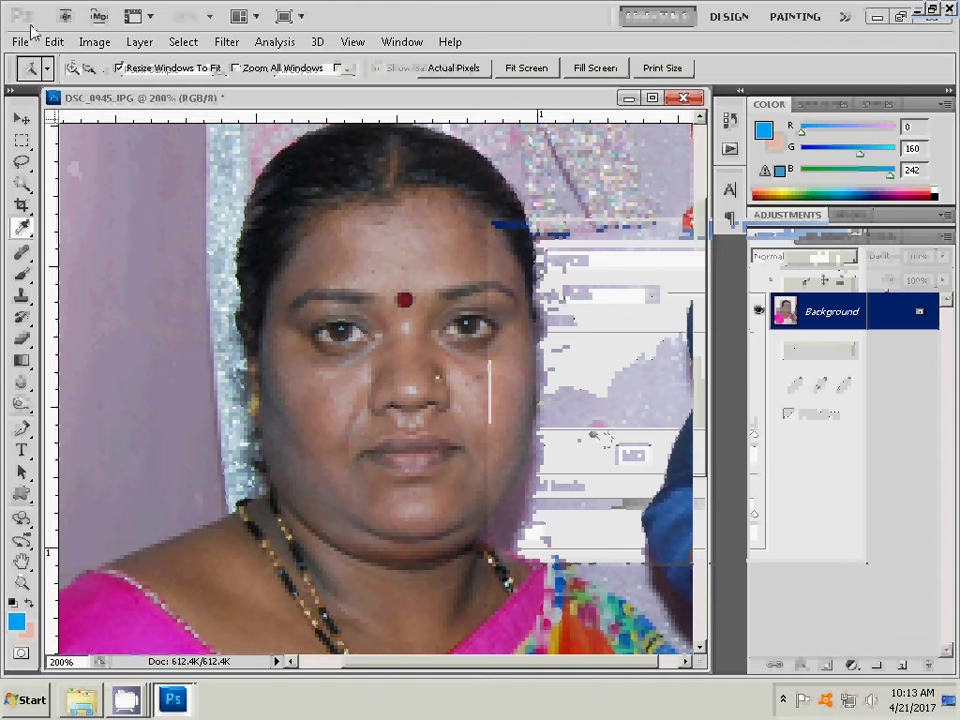
{"action": "left_click", "coordinate": [95, 42]}
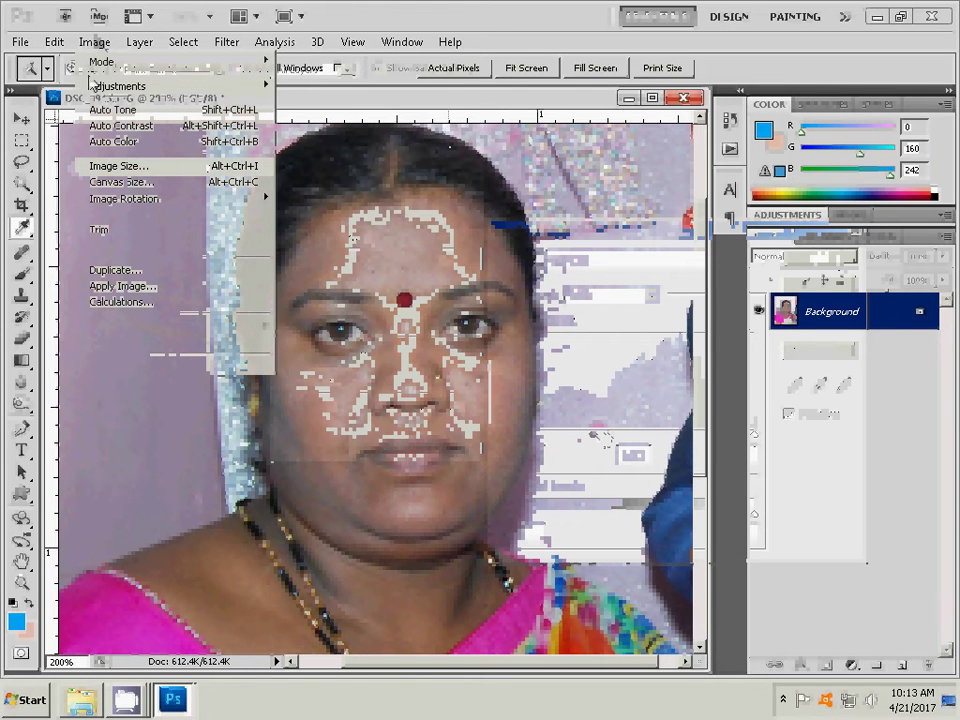
{"action": "mouse_move", "coordinate": [118, 86]}
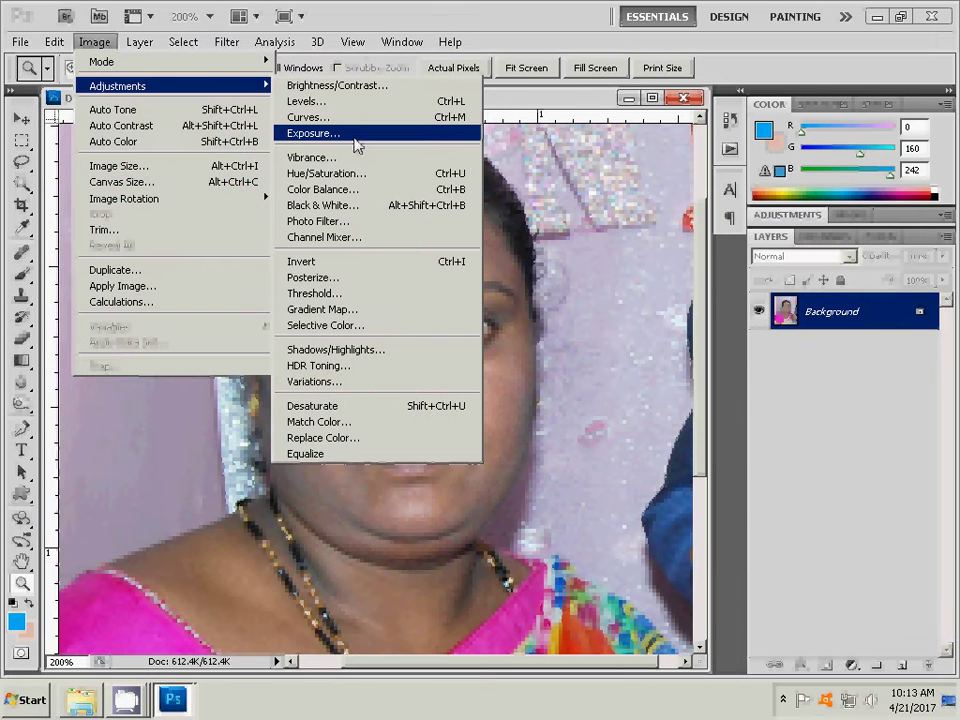
Apply a midtone Color Balance of +14, −15, −44 with luminosity preserved
{"action": "left_click", "coordinate": [330, 189]}
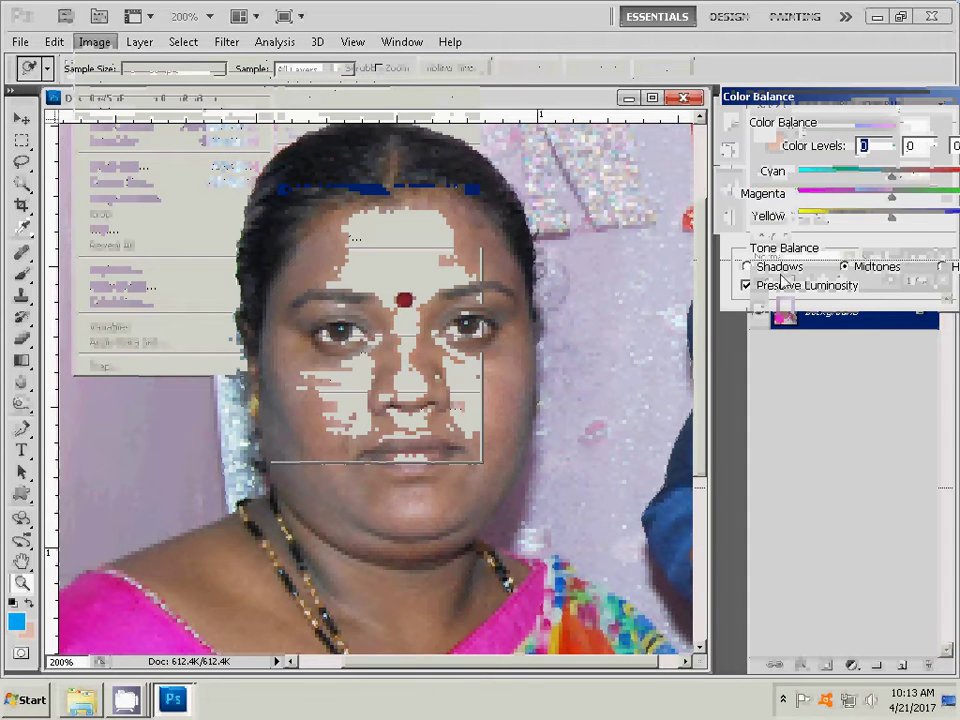
{"action": "left_click_drag", "start_coordinate": [896, 98], "coordinate": [780, 274]}
{"action": "mouse_move", "coordinate": [776, 392]}
{"action": "left_mouse_down"}
{"action": "mouse_move", "coordinate": [756, 393]}
{"action": "mouse_move", "coordinate": [757, 371]}
{"action": "mouse_move", "coordinate": [762, 380]}
{"action": "mouse_move", "coordinate": [790, 353]}
{"action": "left_mouse_up"}
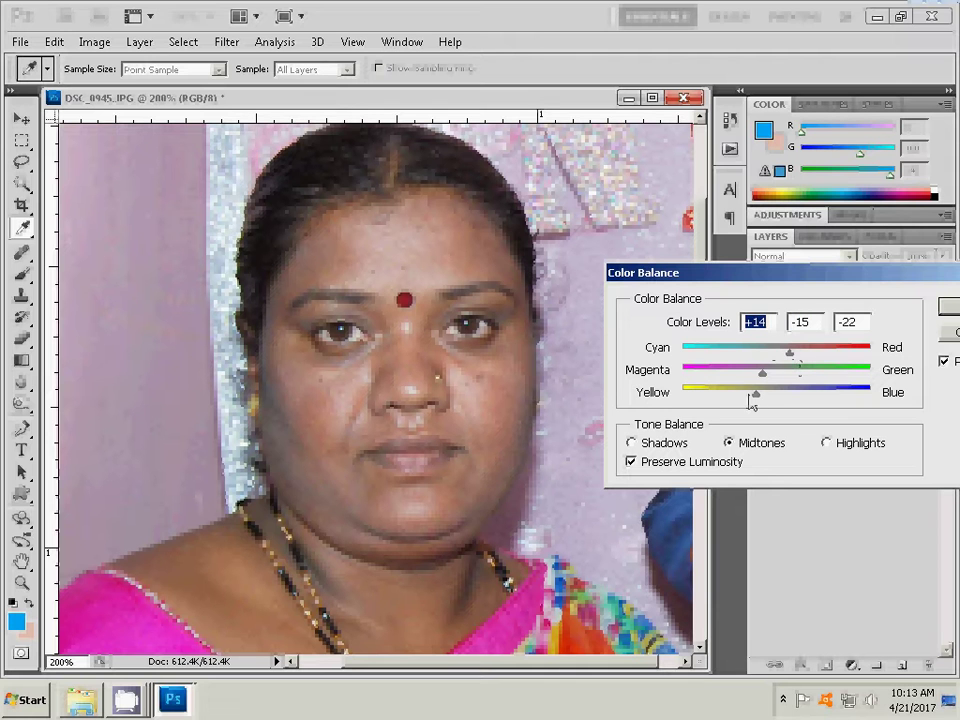
{"action": "mouse_move", "coordinate": [757, 397]}
{"action": "left_mouse_down"}
{"action": "mouse_move", "coordinate": [731, 398]}
{"action": "mouse_move", "coordinate": [746, 398]}
{"action": "left_mouse_up"}
{"action": "left_click", "coordinate": [945, 305]}
{"action": "key", "text": "z"}
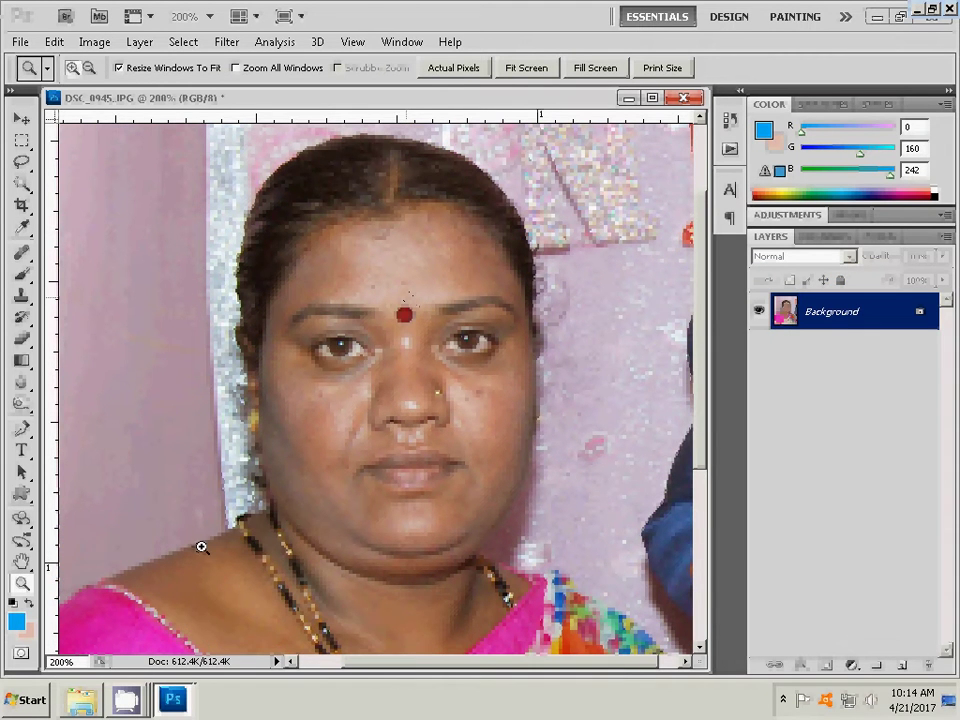
Start a pen path beside the neck and curve it over the head and hairline
{"action": "left_click", "coordinate": [201, 547]}
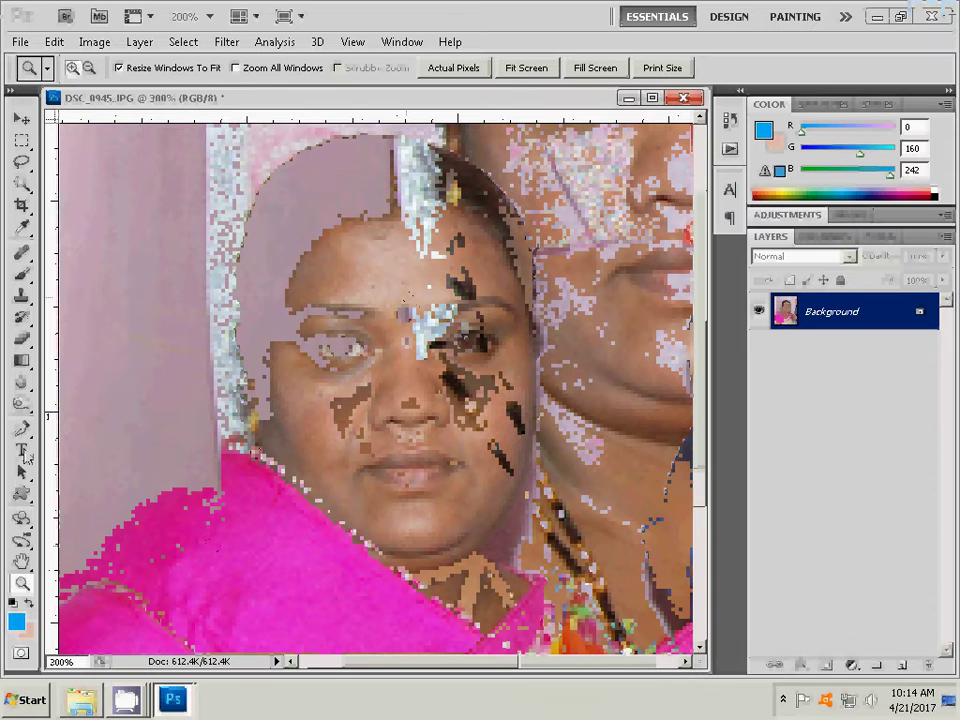
{"action": "key", "text": "p"}
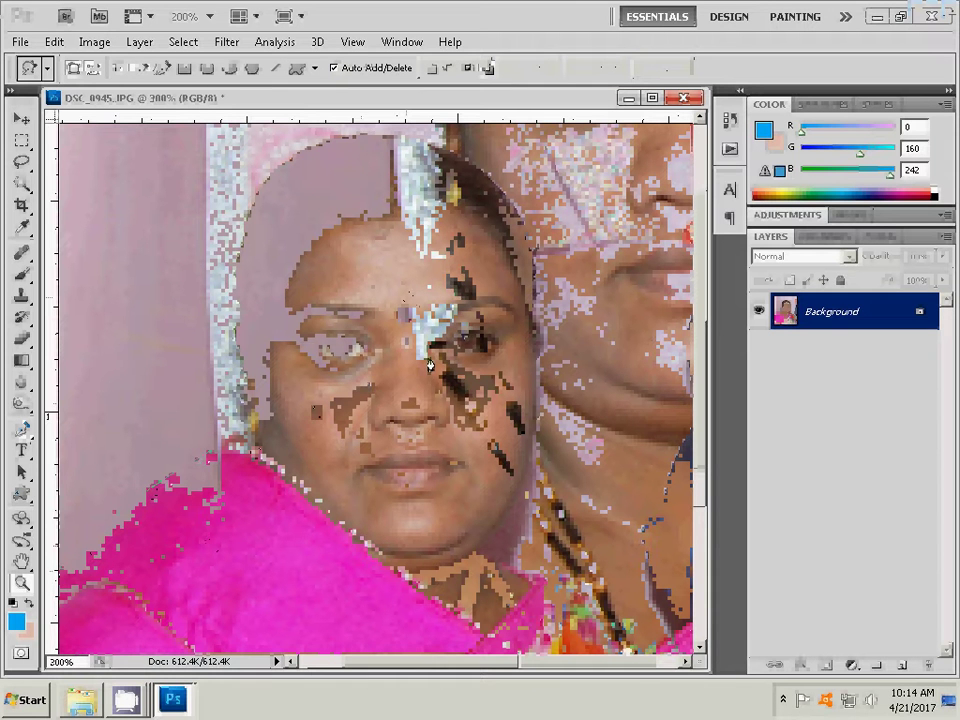
{"action": "left_click_drag", "start_coordinate": [473, 297], "coordinate": [479, 325]}
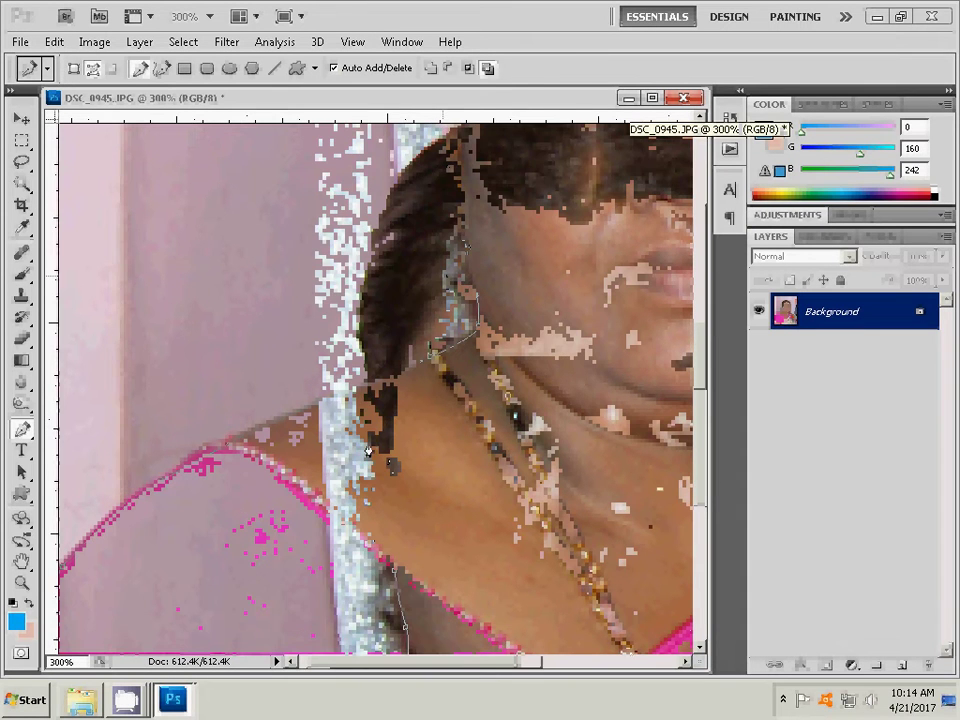
{"action": "scroll", "coordinate": [345, 360], "scroll_direction": "up", "scroll_amount": 3}
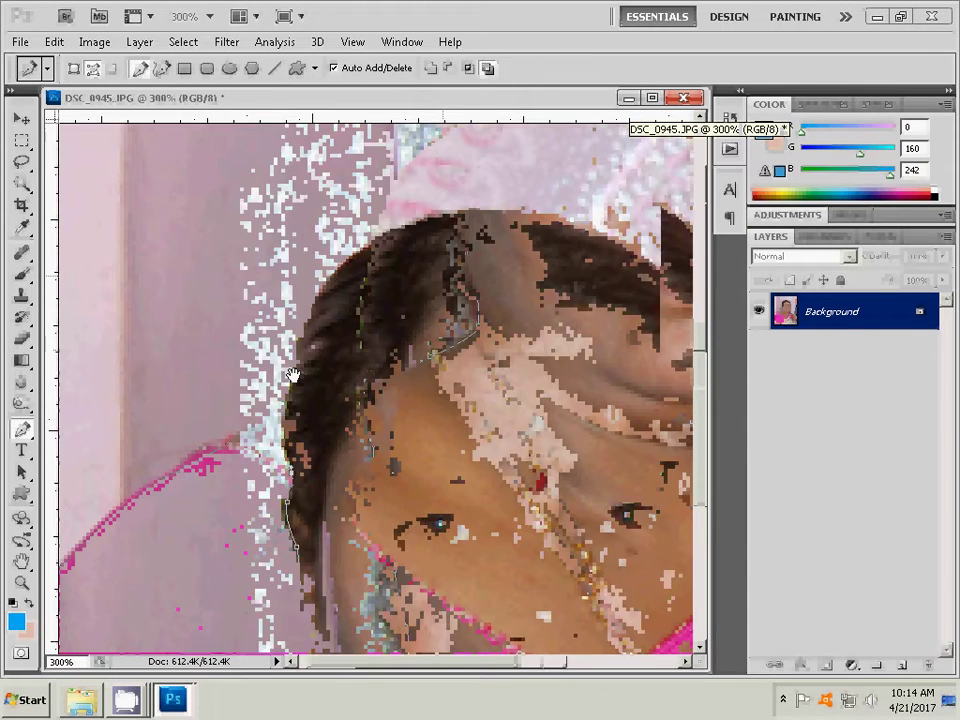
{"action": "scroll", "coordinate": [322, 305], "scroll_direction": "up", "scroll_amount": 2}
{"action": "left_click_drag", "start_coordinate": [425, 246], "coordinate": [482, 244]}
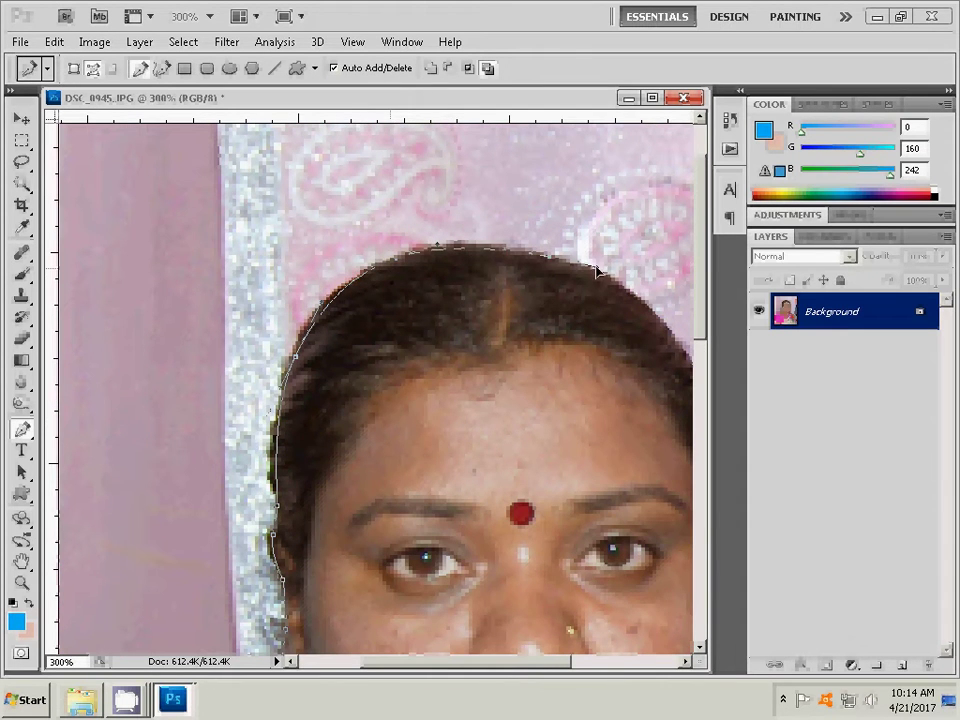
{"action": "scroll", "coordinate": [435, 300], "scroll_direction": "right", "scroll_amount": 5}
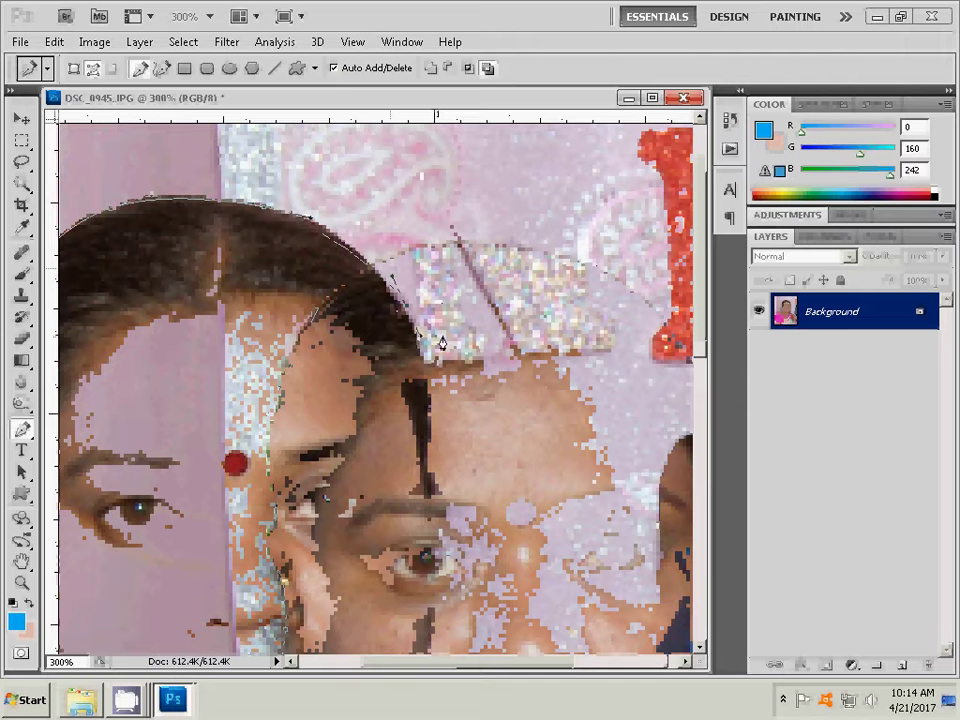
{"action": "left_click_drag", "start_coordinate": [424, 352], "coordinate": [432, 443]}
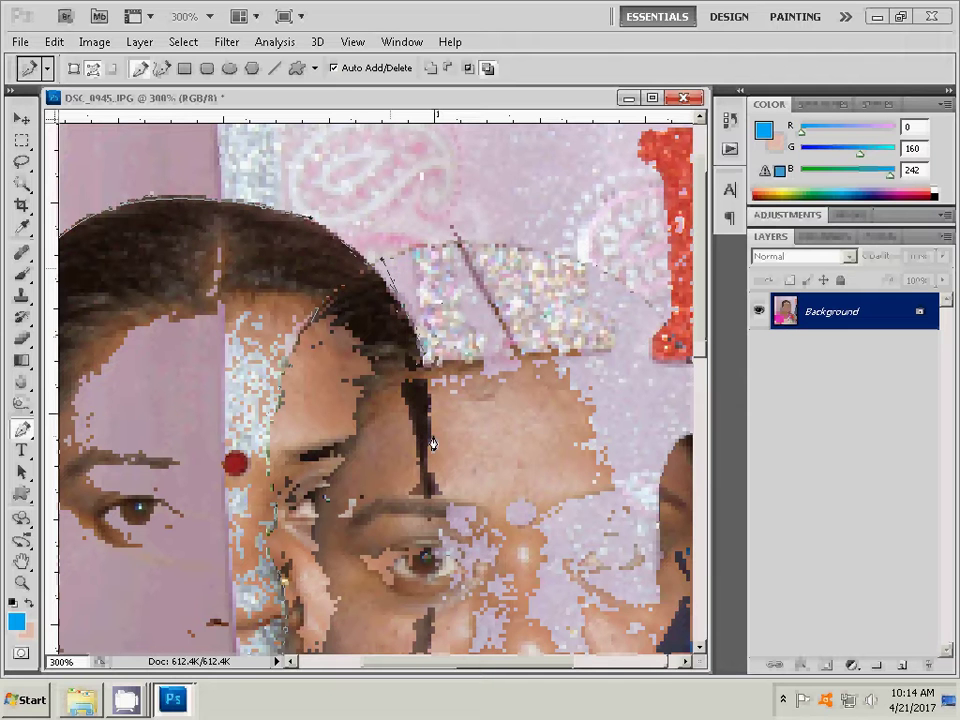
{"action": "left_click_drag", "start_coordinate": [430, 448], "coordinate": [436, 262]}
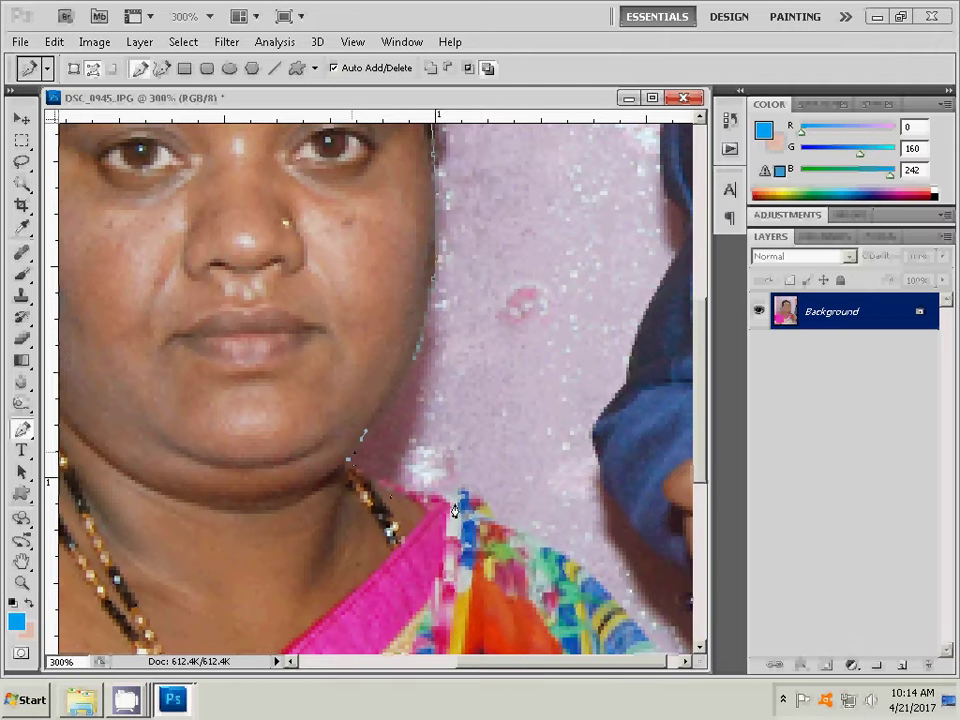
{"action": "left_click_drag", "start_coordinate": [454, 510], "coordinate": [388, 333]}
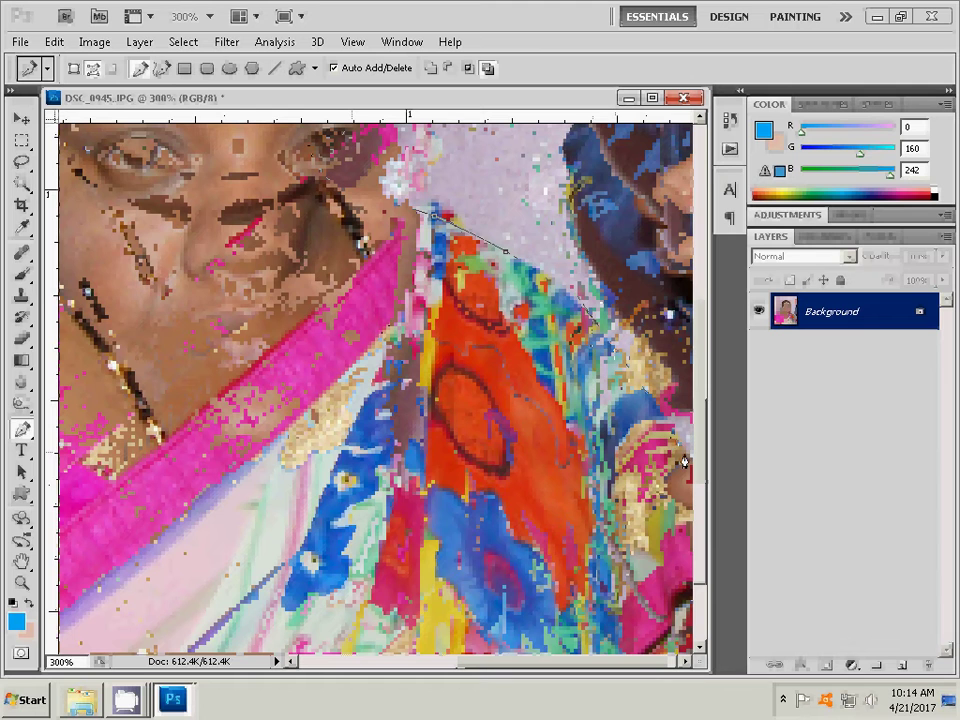
Extend the path past the shoulder, along the bottom edge and up the left side
{"action": "scroll", "coordinate": [580, 395], "scroll_direction": "down", "scroll_amount": 2}
{"action": "scroll", "coordinate": [575, 398], "scroll_direction": "down", "scroll_amount": 2}
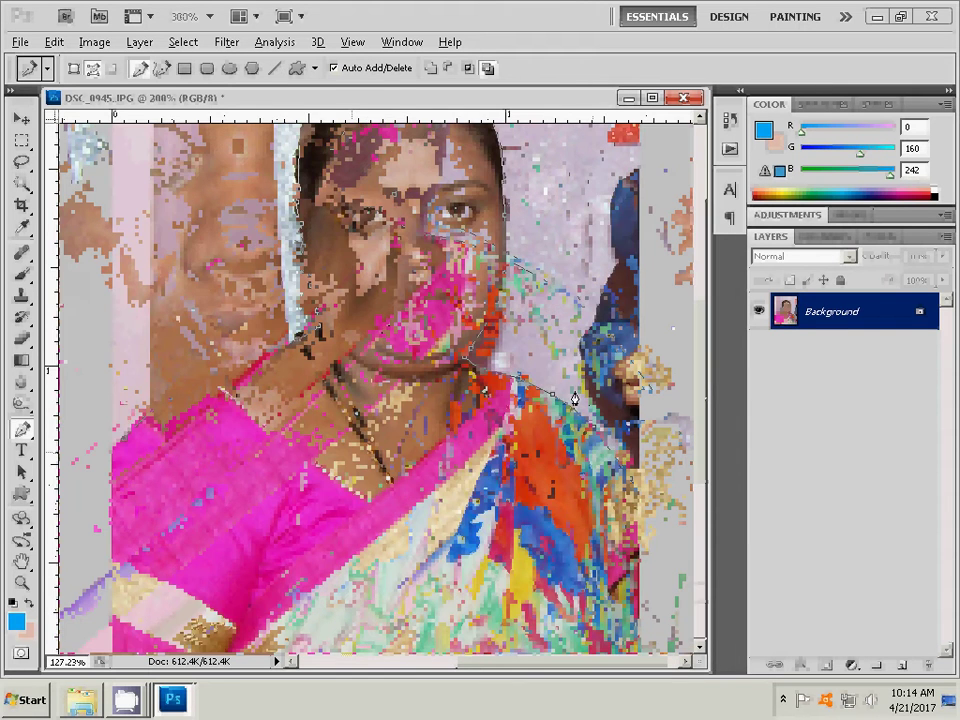
{"action": "scroll", "coordinate": [575, 398], "scroll_direction": "down", "scroll_amount": 2}
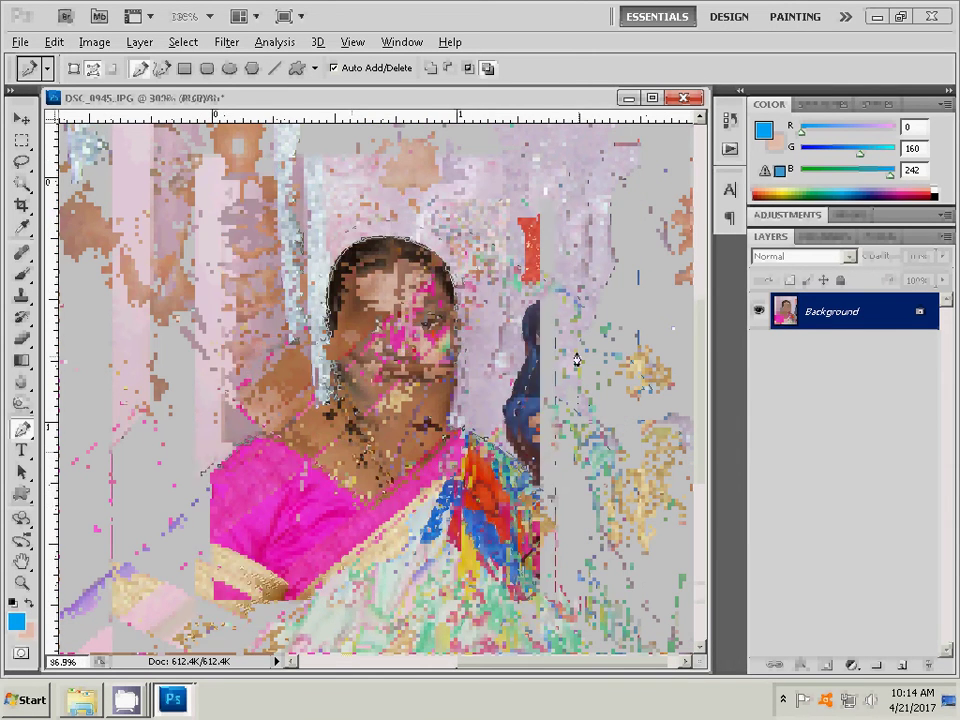
{"action": "scroll", "coordinate": [546, 598], "scroll_direction": "down", "scroll_amount": 1}
{"action": "left_click", "coordinate": [546, 604]}
{"action": "left_click", "coordinate": [201, 621]}
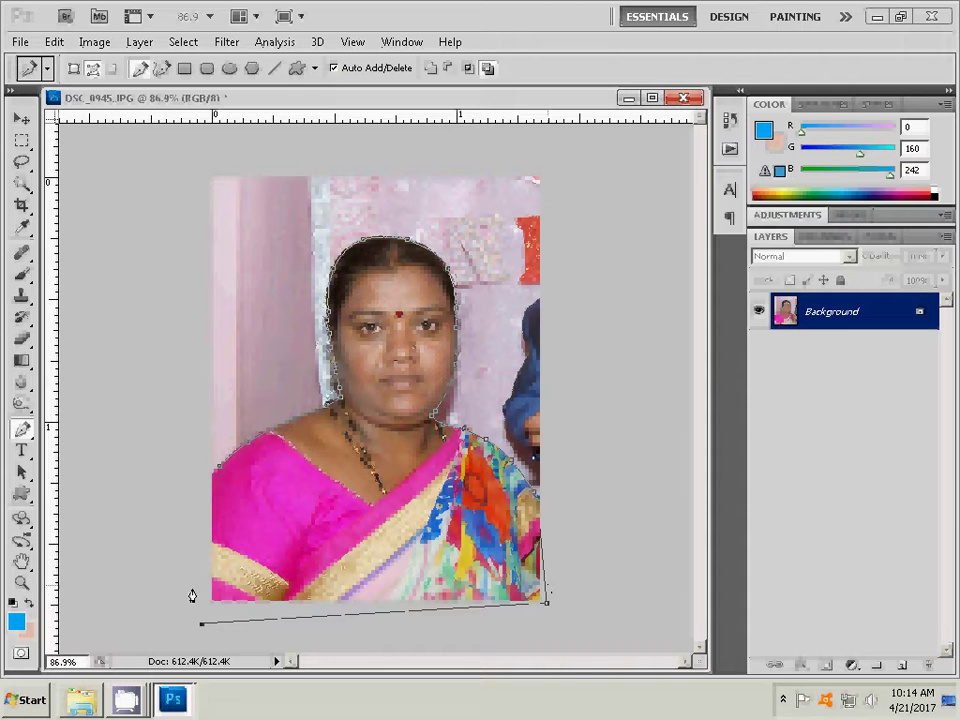
{"action": "left_click", "coordinate": [187, 567]}
{"action": "left_click", "coordinate": [209, 474]}
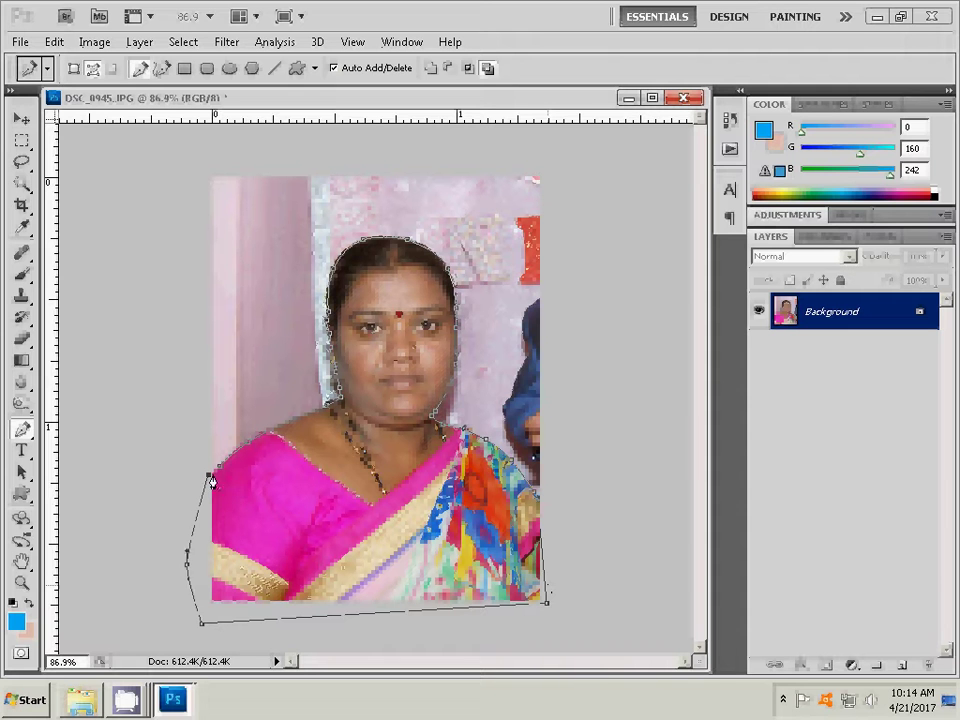
Convert the path into a selection with a 2-pixel feather
{"action": "right_click", "coordinate": [428, 320]}
{"action": "left_click", "coordinate": [470, 389]}
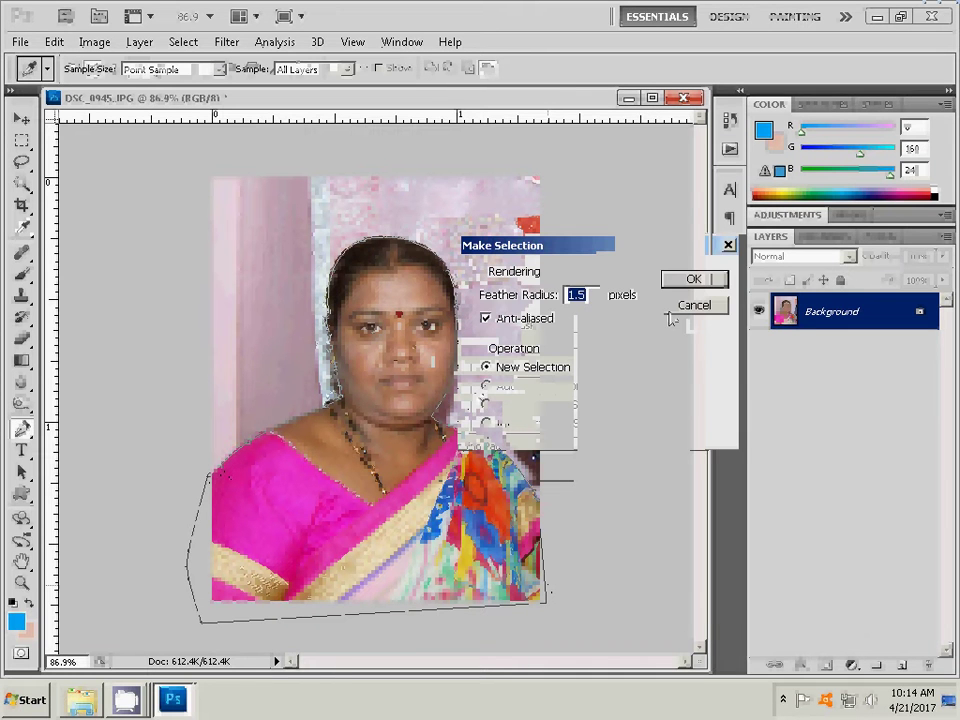
{"action": "type", "text": "2"}
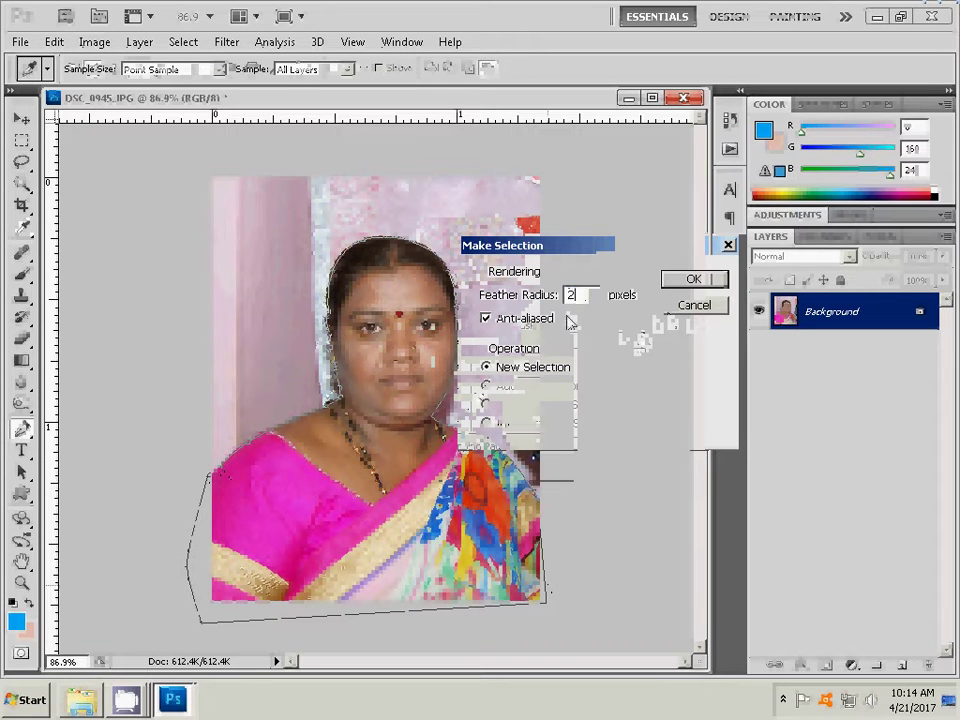
{"action": "left_click", "coordinate": [700, 282]}
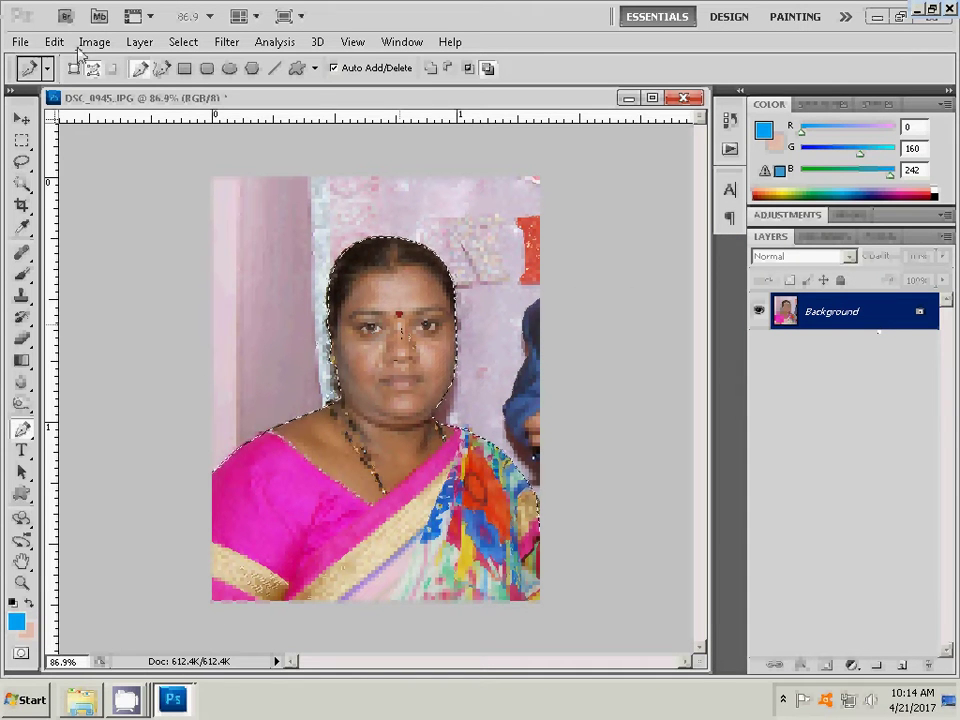
Copy the woman onto Layer 1 and add an empty layer above Background
{"action": "left_click", "coordinate": [139, 42]}
{"action": "mouse_move", "coordinate": [146, 61]}
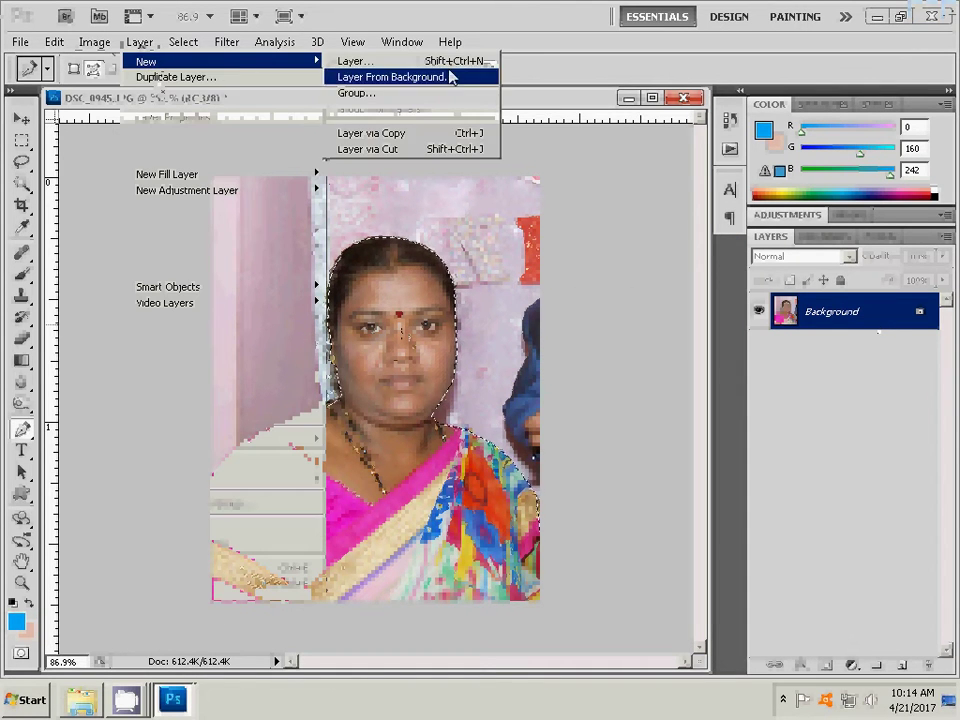
{"action": "left_click", "coordinate": [418, 133]}
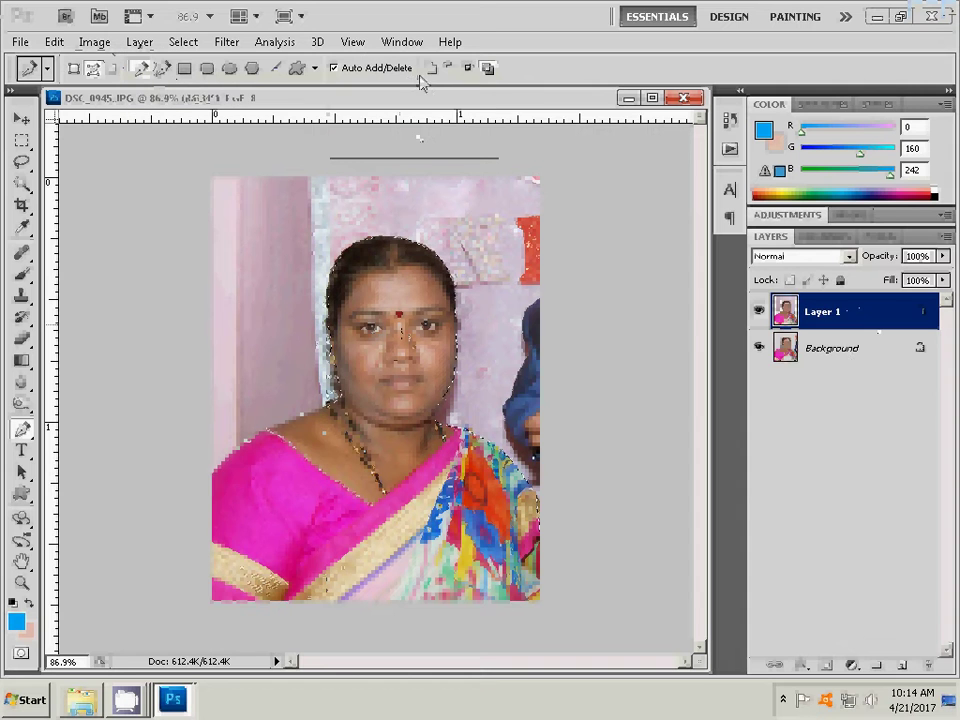
{"action": "left_click", "coordinate": [842, 350]}
{"action": "left_click", "coordinate": [902, 665]}
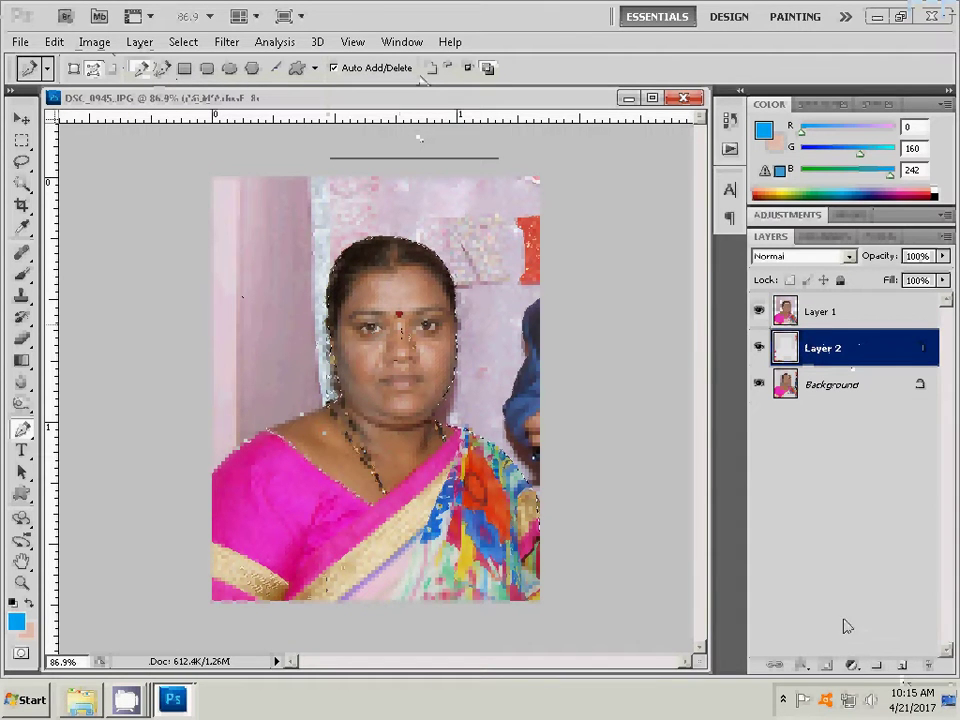
Add a Solid Color fill layer in bright sky blue (03d0fc) behind the woman
{"action": "left_click", "coordinate": [851, 665]}
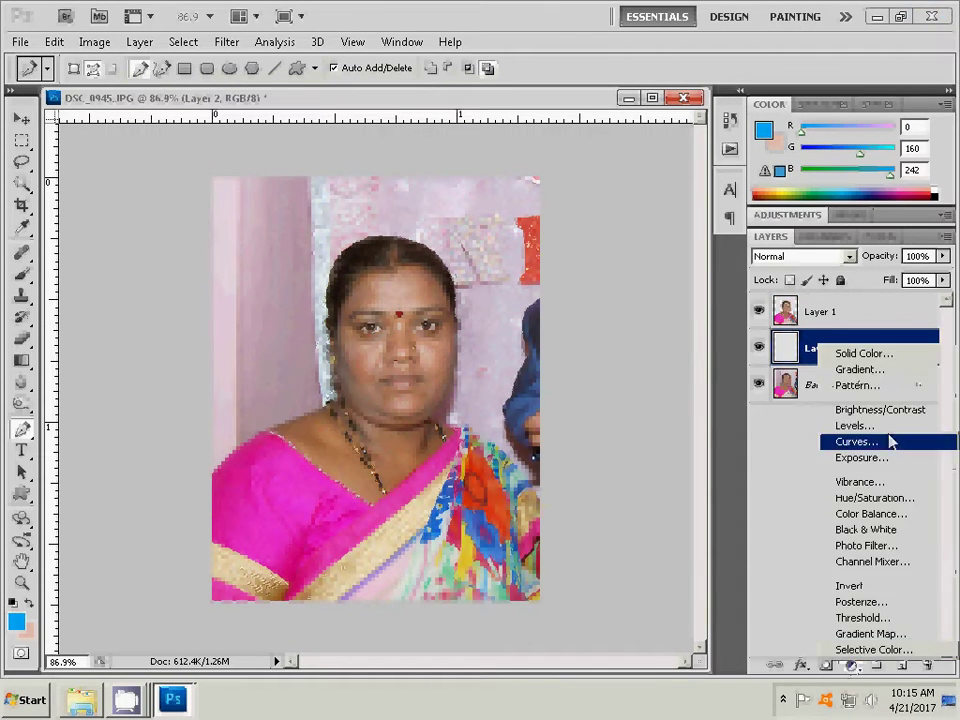
{"action": "left_click", "coordinate": [860, 356]}
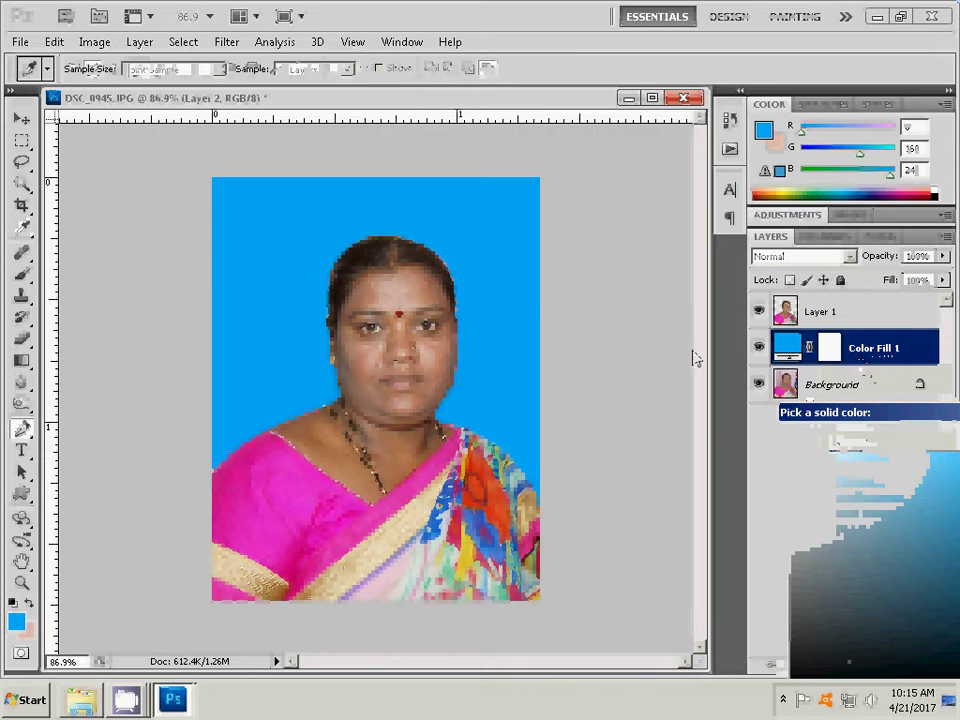
{"action": "left_click_drag", "start_coordinate": [930, 422], "coordinate": [688, 315]}
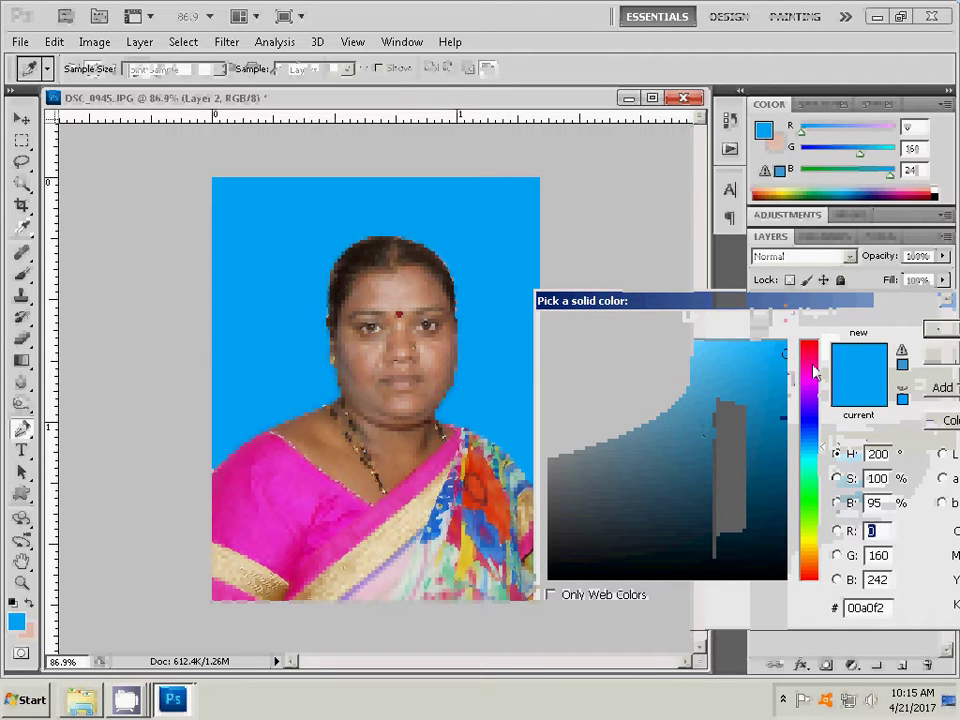
{"action": "left_click", "coordinate": [810, 360]}
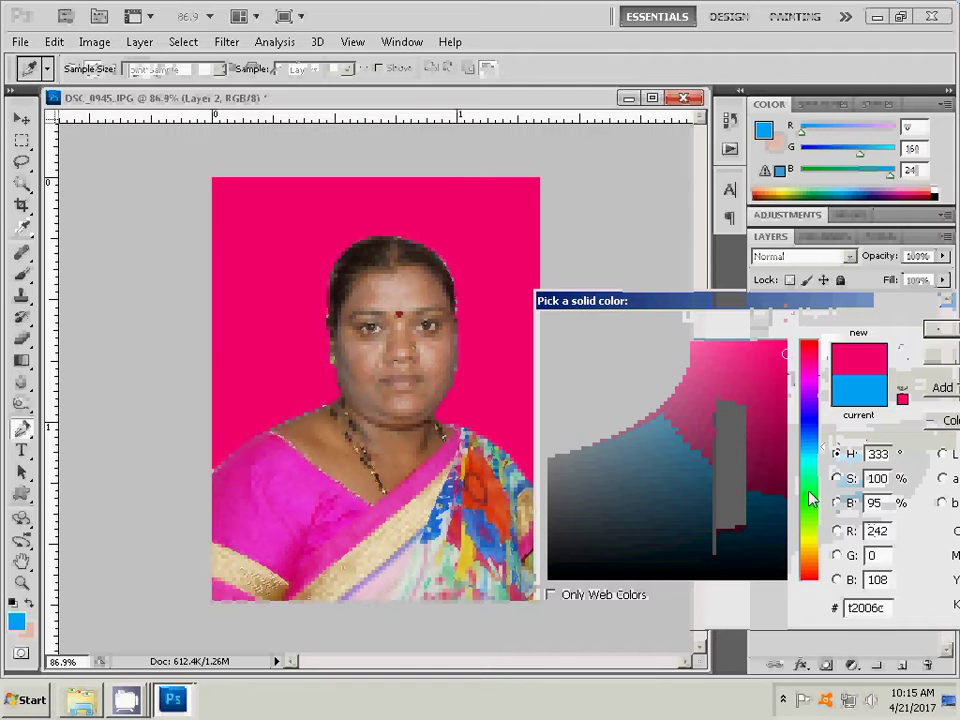
{"action": "left_click", "coordinate": [811, 495]}
{"action": "left_click", "coordinate": [811, 455]}
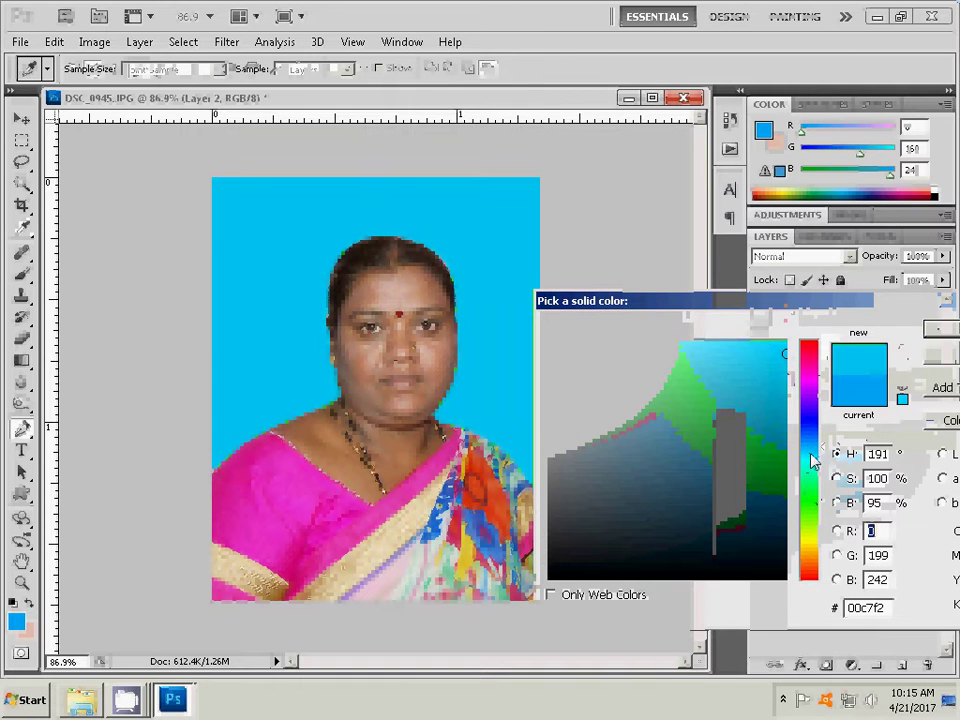
{"action": "left_click", "coordinate": [782, 377]}
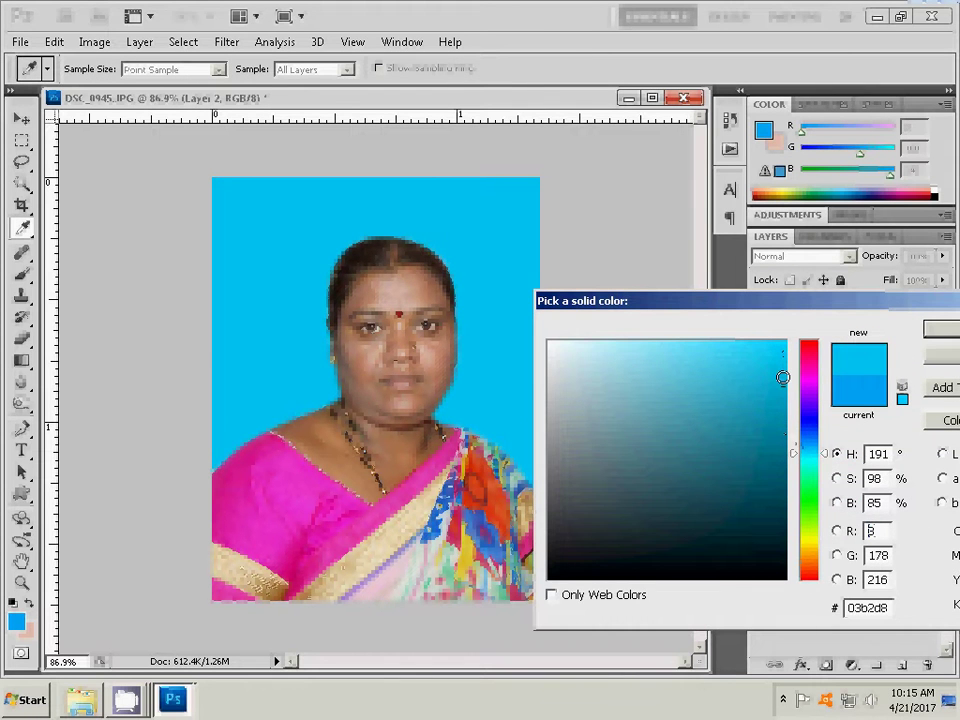
{"action": "left_click_drag", "start_coordinate": [781, 372], "coordinate": [781, 359]}
{"action": "left_click", "coordinate": [783, 343]}
{"action": "left_click", "coordinate": [936, 336]}
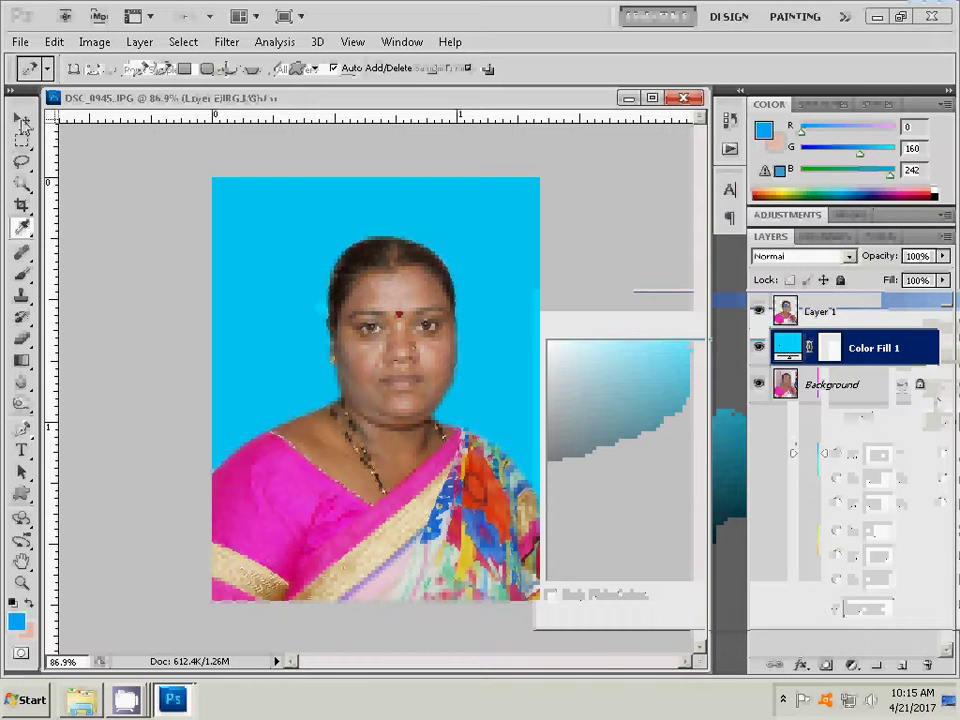
{"action": "left_click", "coordinate": [22, 120]}
Select Layer 1 and commit an unchanged transform
{"action": "left_click", "coordinate": [312, 245]}
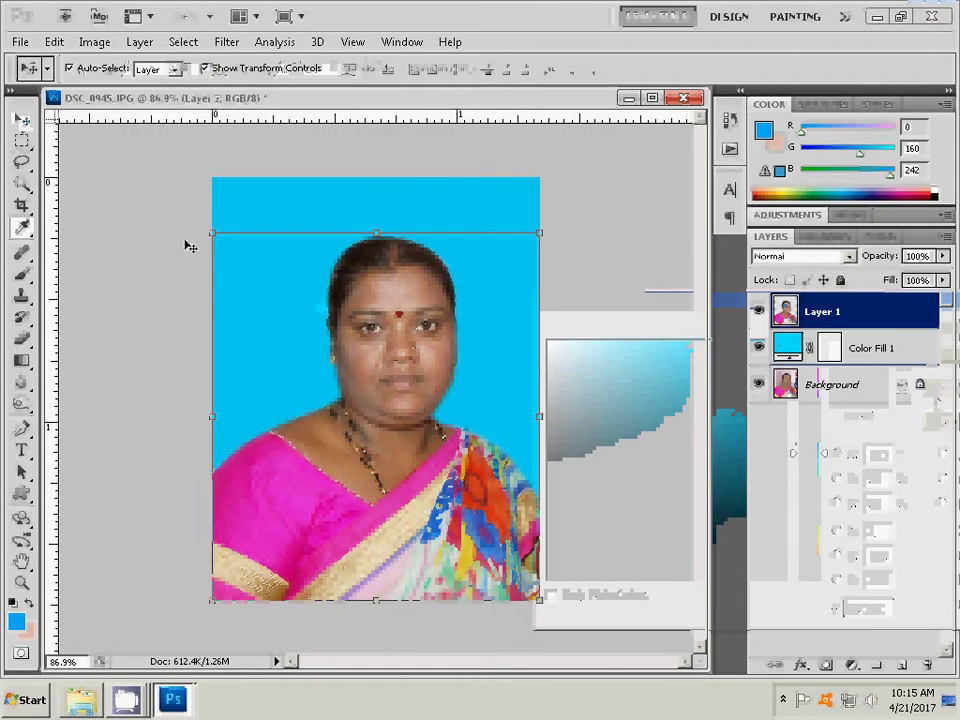
{"action": "left_click", "coordinate": [541, 231]}
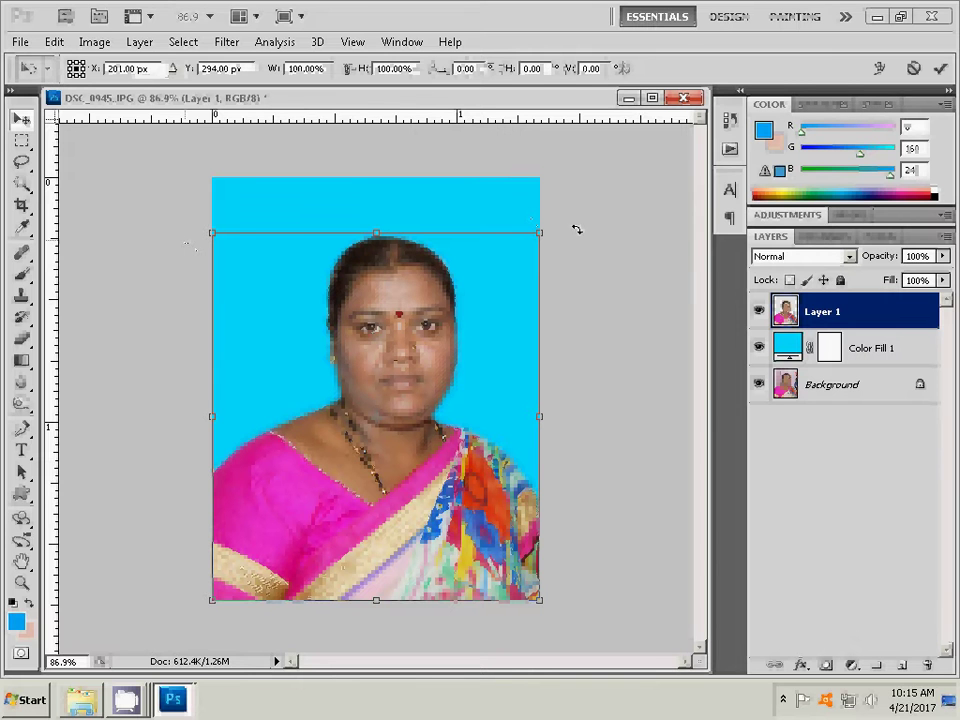
{"action": "left_click", "coordinate": [940, 70]}
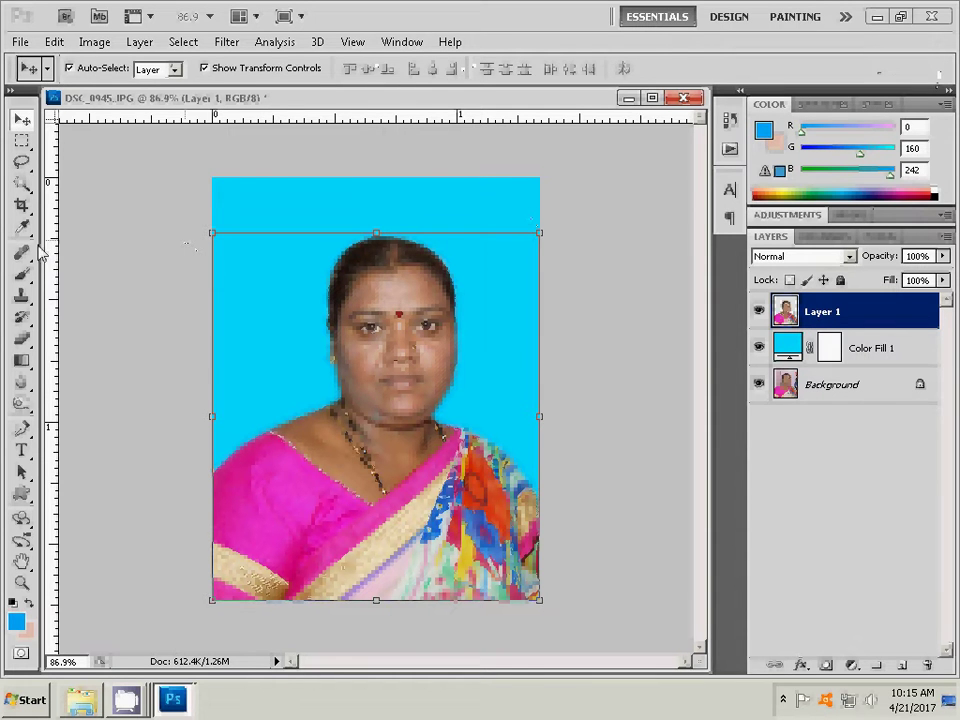
Lasso around the woman's head and neck and feather the selection by 2 pixels
{"action": "left_click", "coordinate": [24, 164]}
{"action": "mouse_move", "coordinate": [305, 297]}
{"action": "left_mouse_down"}
{"action": "mouse_move", "coordinate": [345, 221]}
{"action": "mouse_move", "coordinate": [467, 262]}
{"action": "mouse_move", "coordinate": [466, 382]}
{"action": "left_mouse_up"}
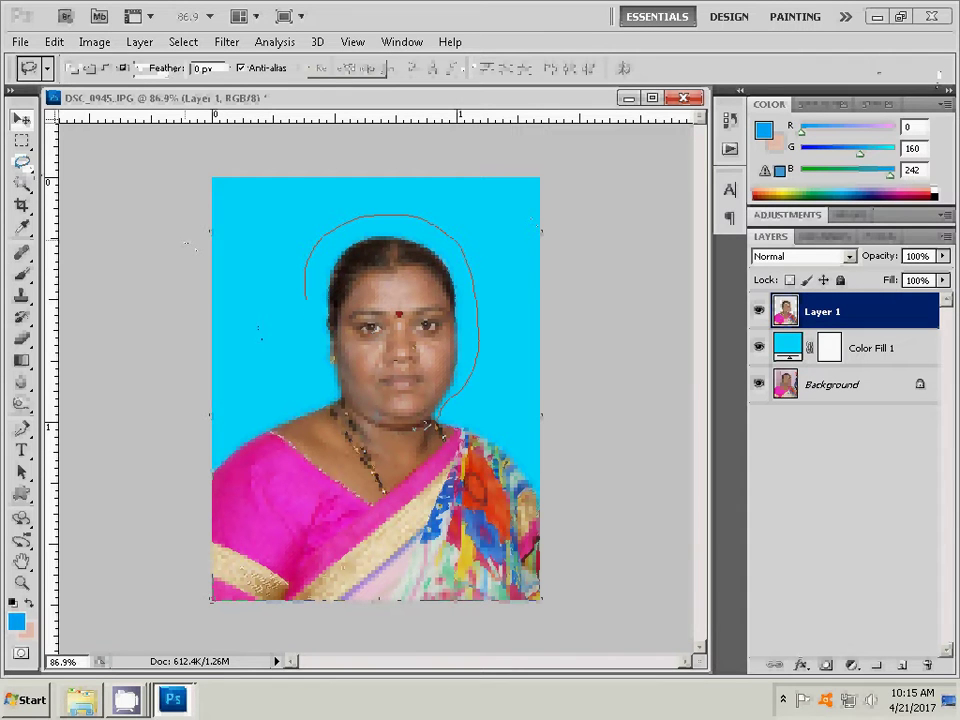
{"action": "left_click_drag", "start_coordinate": [428, 425], "coordinate": [441, 430]}
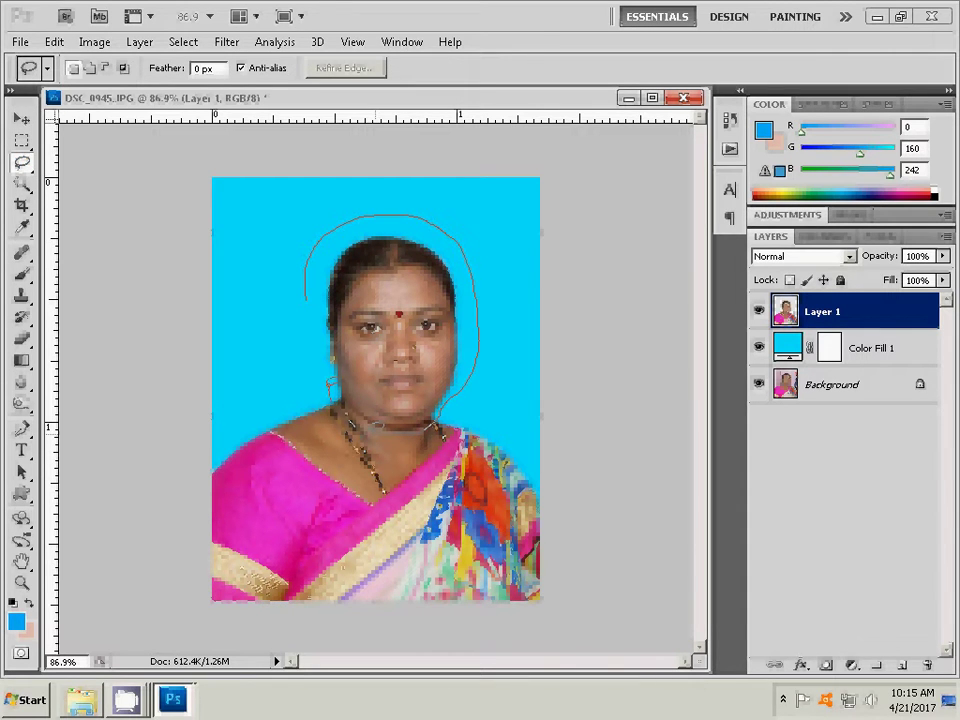
{"action": "left_click_drag", "start_coordinate": [333, 410], "coordinate": [330, 402]}
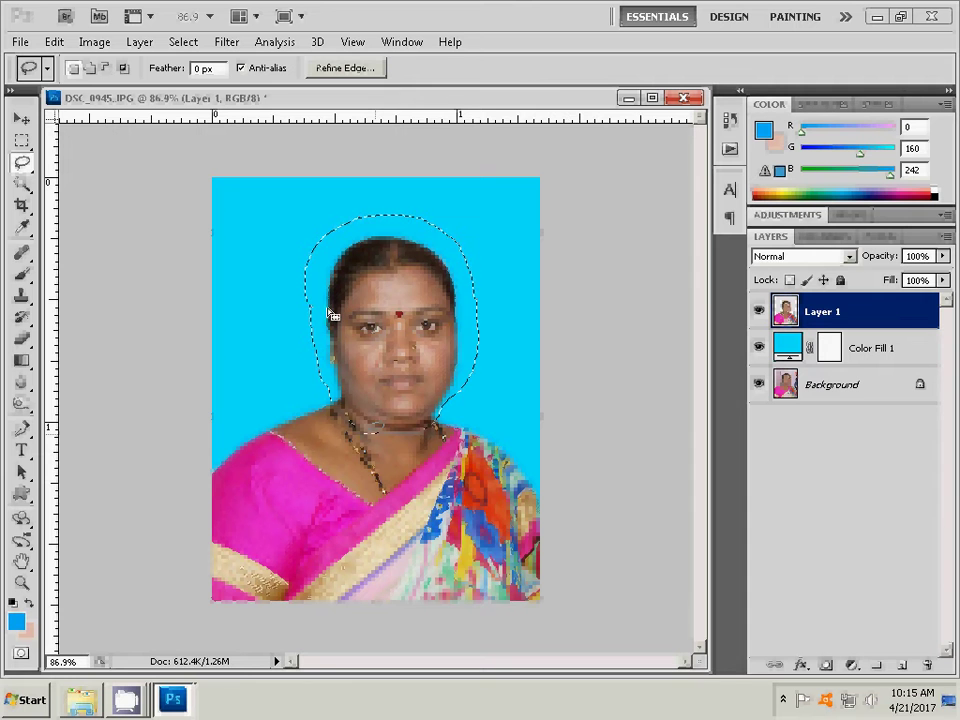
{"action": "right_click", "coordinate": [384, 288]}
{"action": "left_click", "coordinate": [410, 326]}
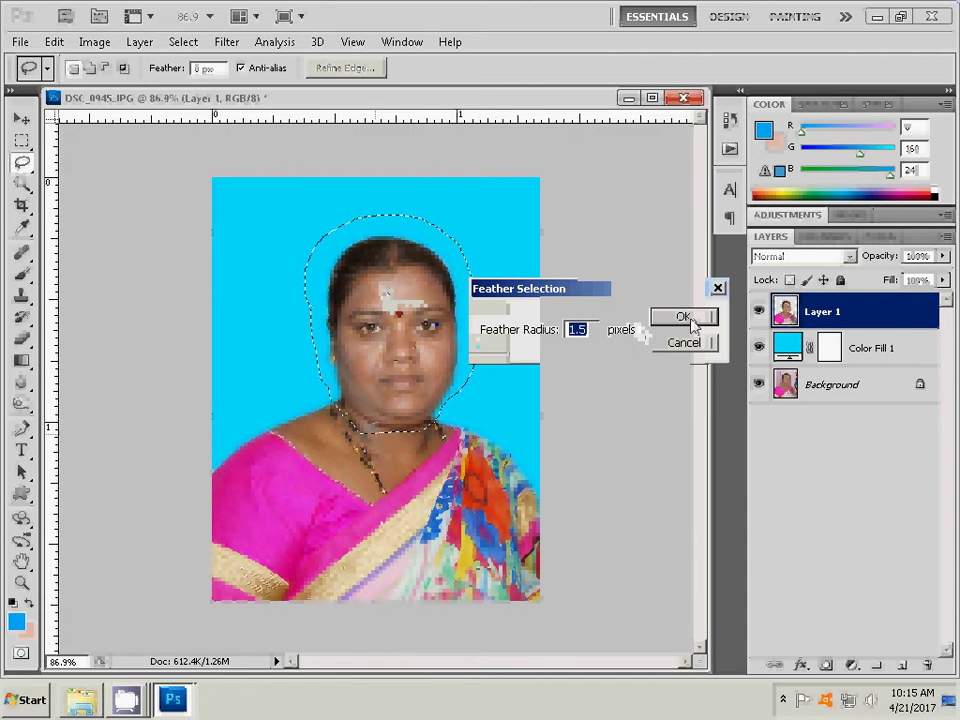
{"action": "type", "text": "2"}
{"action": "left_click", "coordinate": [683, 318]}
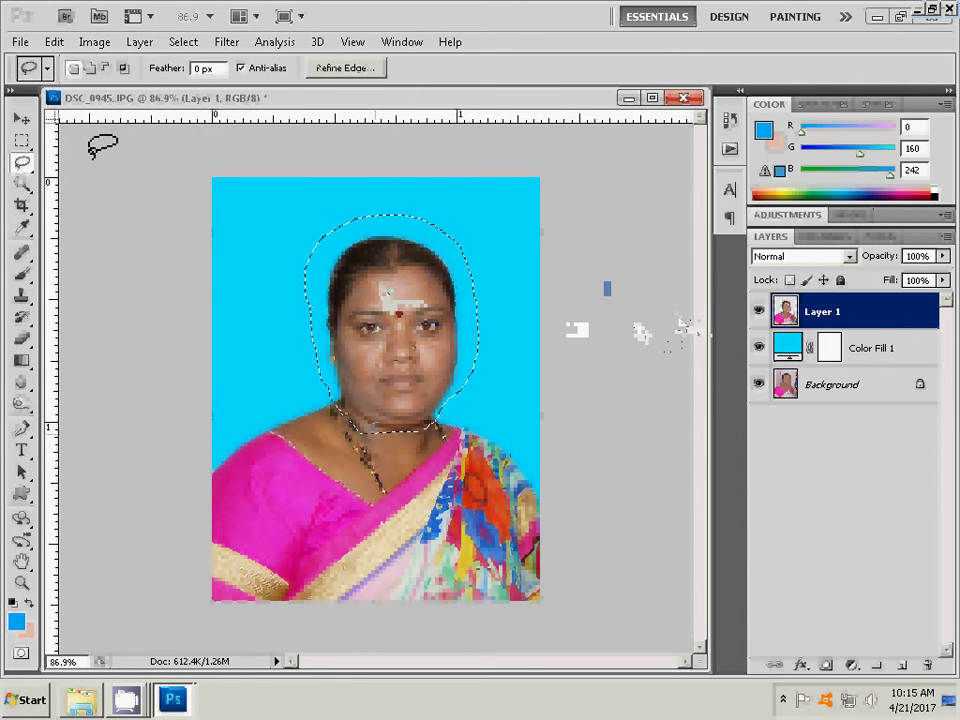
{"action": "left_click", "coordinate": [88, 44]}
{"action": "mouse_move", "coordinate": [220, 61]}
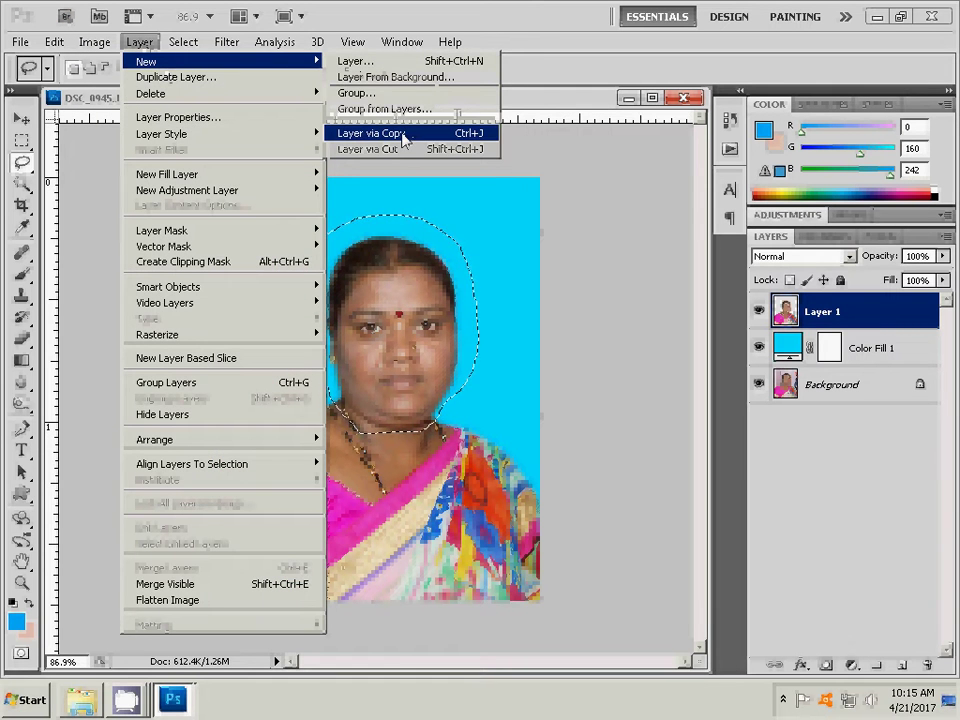
Copy the head to a new layer, rotate it 4.27° clockwise and nudge it right
{"action": "left_click", "coordinate": [386, 134]}
{"action": "left_click", "coordinate": [21, 118]}
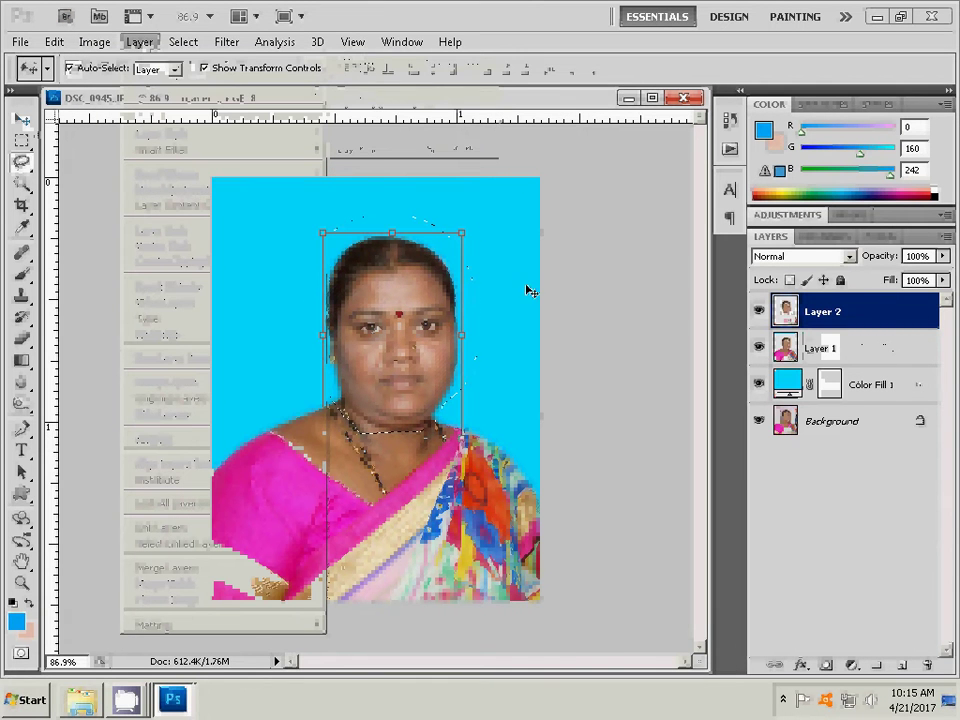
{"action": "left_click_drag", "start_coordinate": [465, 221], "coordinate": [505, 224]}
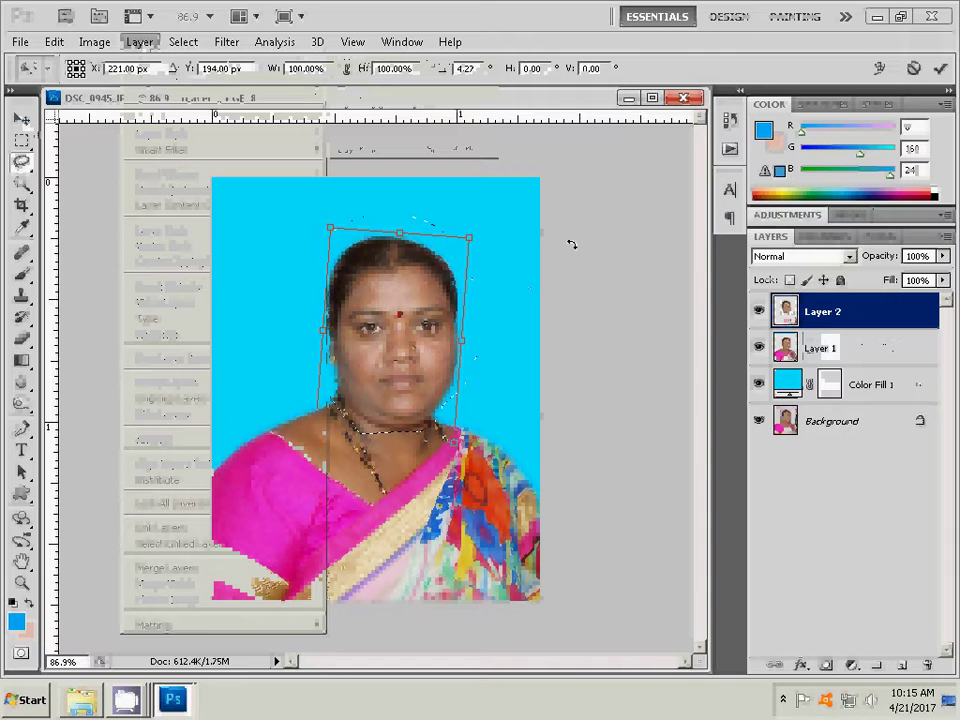
{"action": "key", "text": "Right"}
{"action": "key", "text": "Right"}
{"action": "key", "text": "Right"}
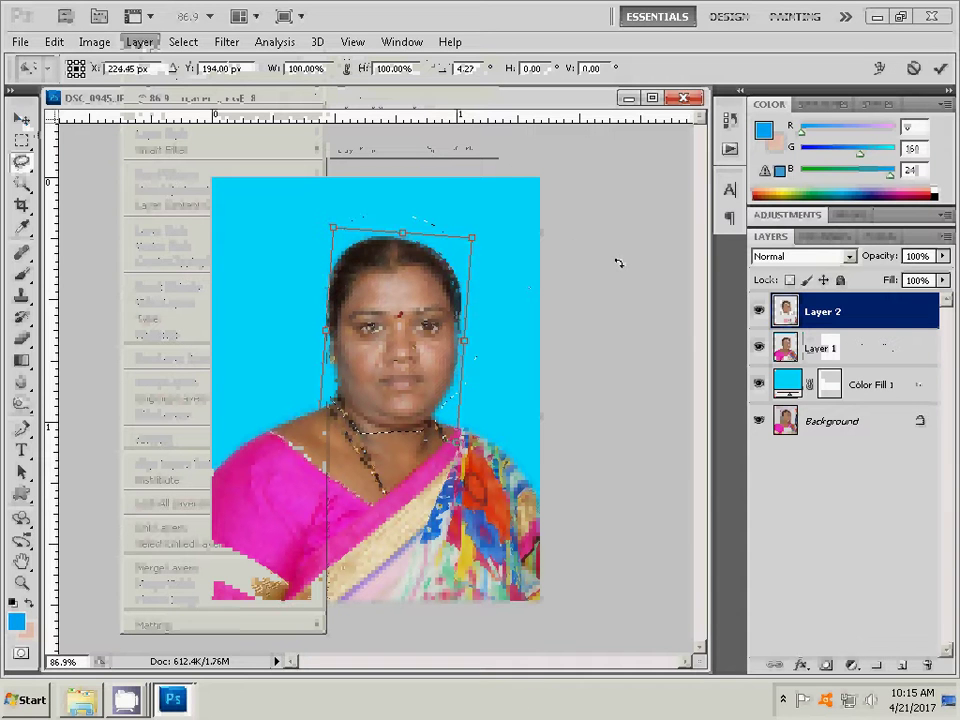
{"action": "left_click", "coordinate": [942, 68]}
{"action": "left_click", "coordinate": [407, 521]}
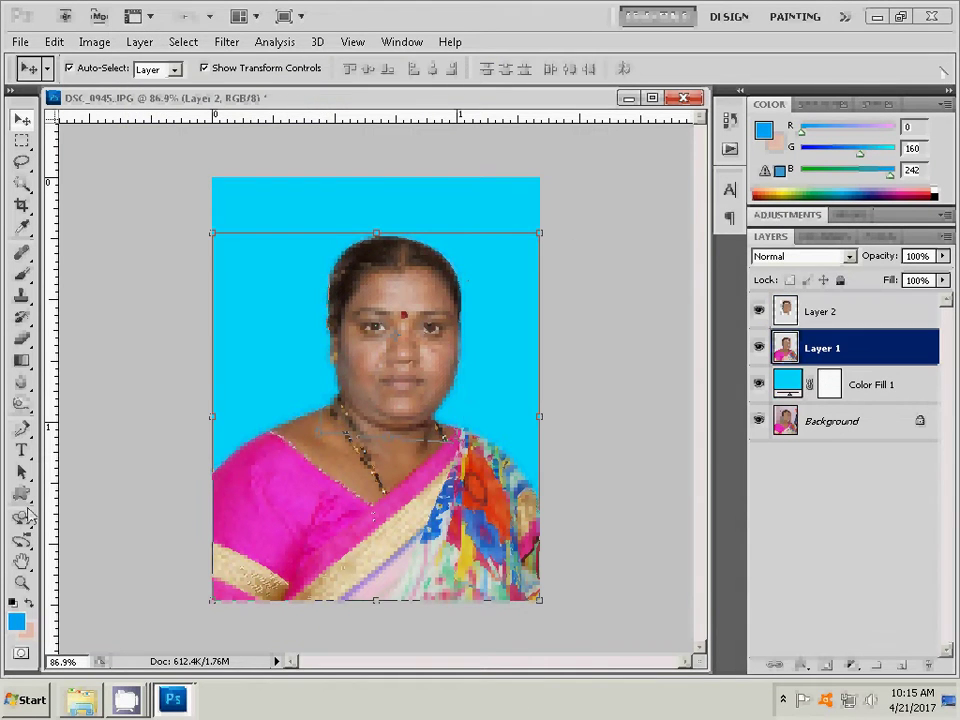
Zoom in on the face and select Layer 2
{"action": "key", "text": "z"}
{"action": "left_click_drag", "start_coordinate": [471, 516], "coordinate": [509, 464]}
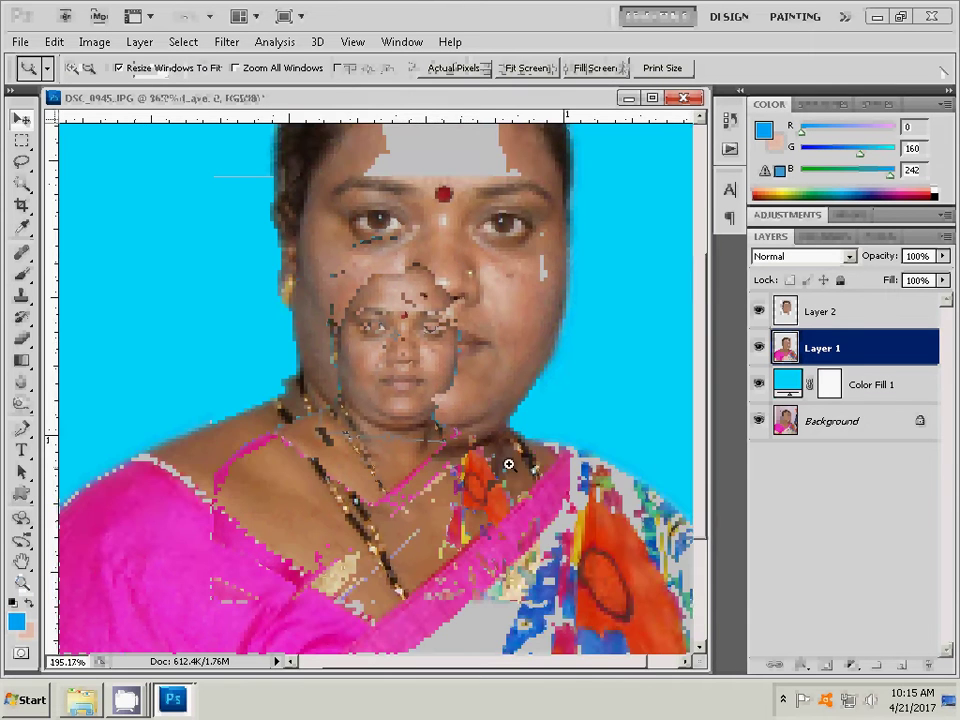
{"action": "left_click", "coordinate": [20, 119]}
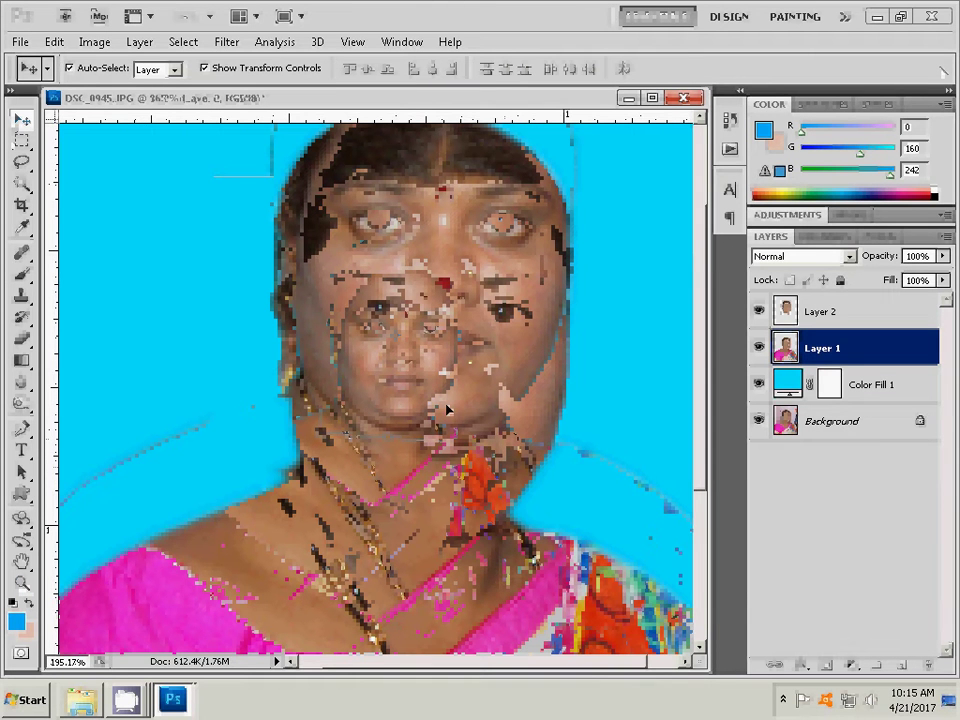
{"action": "left_click", "coordinate": [336, 309]}
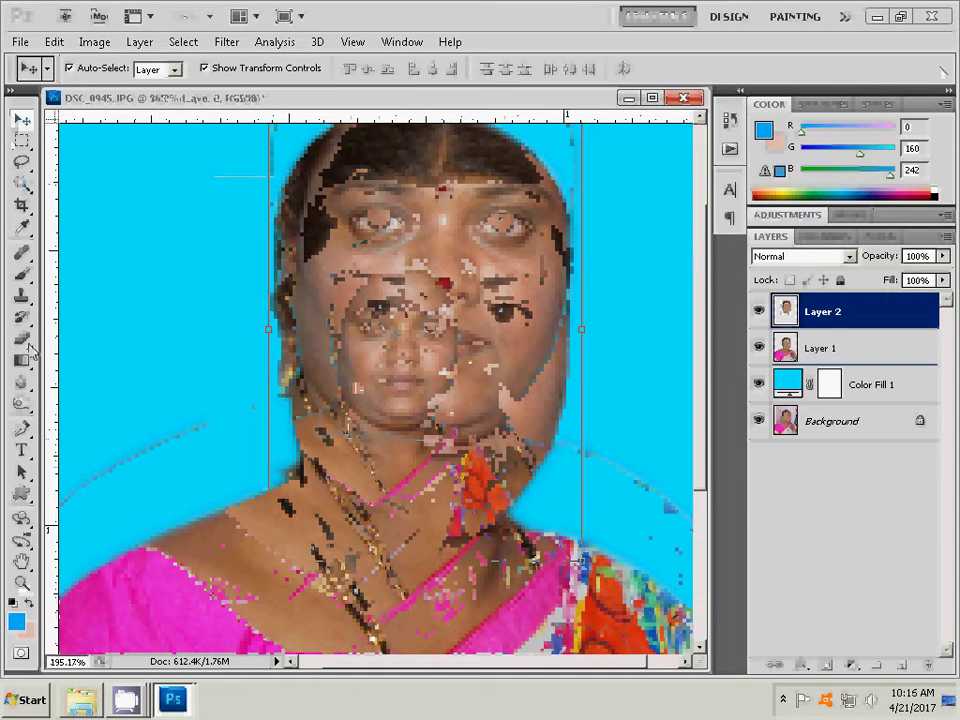
Set up the Eraser with a 9 px brush, 100% opacity and 100% flow
{"action": "key", "text": "e"}
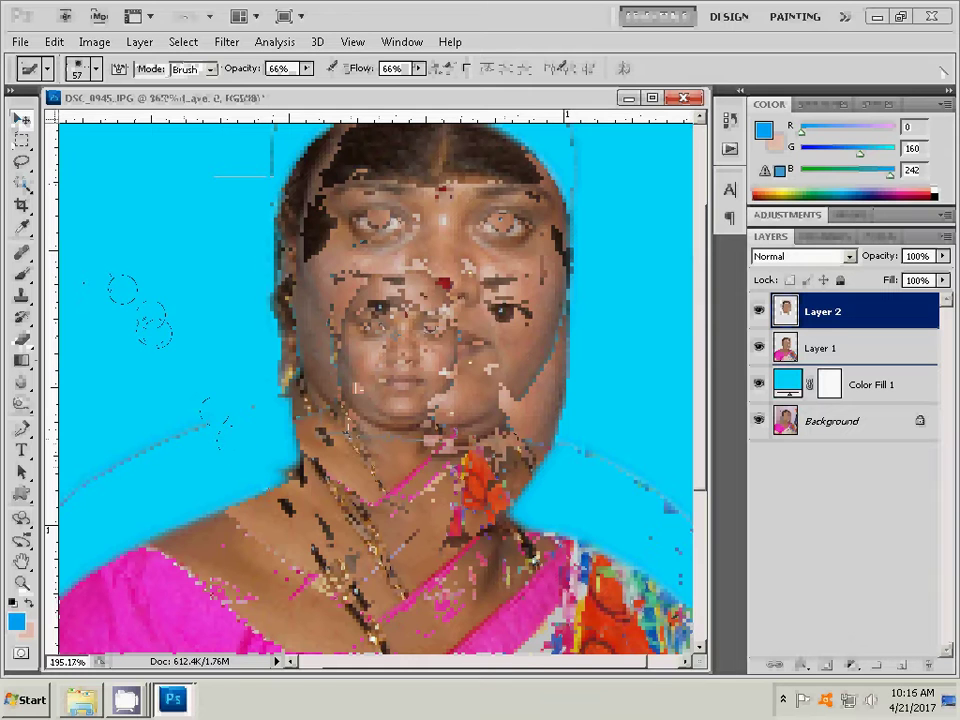
{"action": "right_click", "coordinate": [120, 289]}
{"action": "left_click_drag", "start_coordinate": [188, 357], "coordinate": [183, 357]}
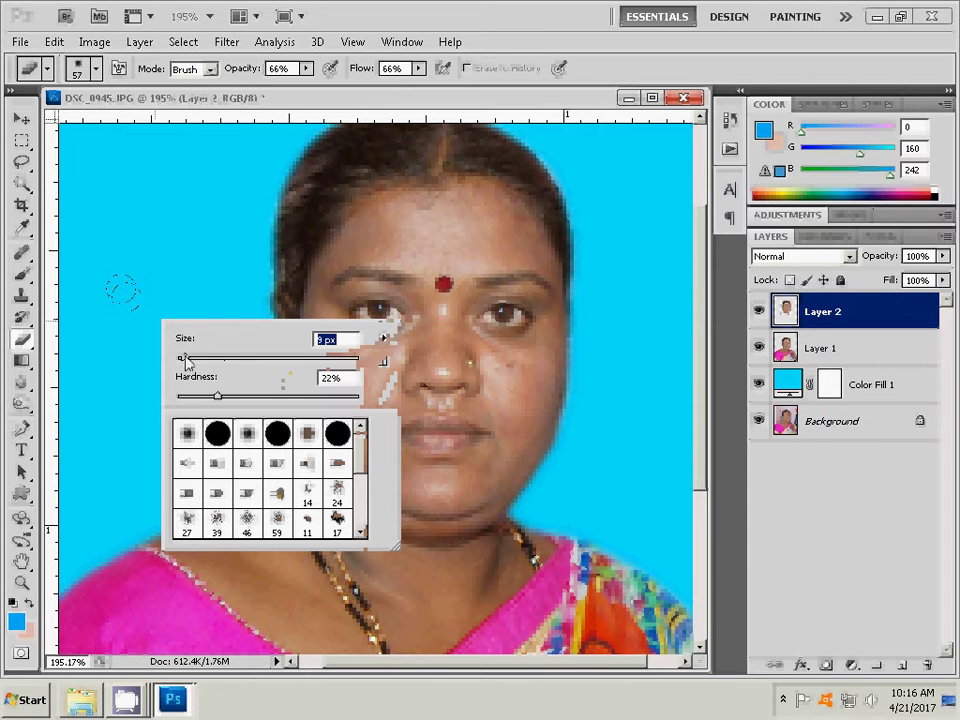
{"action": "key", "text": "Return"}
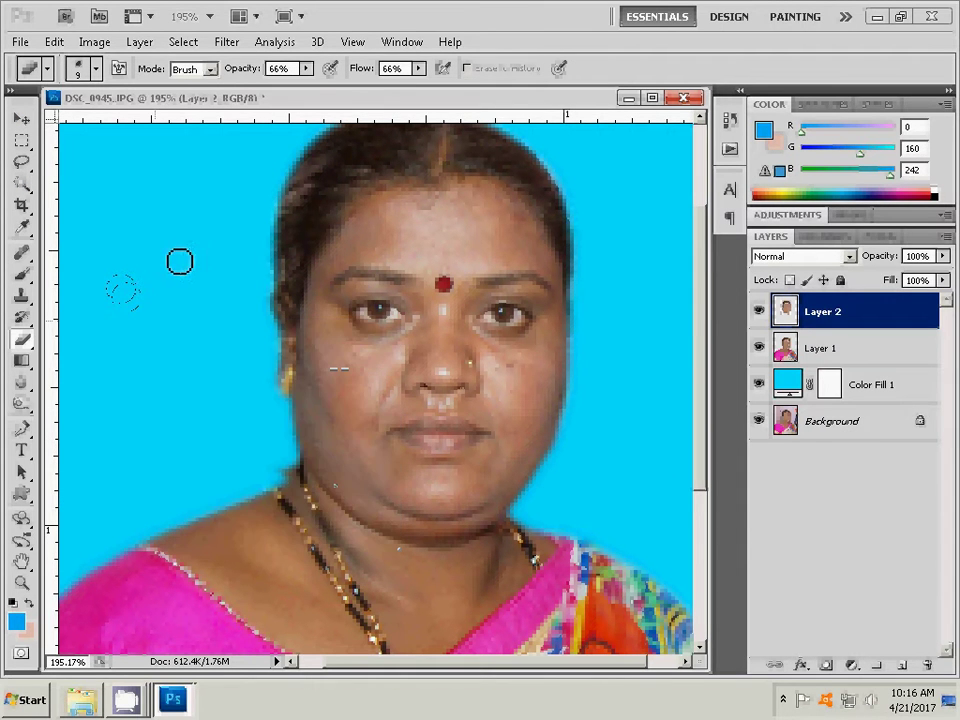
{"action": "left_click_drag", "start_coordinate": [307, 68], "coordinate": [345, 96]}
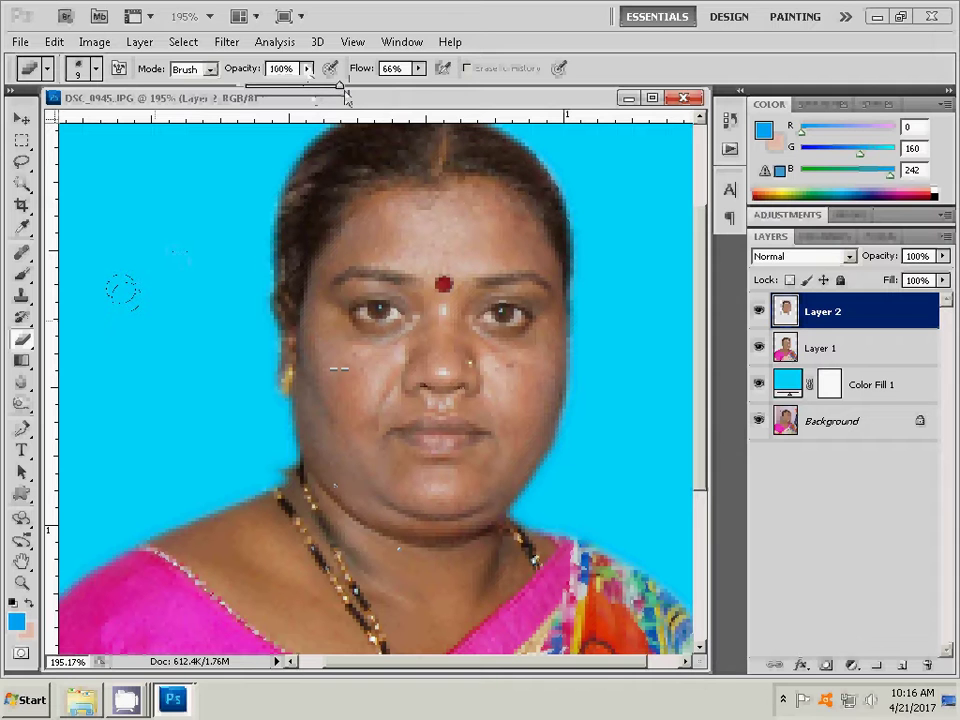
{"action": "left_click", "coordinate": [421, 68]}
{"action": "left_click_drag", "start_coordinate": [420, 86], "coordinate": [456, 86]}
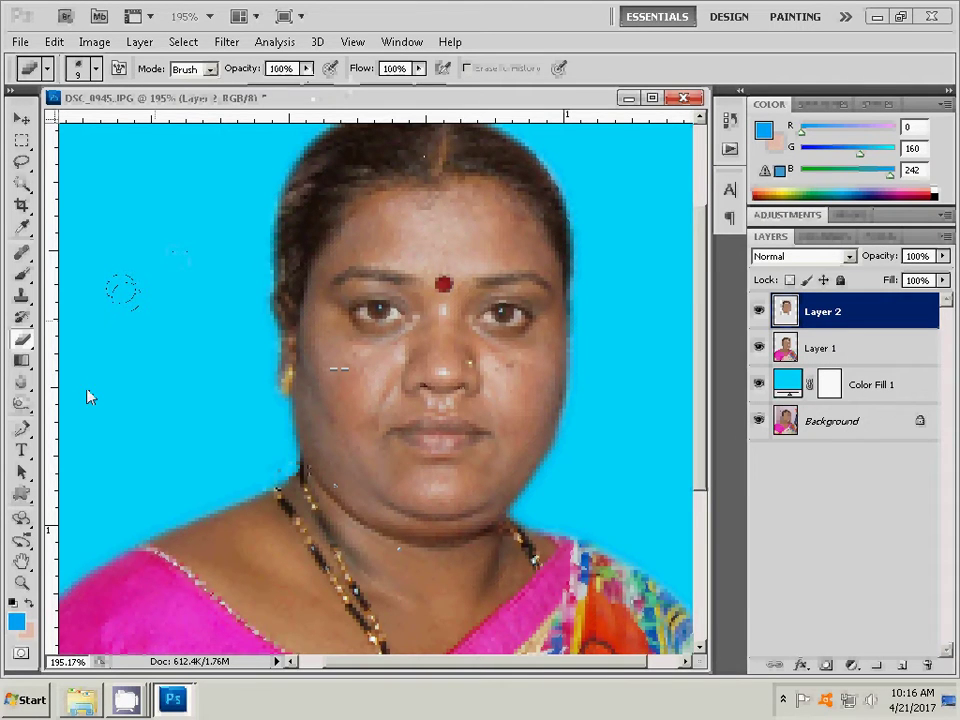
{"action": "scroll", "coordinate": [672, 345], "scroll_direction": "up", "scroll_amount": 2}
{"action": "scroll", "coordinate": [660, 350], "scroll_direction": "down", "scroll_amount": 1}
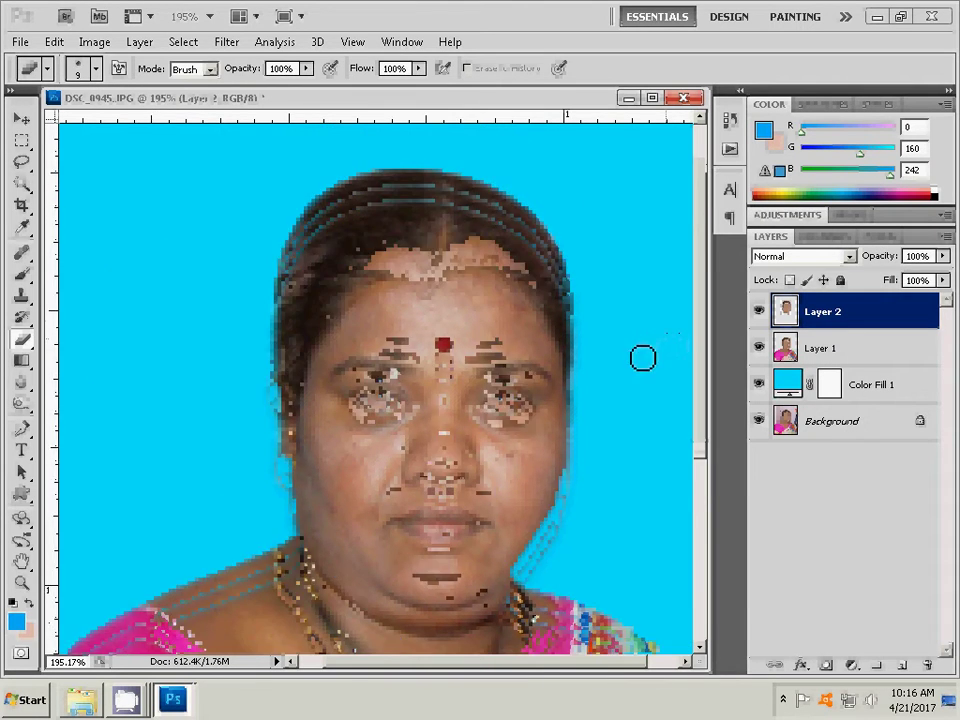
Select Layer 1 and enlarge the eraser brush to 22 px
{"action": "left_click", "coordinate": [818, 347]}
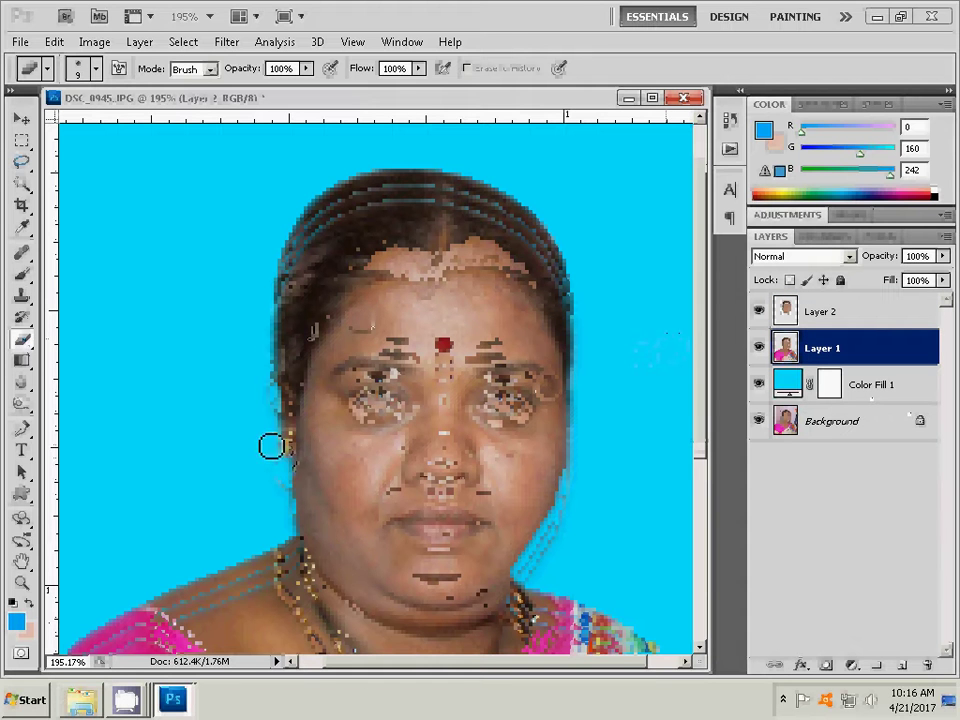
{"action": "right_click", "coordinate": [241, 393]}
{"action": "double_click", "coordinate": [415, 405]}
{"action": "type", "text": "22"}
{"action": "key", "text": "Return"}
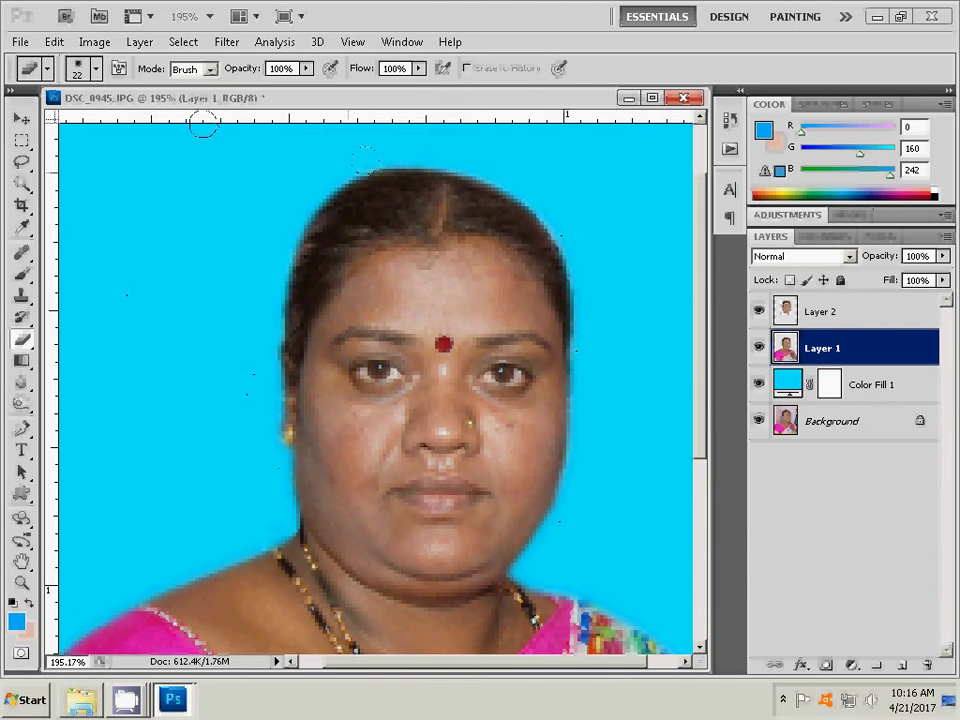
Merge Layer 2 down into Layer 1 and fit the photo on screen
{"action": "left_click", "coordinate": [136, 44]}
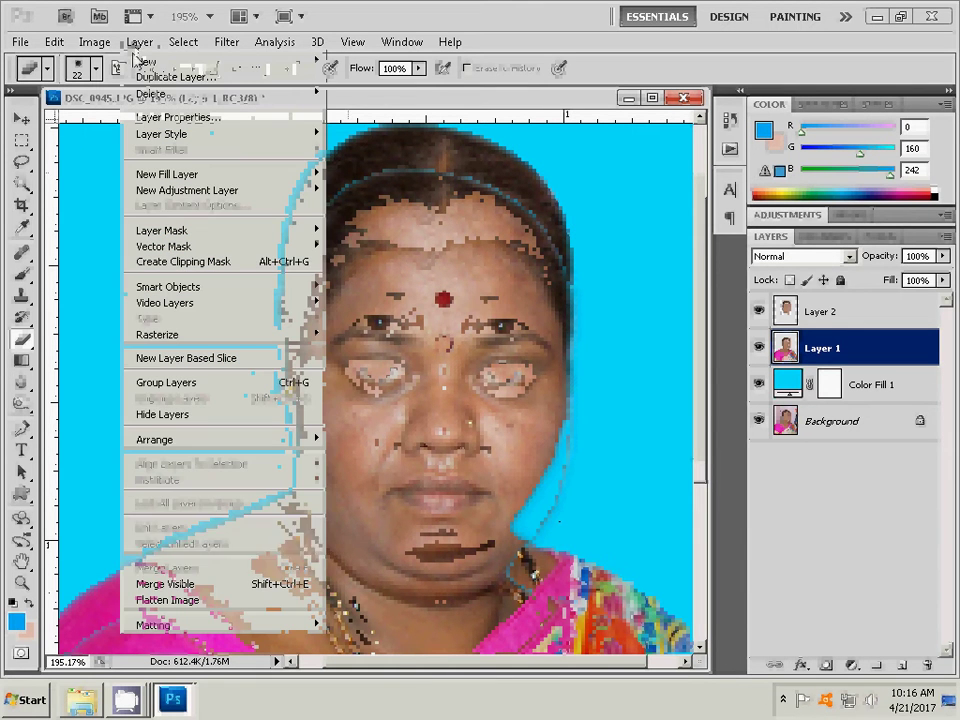
{"action": "left_click", "coordinate": [833, 323]}
{"action": "right_click", "coordinate": [830, 322]}
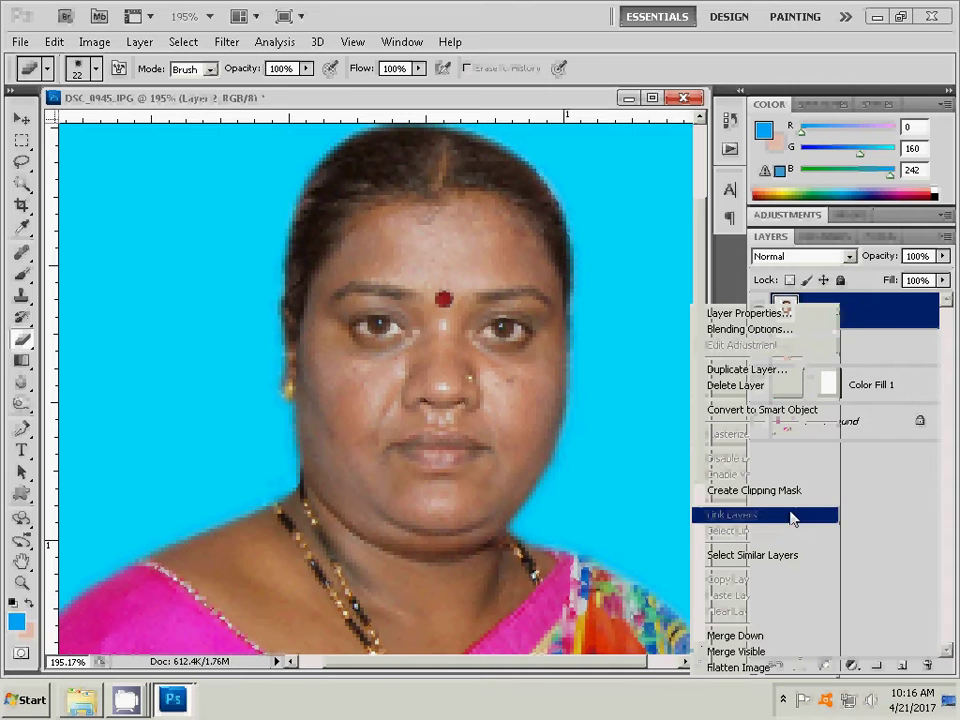
{"action": "left_click", "coordinate": [756, 637]}
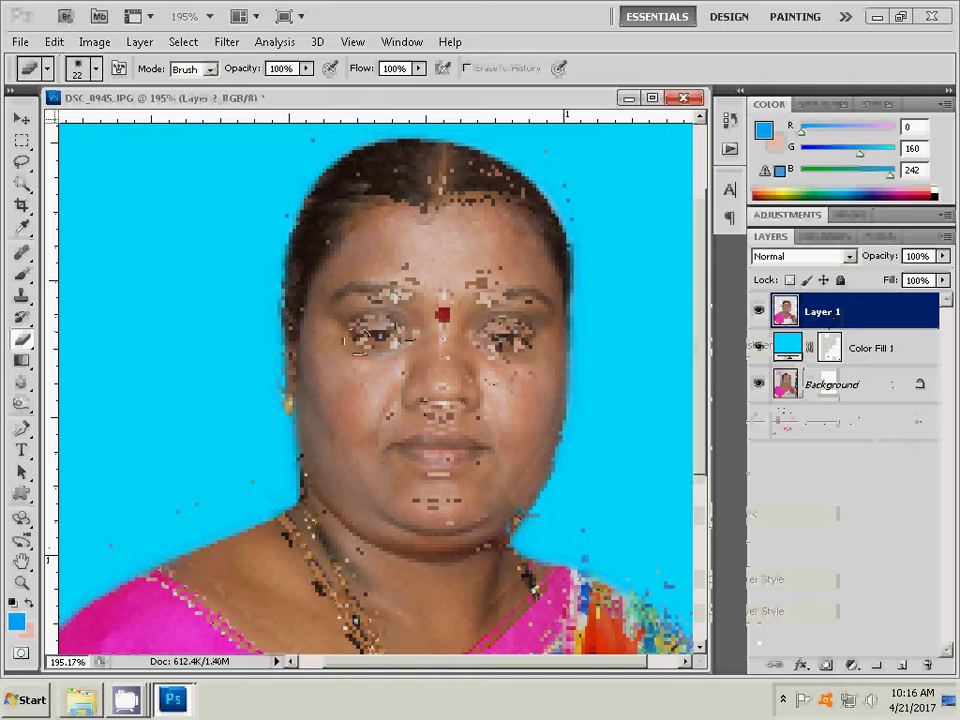
{"action": "key", "text": "z"}
{"action": "right_click", "coordinate": [448, 390]}
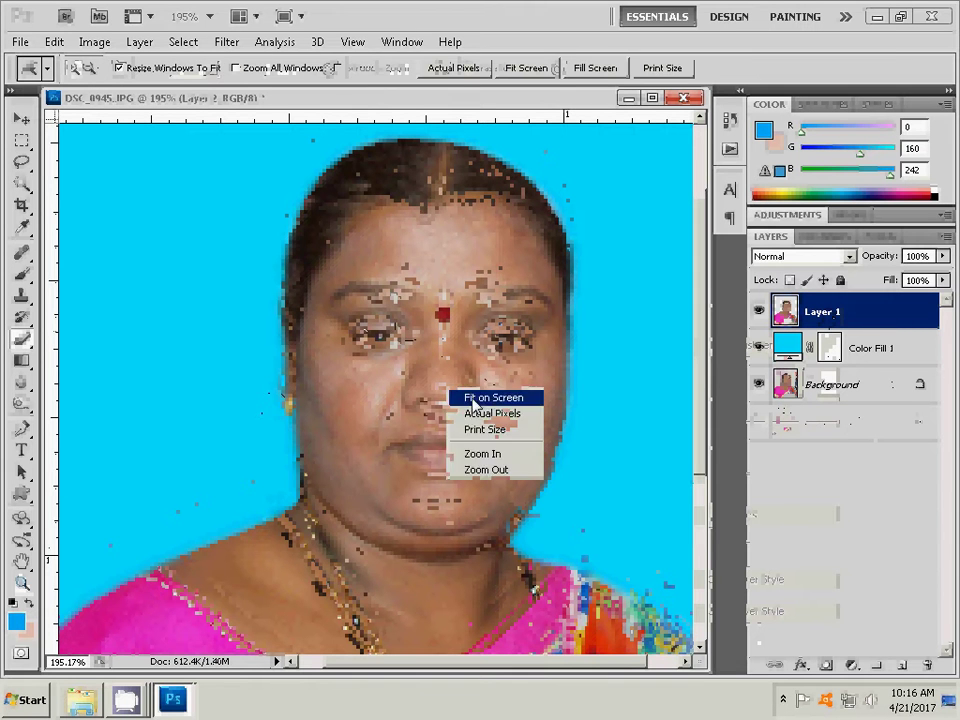
{"action": "left_click", "coordinate": [474, 399]}
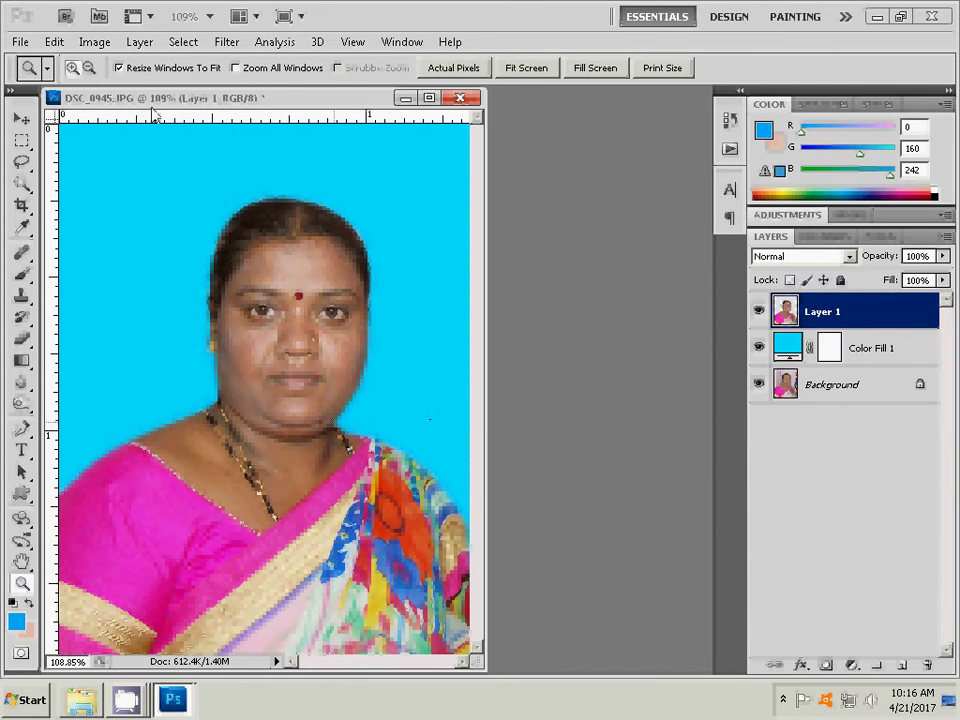
Merge visible layers into Background and duplicate it as Background copy
{"action": "left_click", "coordinate": [137, 41]}
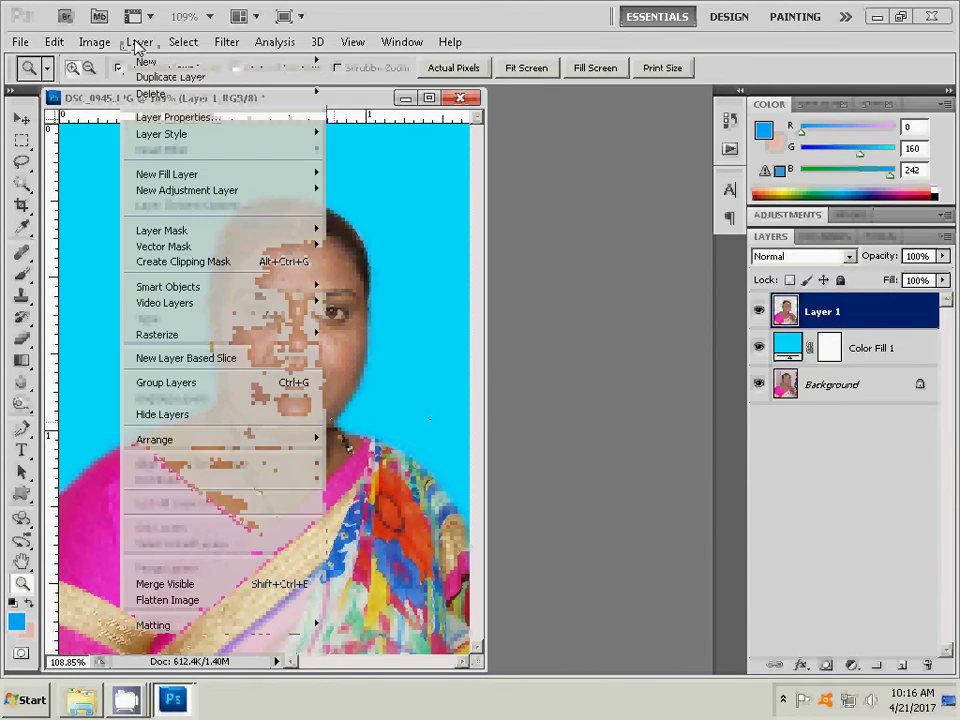
{"action": "left_click", "coordinate": [193, 592]}
{"action": "right_click", "coordinate": [828, 318]}
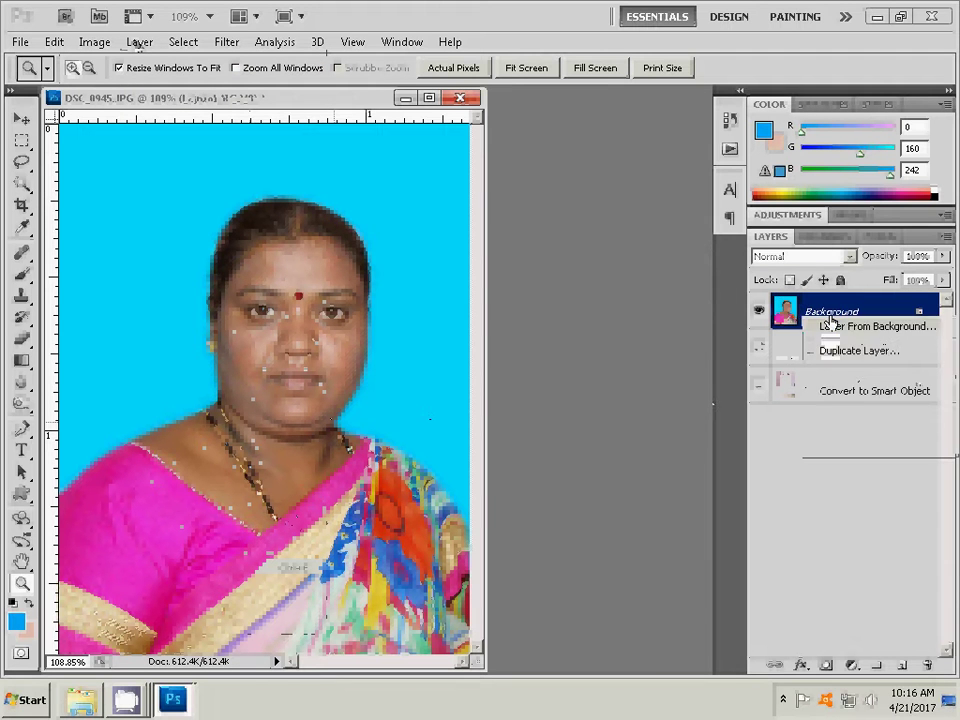
{"action": "left_click", "coordinate": [855, 350]}
{"action": "left_click", "coordinate": [757, 285]}
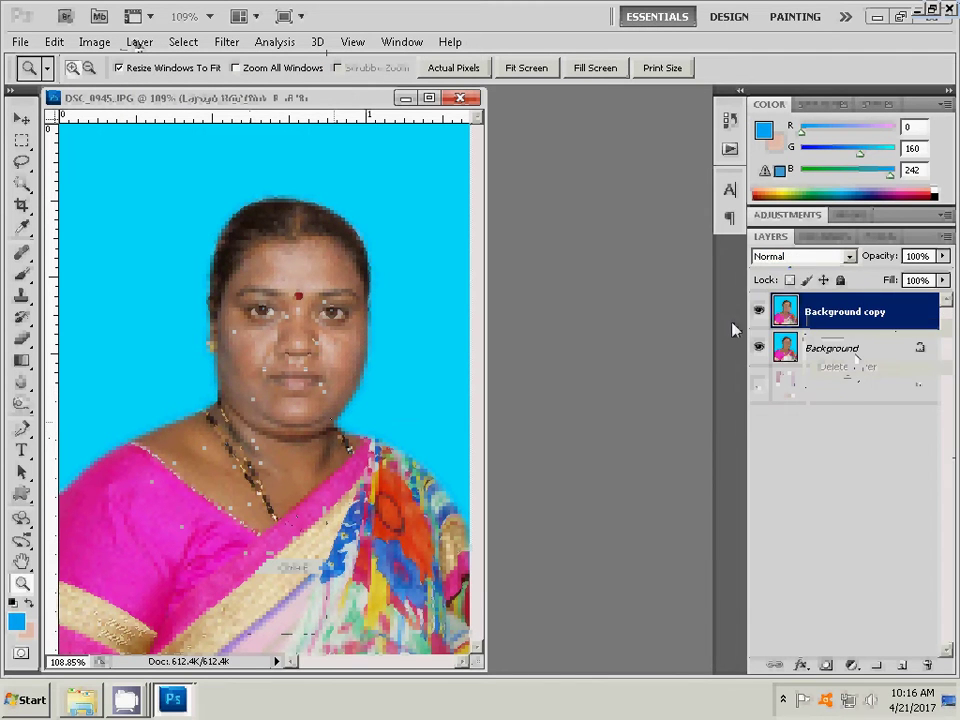
{"action": "left_click", "coordinate": [835, 348]}
Apply Magic Pro at Graininess 99 to Background, then select Background copy and zoom on the face
{"action": "left_click", "coordinate": [226, 44]}
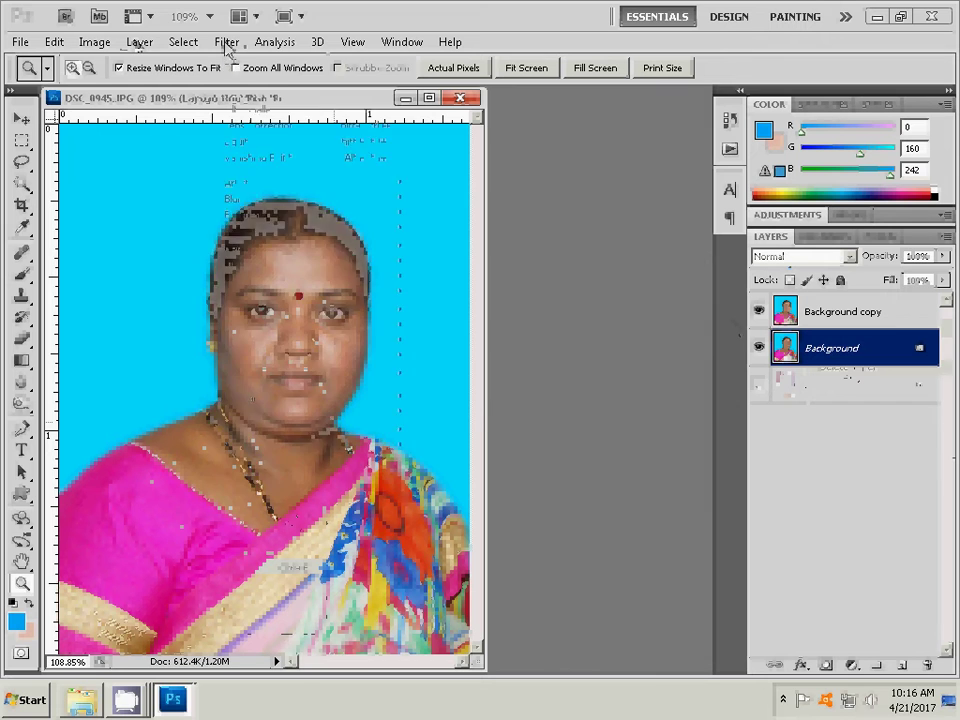
{"action": "mouse_move", "coordinate": [237, 414]}
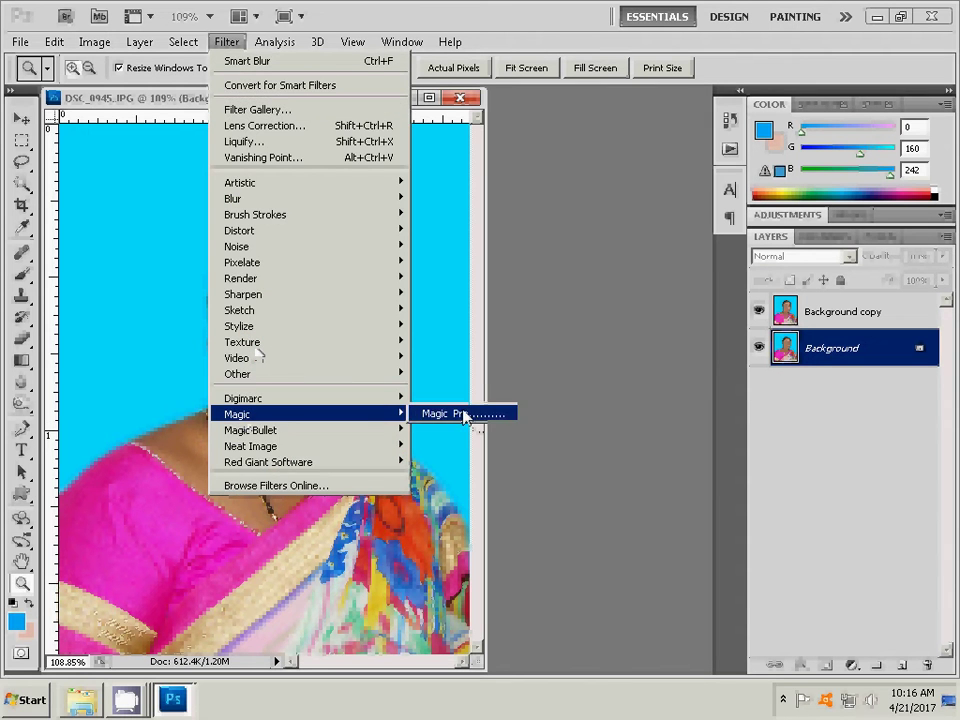
{"action": "left_click", "coordinate": [464, 416]}
{"action": "double_click", "coordinate": [548, 292]}
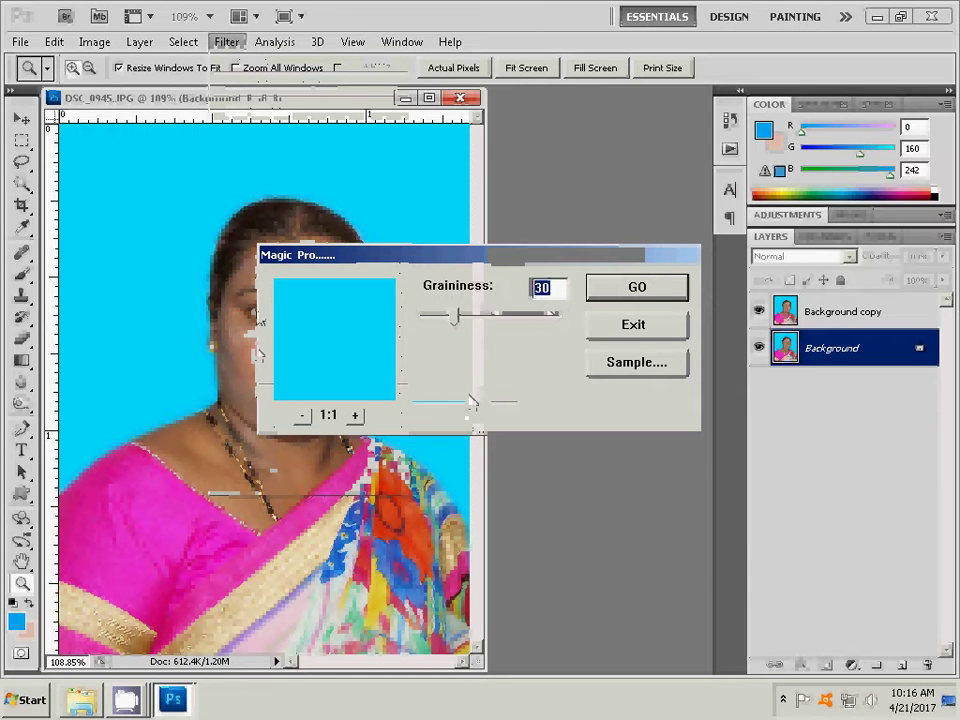
{"action": "type", "text": "99"}
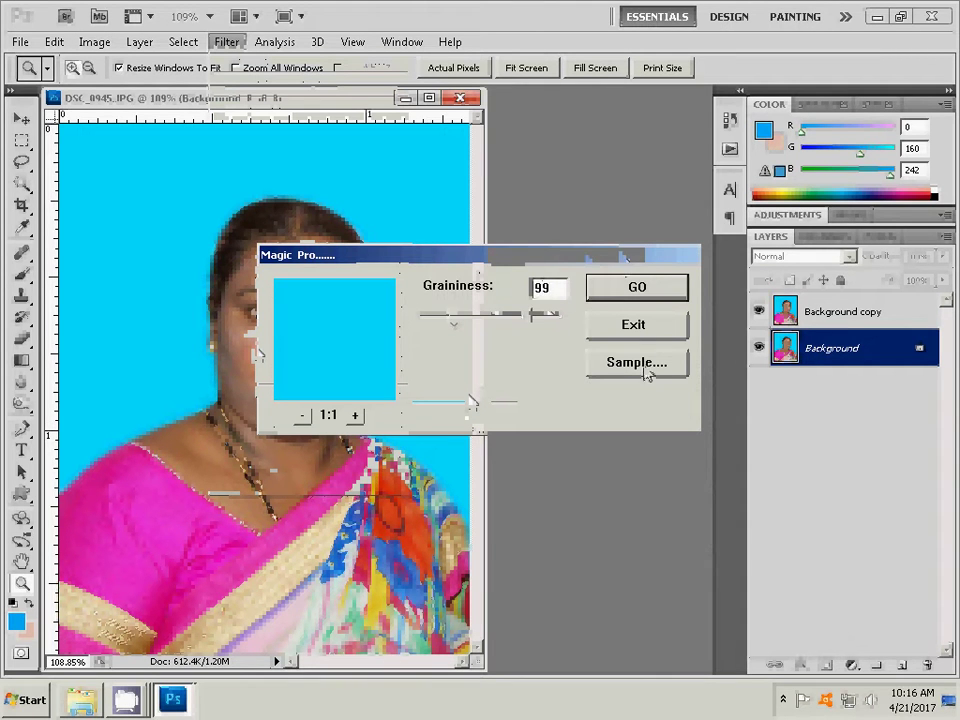
{"action": "left_click", "coordinate": [644, 288]}
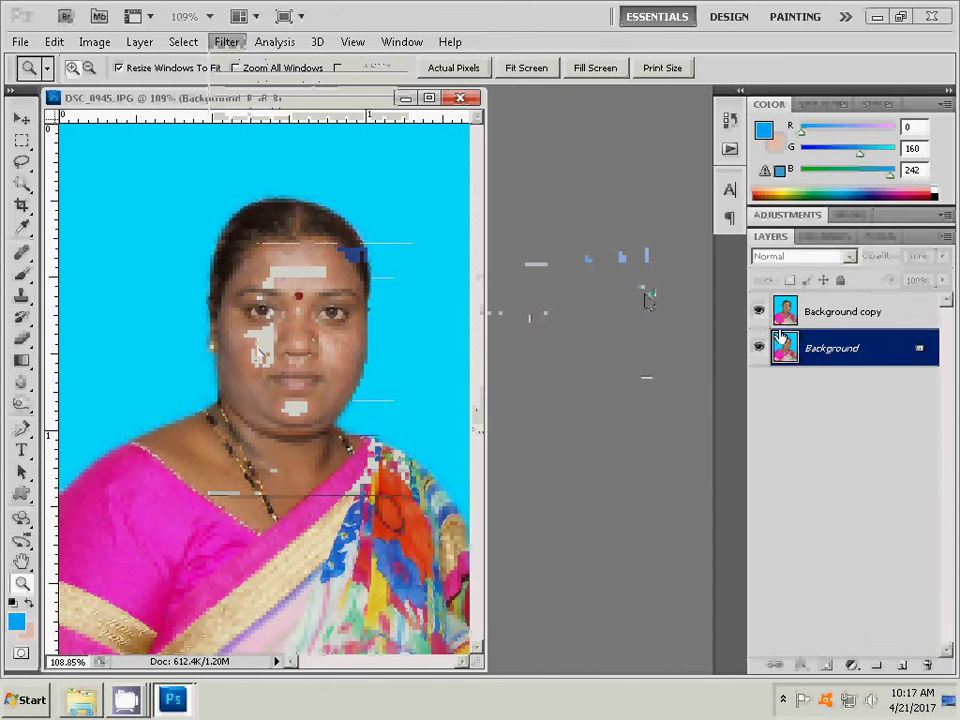
{"action": "left_click", "coordinate": [833, 316]}
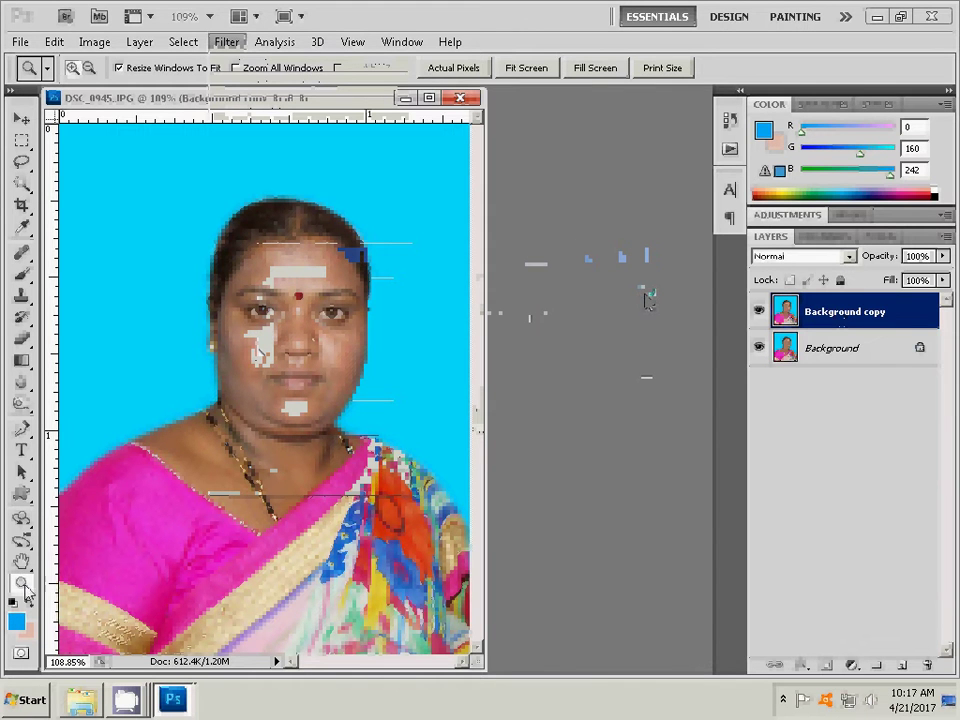
{"action": "left_click", "coordinate": [264, 354]}
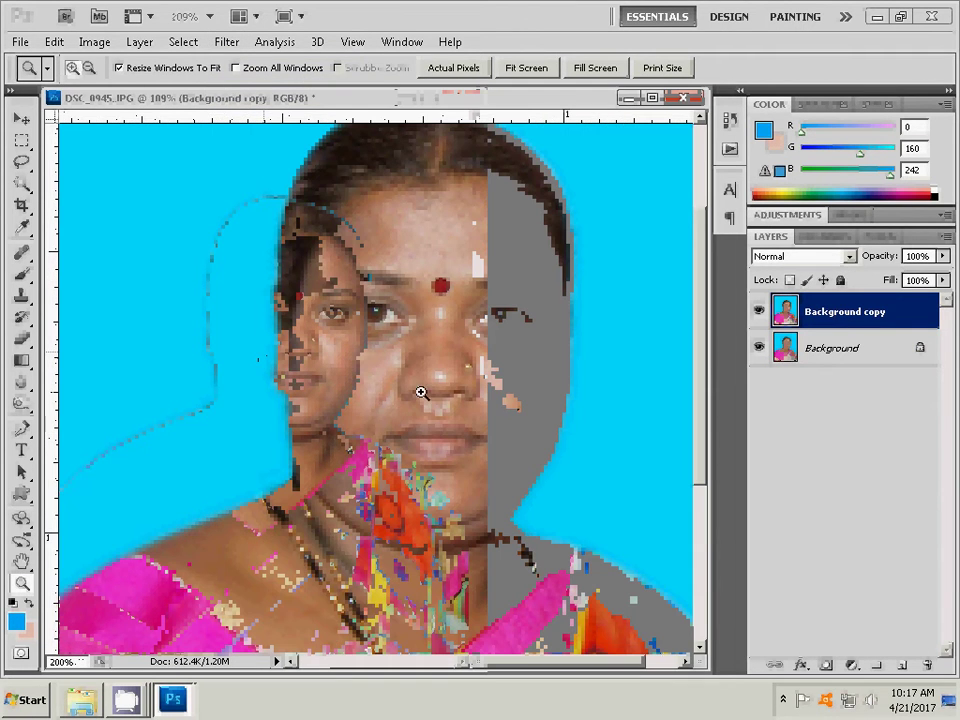
Erase the face speckles on Background copy using the eraser at 63% opacity and 64% flow
{"action": "key", "text": "e"}
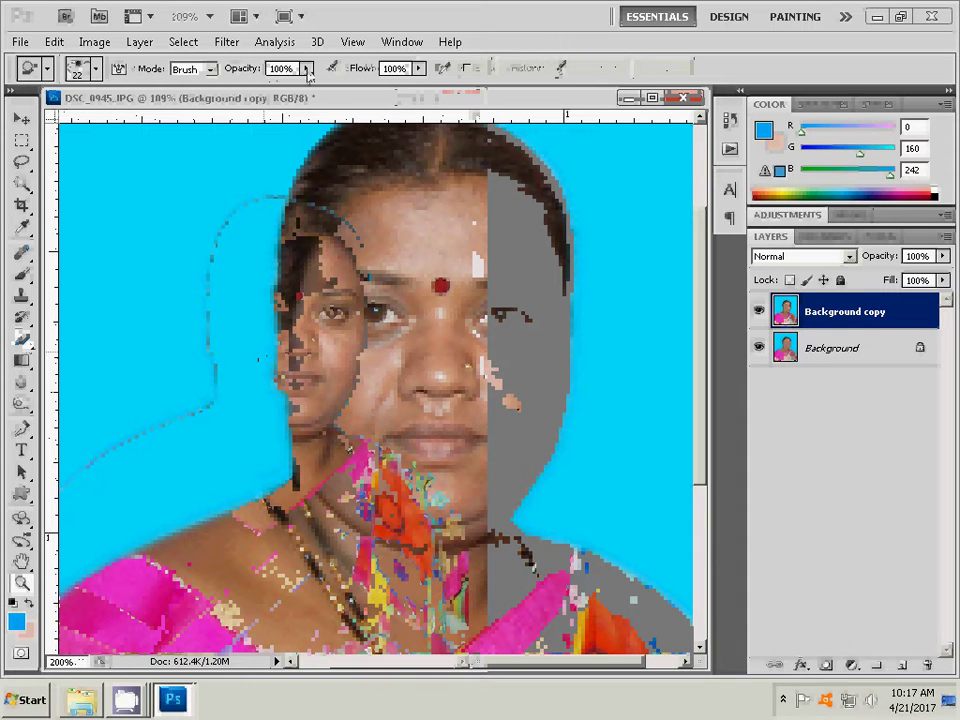
{"action": "left_click", "coordinate": [308, 76]}
{"action": "left_click_drag", "start_coordinate": [303, 86], "coordinate": [271, 87]}
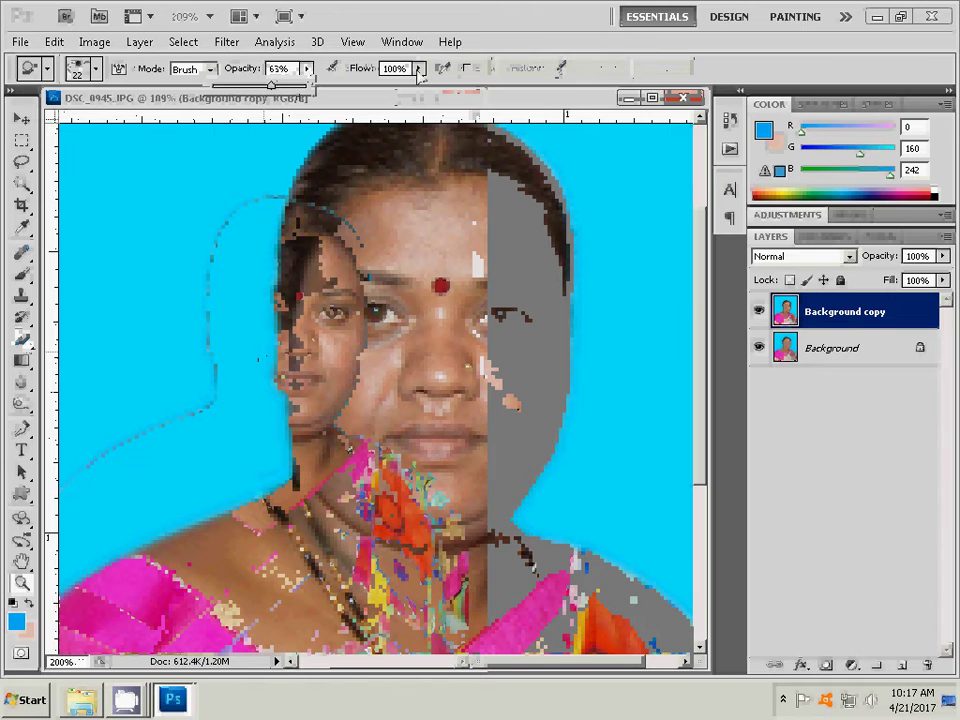
{"action": "left_click", "coordinate": [420, 70]}
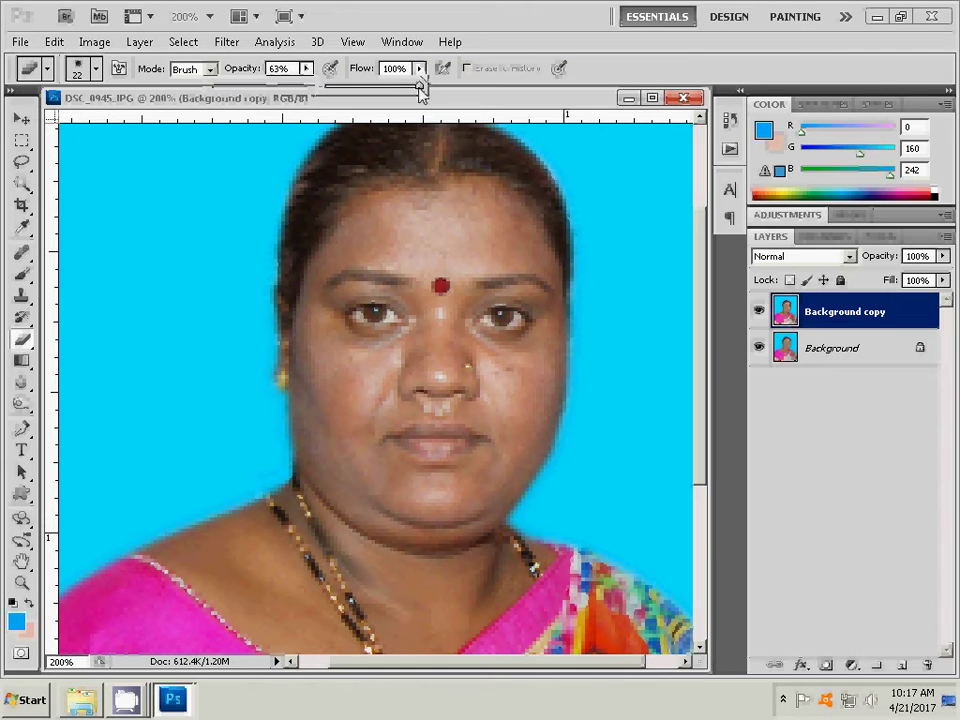
{"action": "left_click_drag", "start_coordinate": [420, 87], "coordinate": [387, 87]}
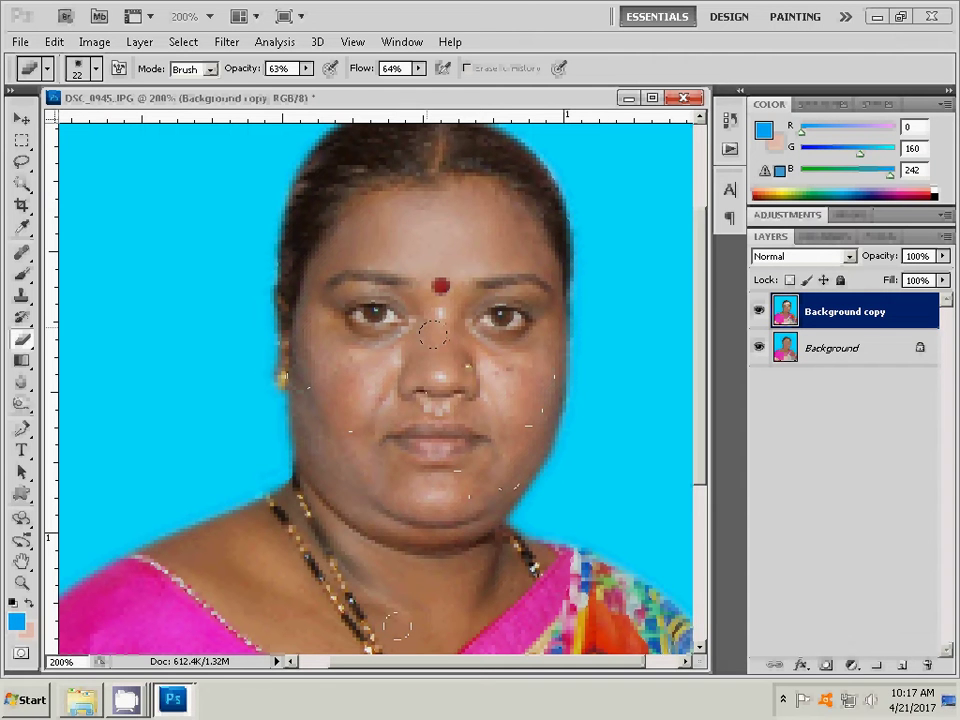
{"action": "left_click_drag", "start_coordinate": [433, 334], "coordinate": [468, 596]}
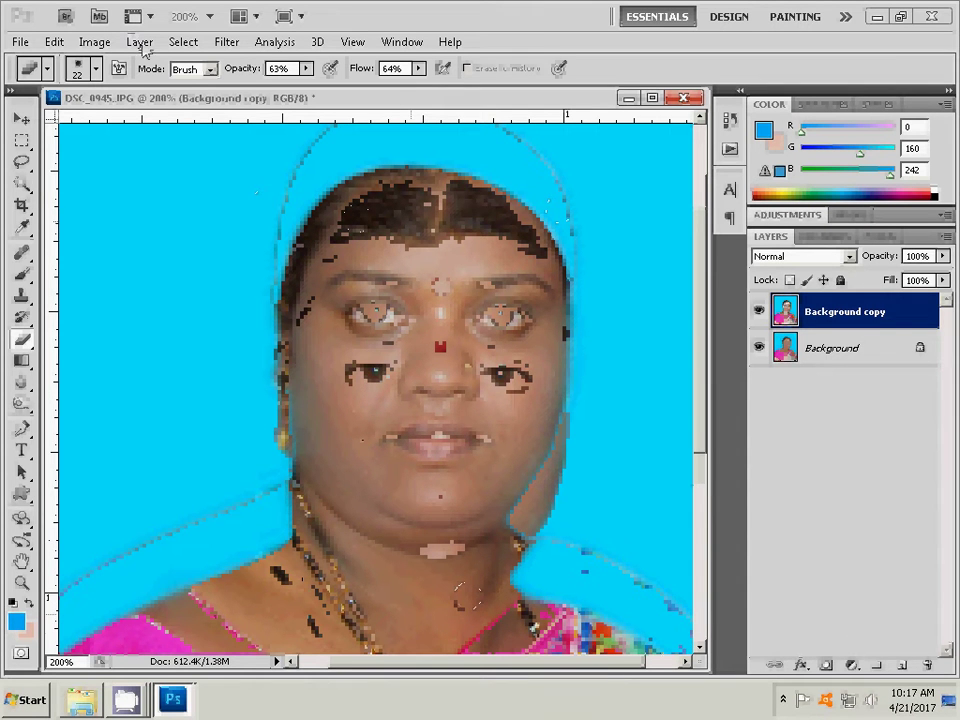
{"action": "right_click", "coordinate": [906, 308]}
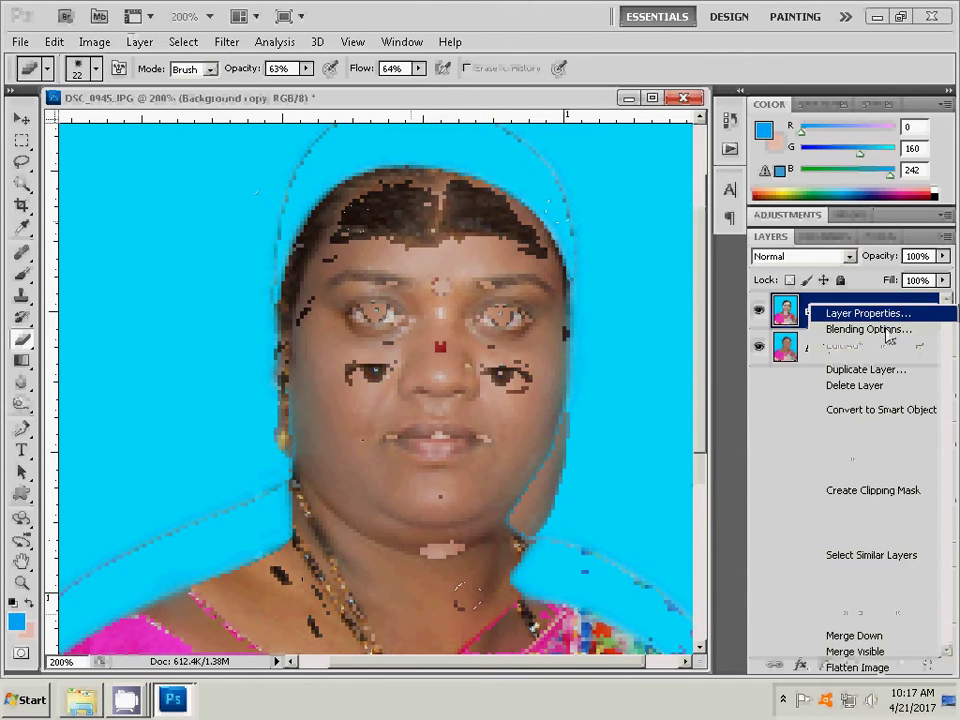
Merge the copy down into one Background, trying then undoing a size-20 dodge on the hair edge
{"action": "left_click", "coordinate": [860, 635]}
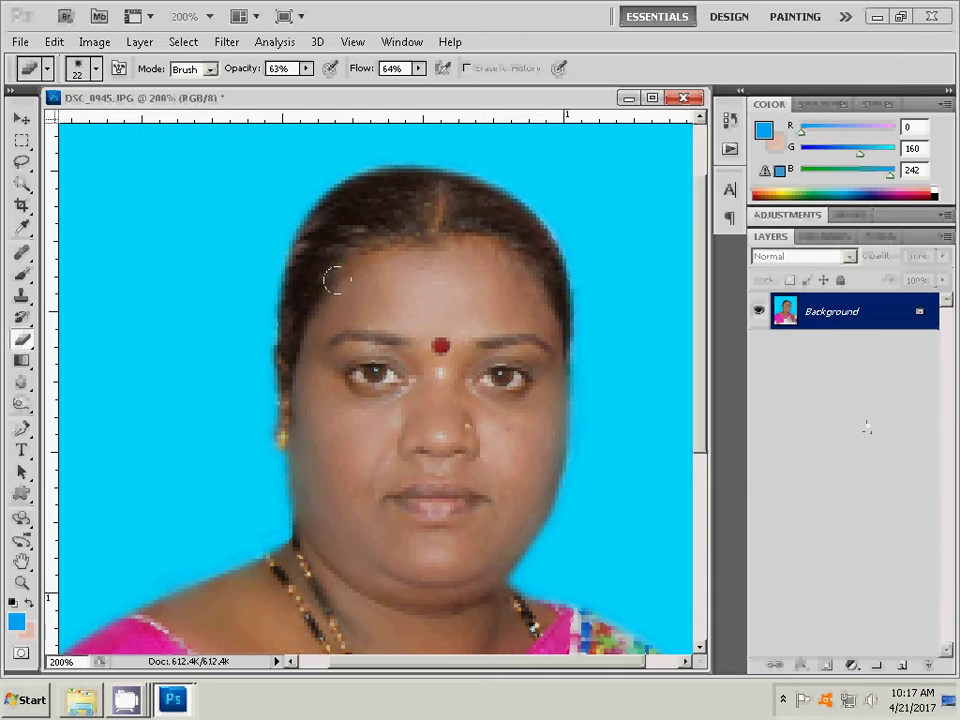
{"action": "left_click", "coordinate": [21, 405]}
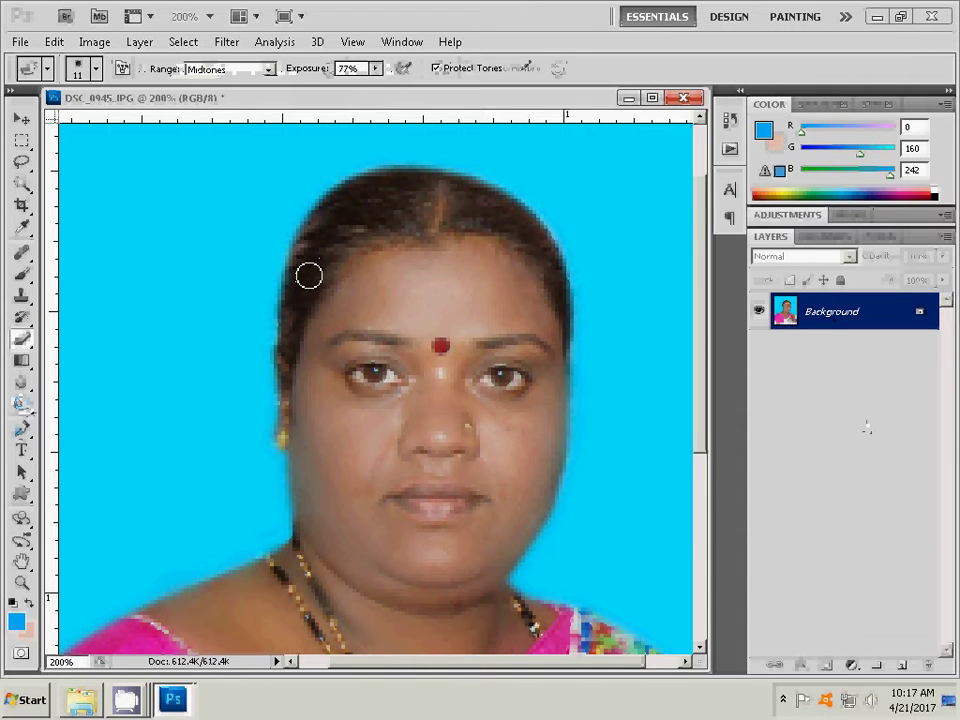
{"action": "key", "text": "bracketright"}
{"action": "left_click_drag", "start_coordinate": [300, 268], "coordinate": [298, 278]}
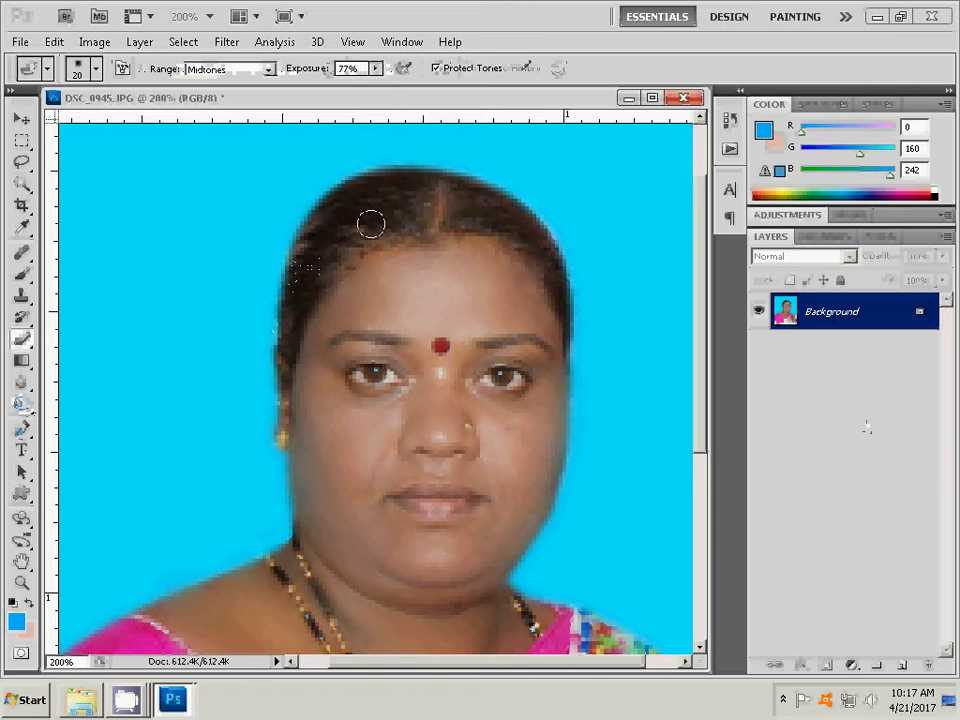
{"action": "key", "text": "ctrl+z"}
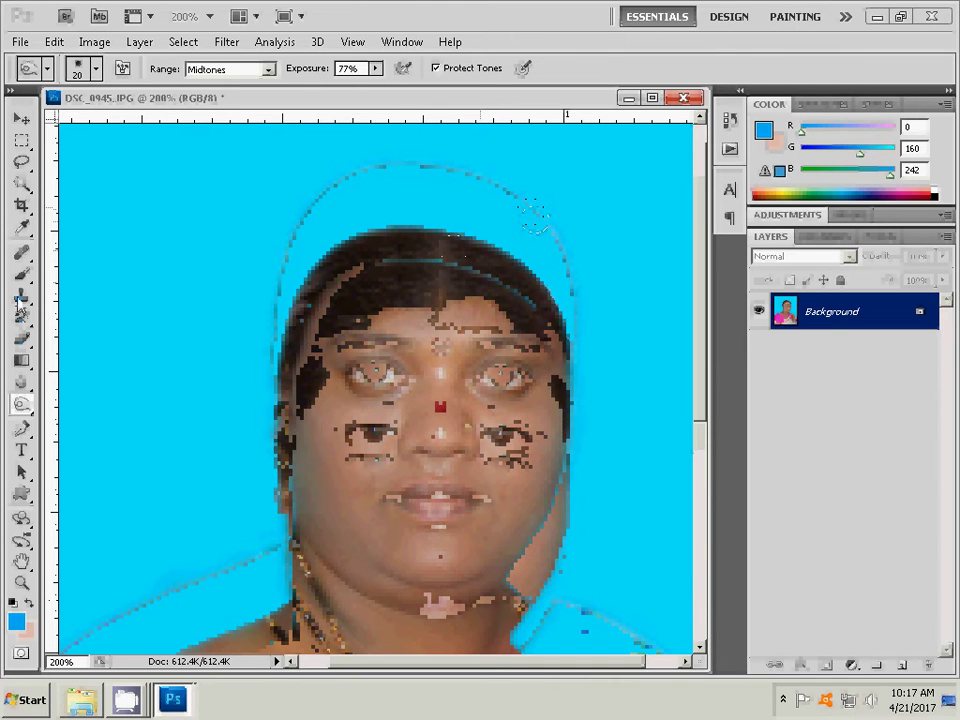
Clone-stamp the blue backdrop over the left hair edge and the top-of-head outline
{"action": "key", "text": "s"}
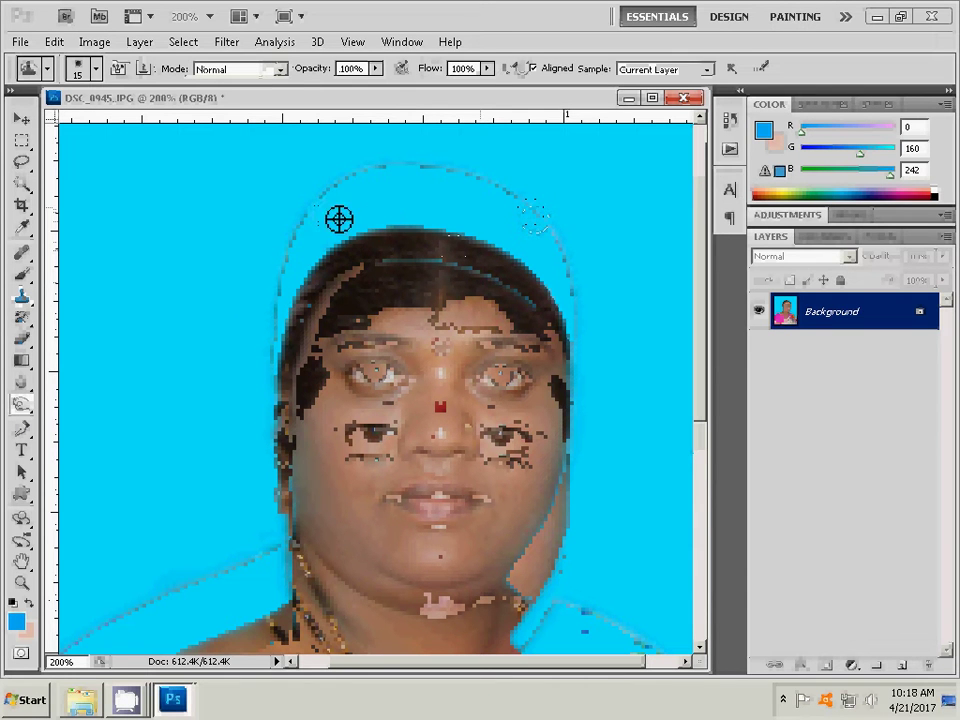
{"action": "left_click", "coordinate": [334, 217], "text": "alt"}
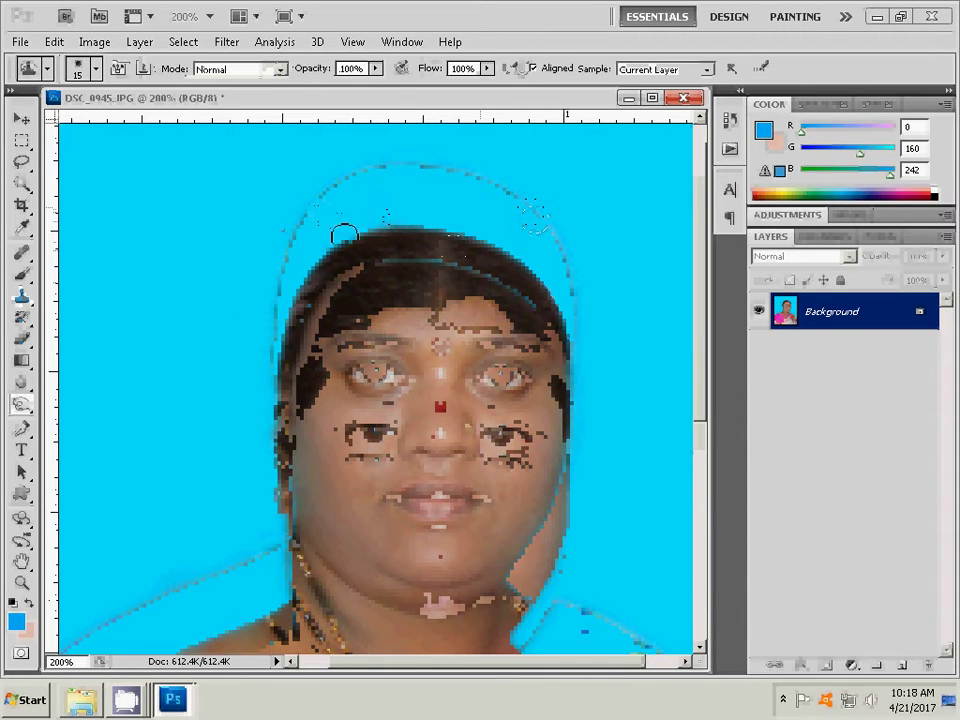
{"action": "left_click_drag", "start_coordinate": [310, 261], "coordinate": [293, 283]}
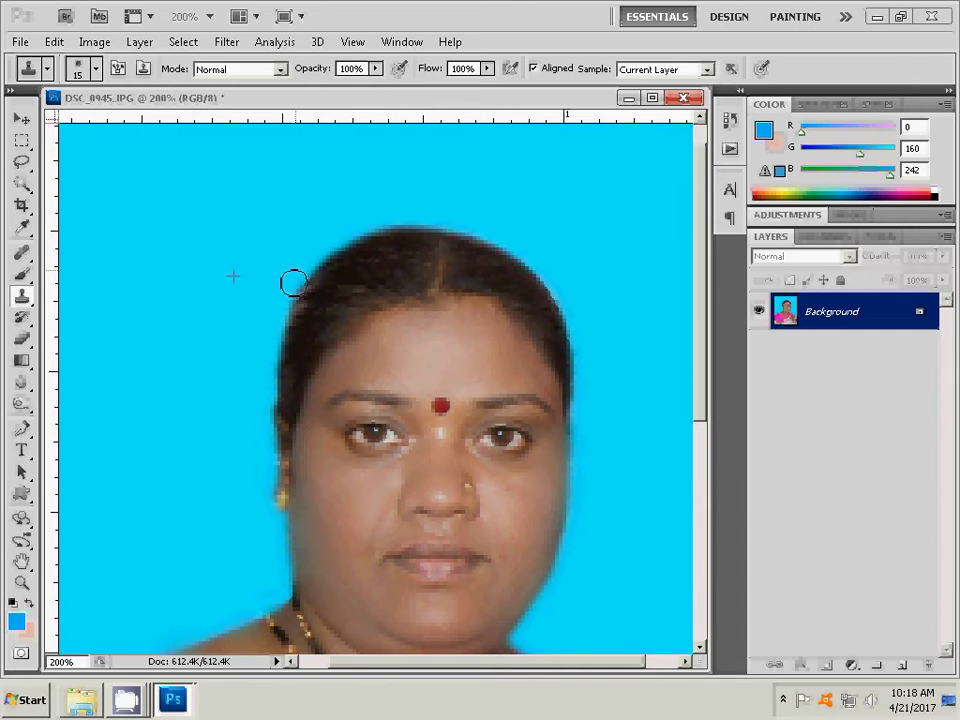
{"action": "left_click", "coordinate": [259, 257], "text": "alt"}
{"action": "left_click", "coordinate": [368, 213]}
{"action": "left_click", "coordinate": [403, 213]}
{"action": "scroll", "coordinate": [420, 220], "scroll_direction": "down", "scroll_amount": 2}
{"action": "scroll", "coordinate": [463, 221], "scroll_direction": "down", "scroll_amount": 2}
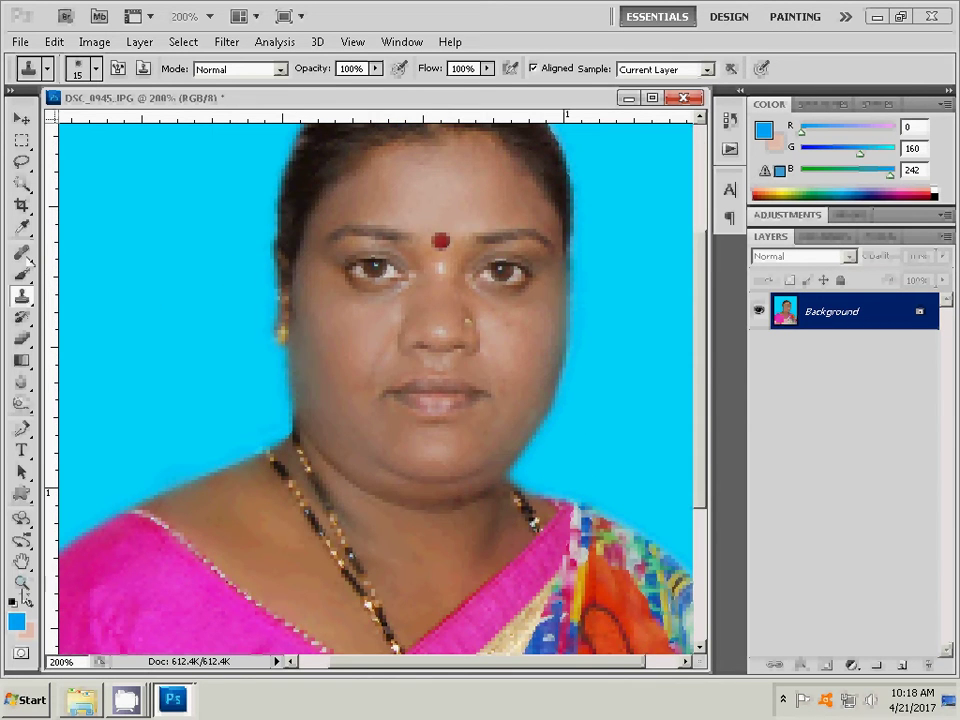
{"action": "key", "text": "z"}
{"action": "right_click", "coordinate": [428, 343]}
{"action": "left_click", "coordinate": [461, 349]}
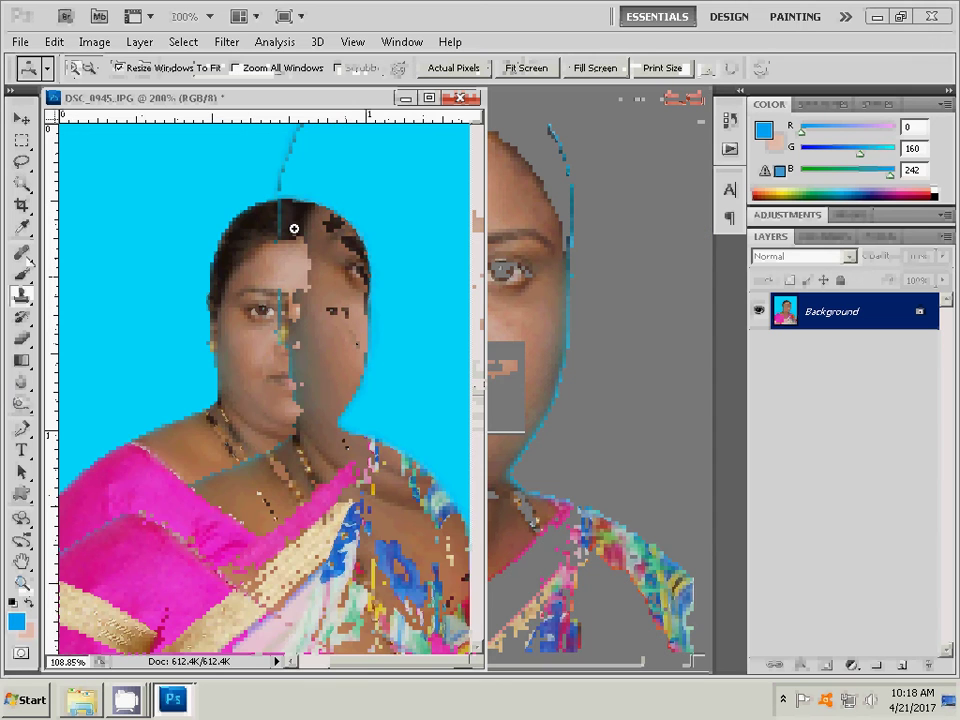
{"action": "left_click", "coordinate": [139, 42]}
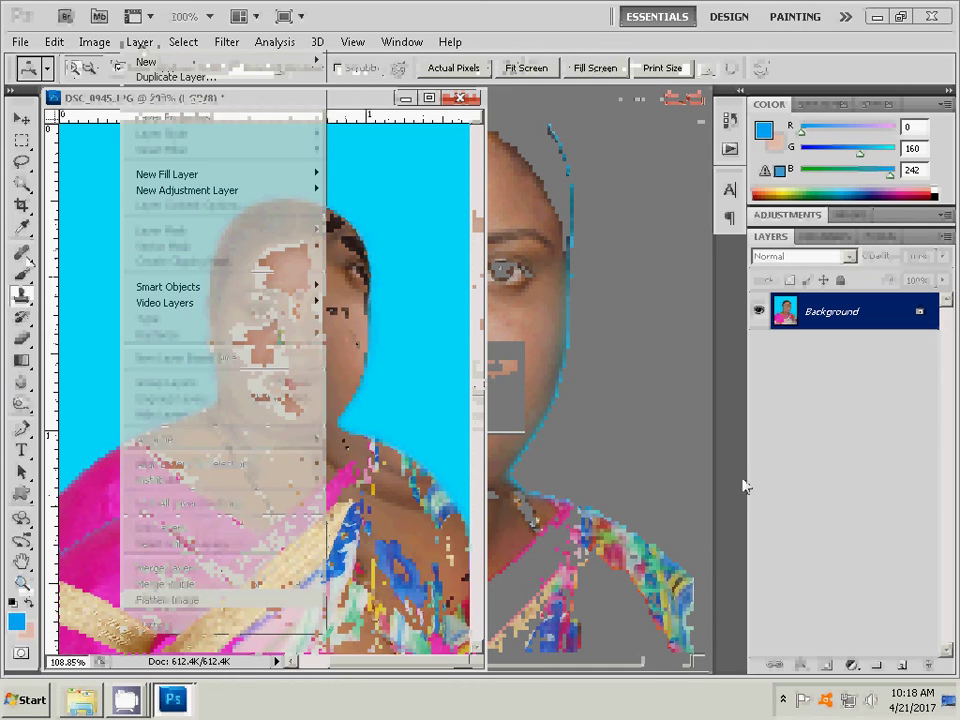
{"action": "key", "text": "Escape"}
{"action": "scroll", "coordinate": [124, 456], "scroll_direction": "down", "scroll_amount": 1}
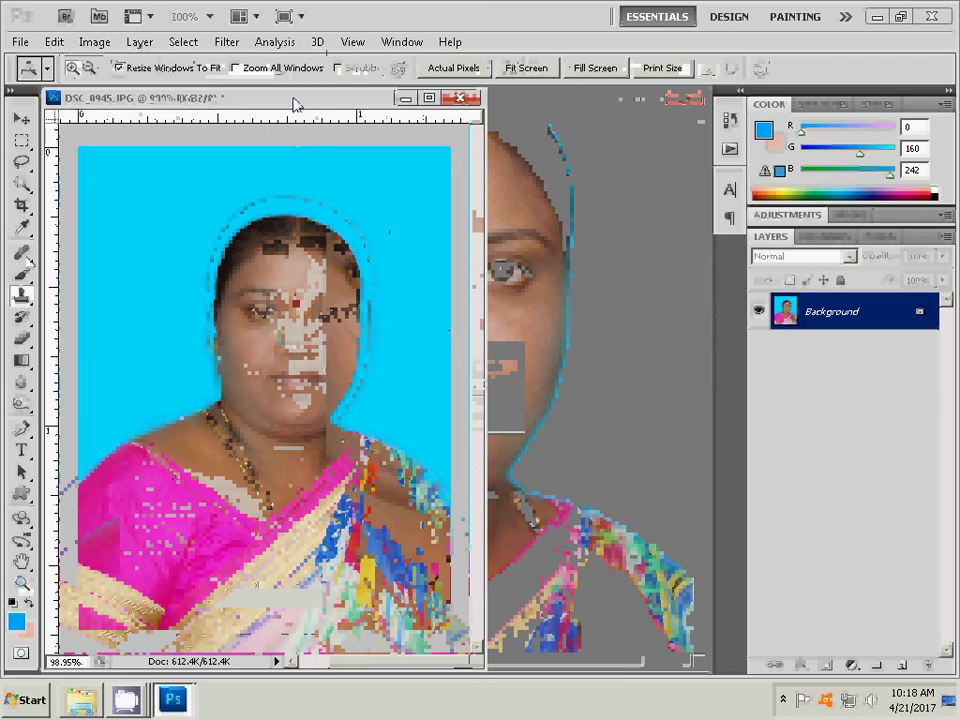
{"action": "left_click_drag", "start_coordinate": [293, 100], "coordinate": [432, 135]}
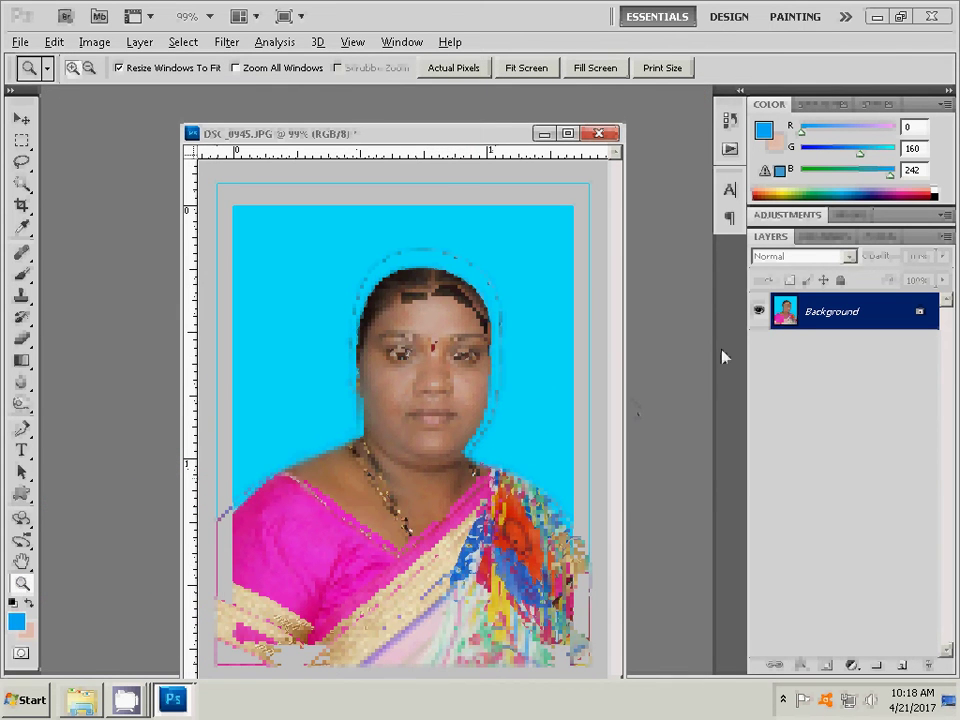
{"action": "left_click_drag", "start_coordinate": [437, 133], "coordinate": [310, 104]}
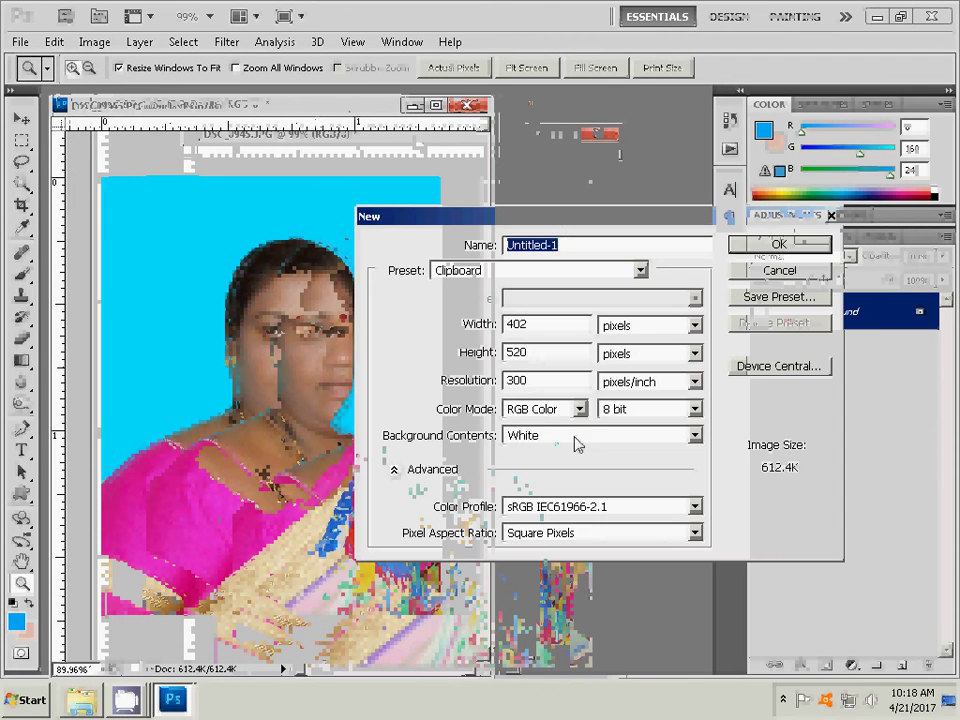
Create Untitled-1 from the 6 in X 4 in preset at 300 pixels/inch
{"action": "left_click", "coordinate": [788, 272]}
{"action": "left_click", "coordinate": [20, 41]}
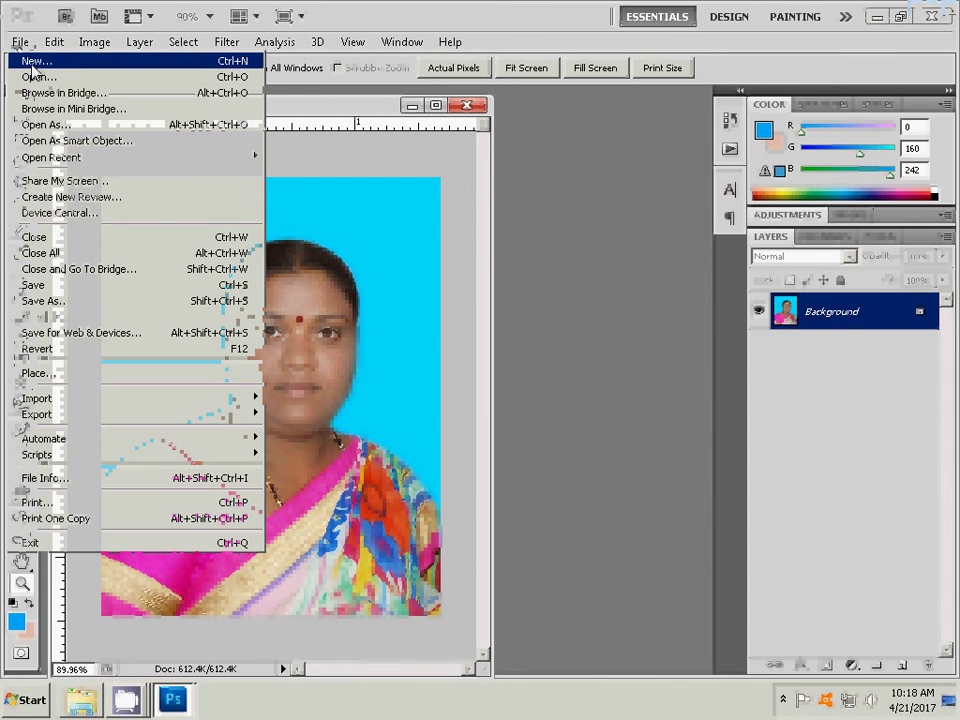
{"action": "left_click", "coordinate": [35, 61]}
{"action": "left_click", "coordinate": [638, 270]}
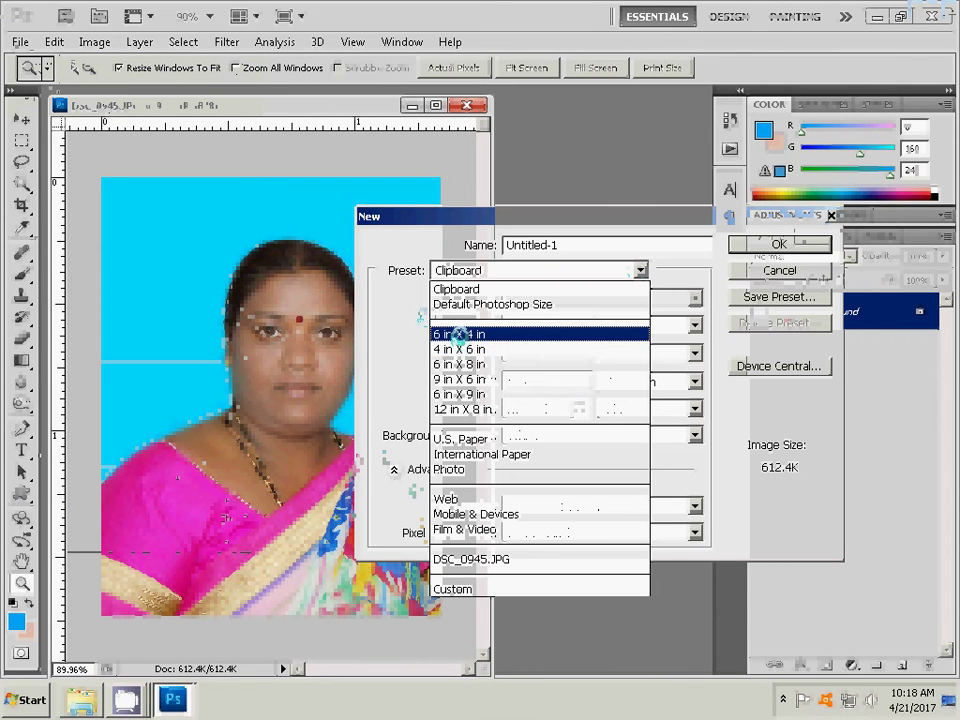
{"action": "left_click", "coordinate": [457, 334]}
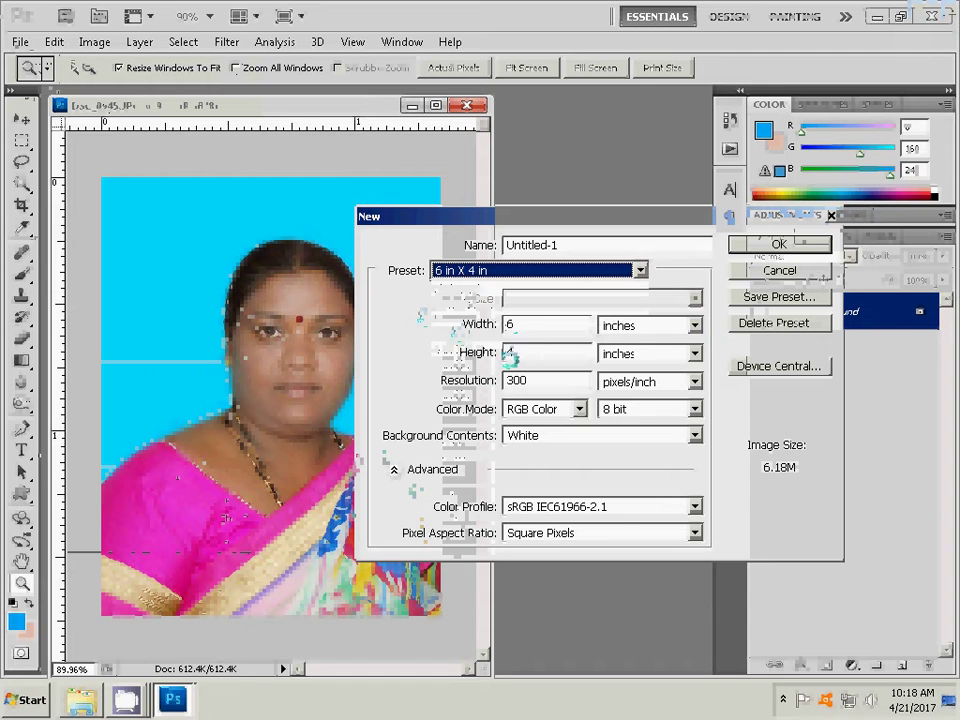
{"action": "left_click", "coordinate": [790, 243]}
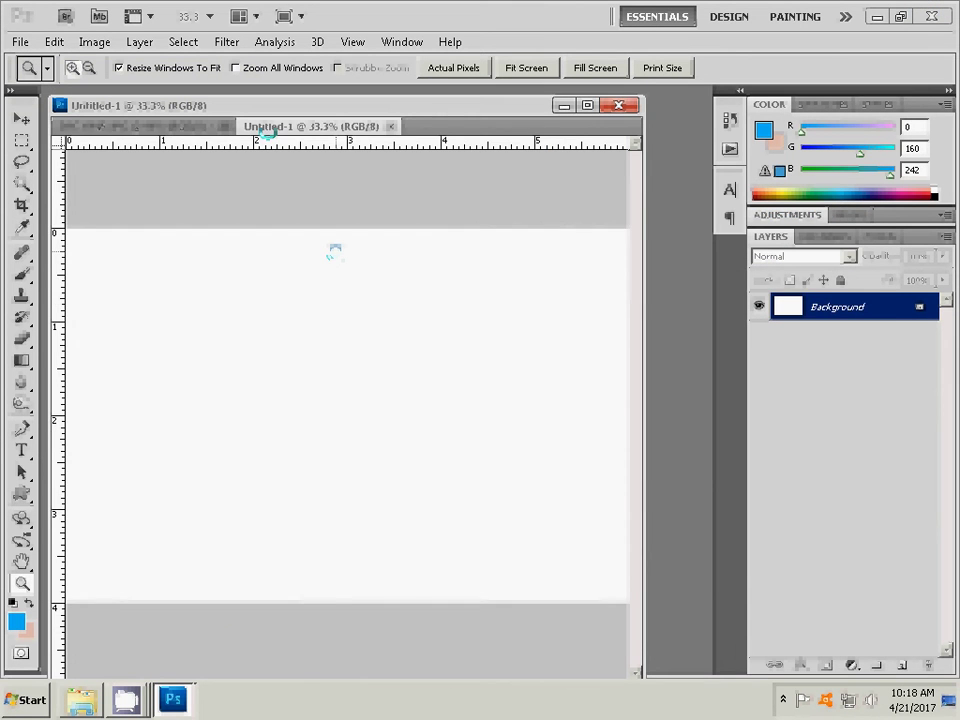
Drag the portrait into Untitled-1 as Layer 1 in the top-left corner, merging then undoing the merge
{"action": "left_click_drag", "start_coordinate": [335, 250], "coordinate": [190, 222]}
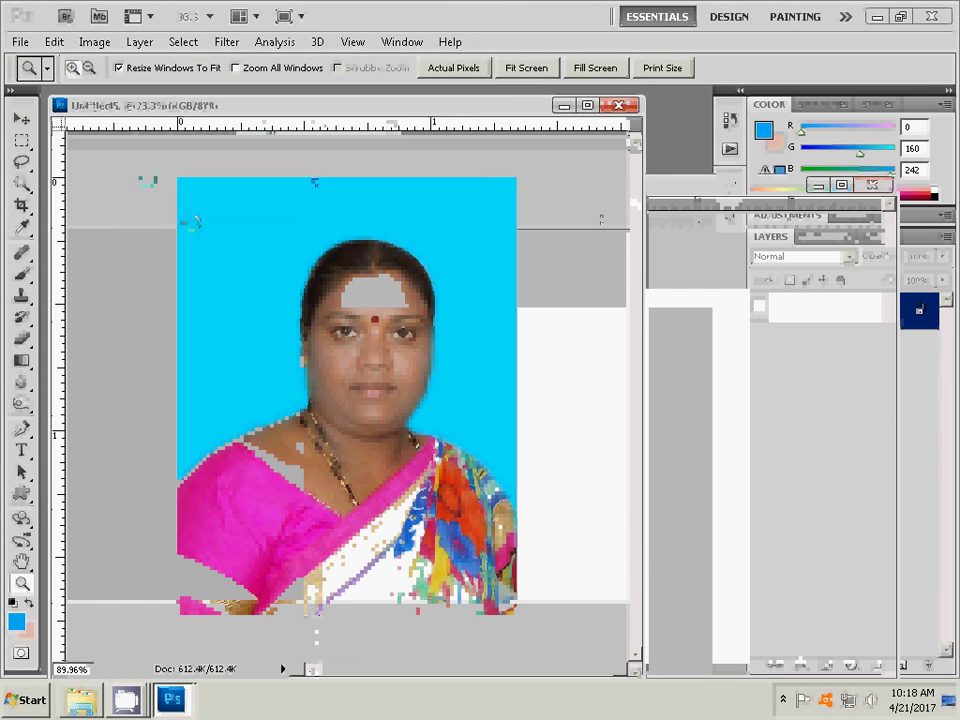
{"action": "key", "text": "v"}
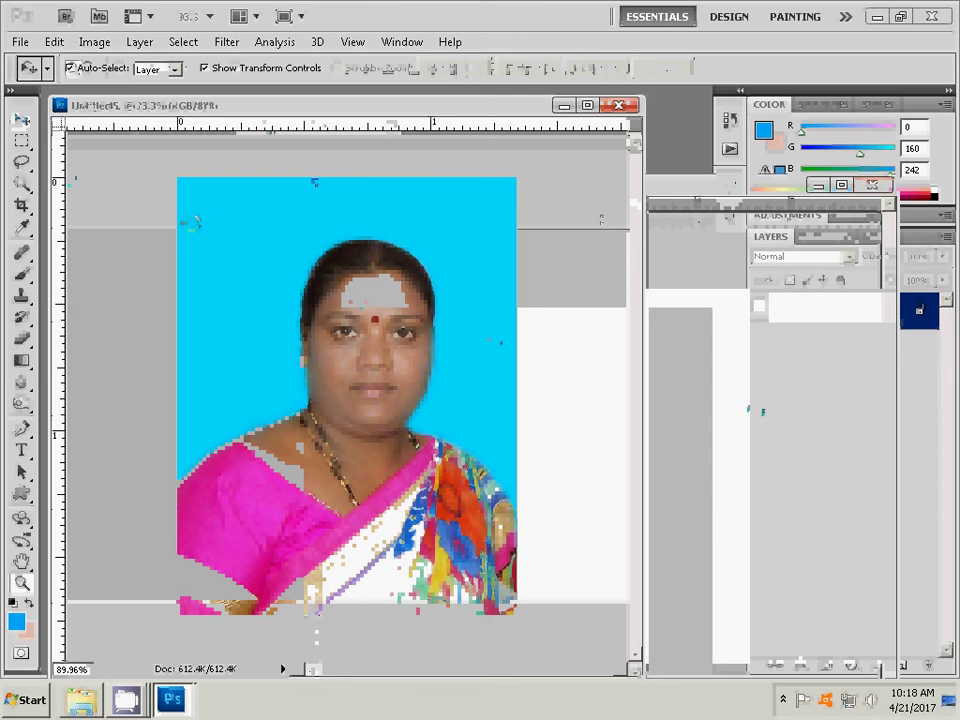
{"action": "left_click_drag", "start_coordinate": [195, 222], "coordinate": [750, 440]}
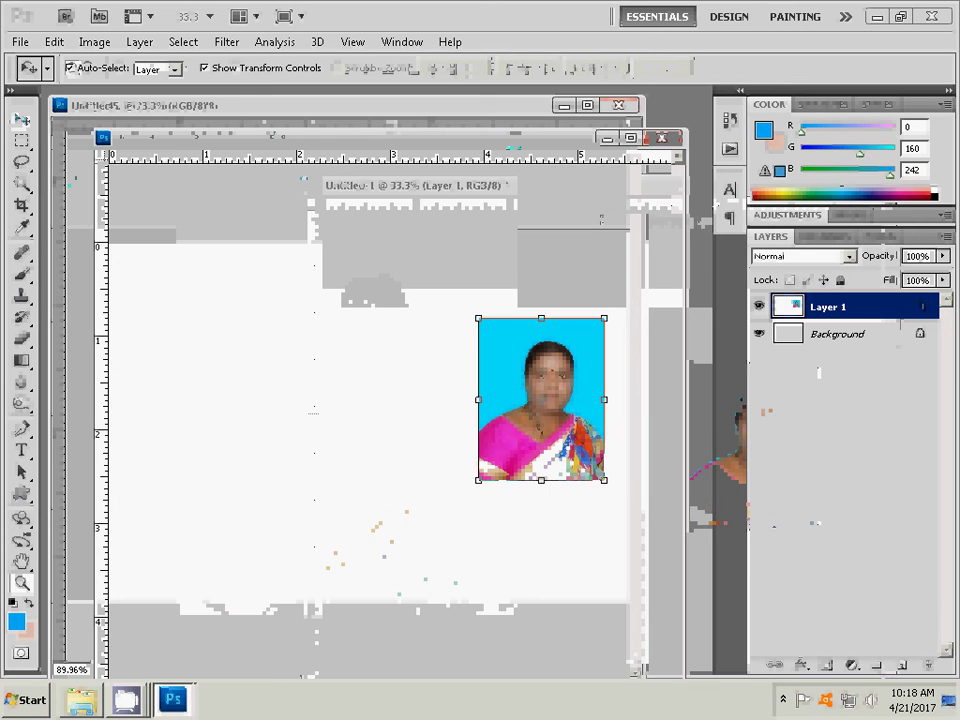
{"action": "left_click_drag", "start_coordinate": [512, 366], "coordinate": [164, 293]}
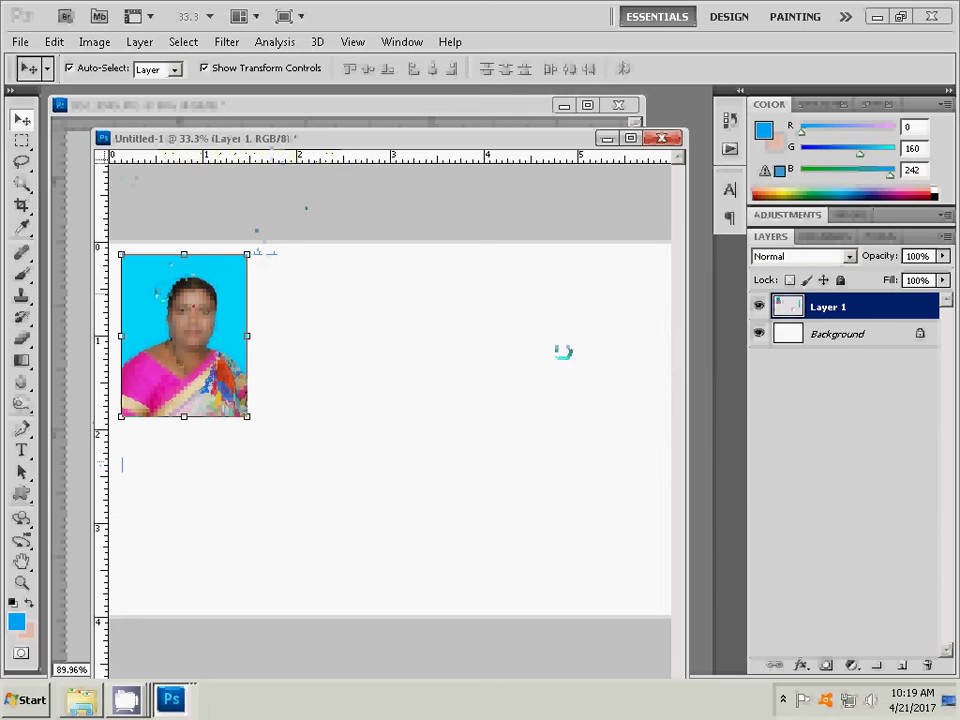
{"action": "right_click", "coordinate": [872, 307]}
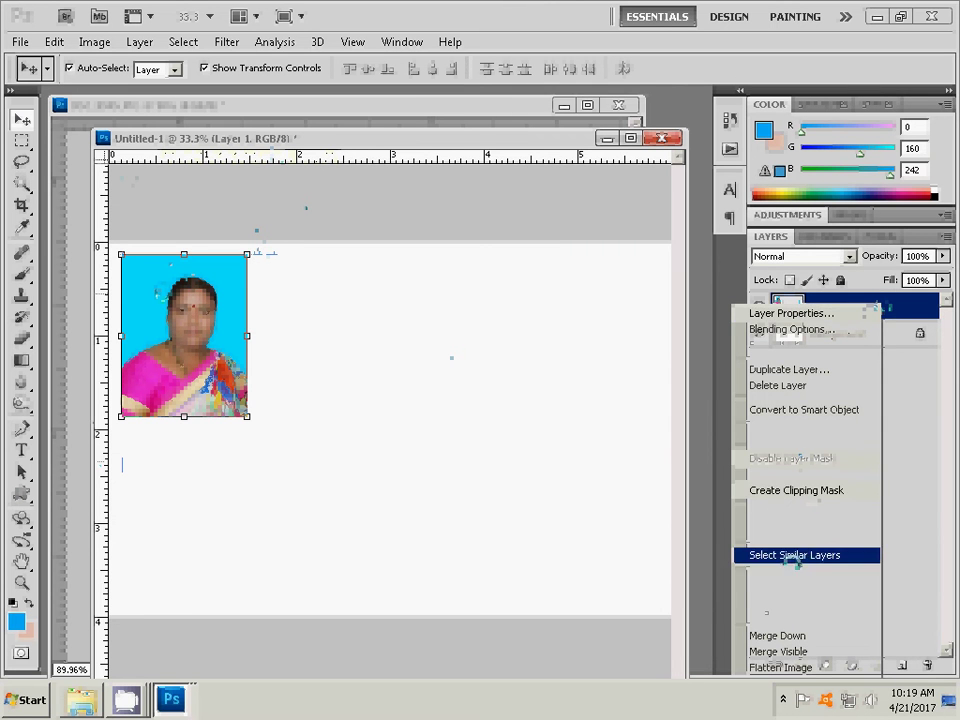
{"action": "left_click", "coordinate": [778, 635]}
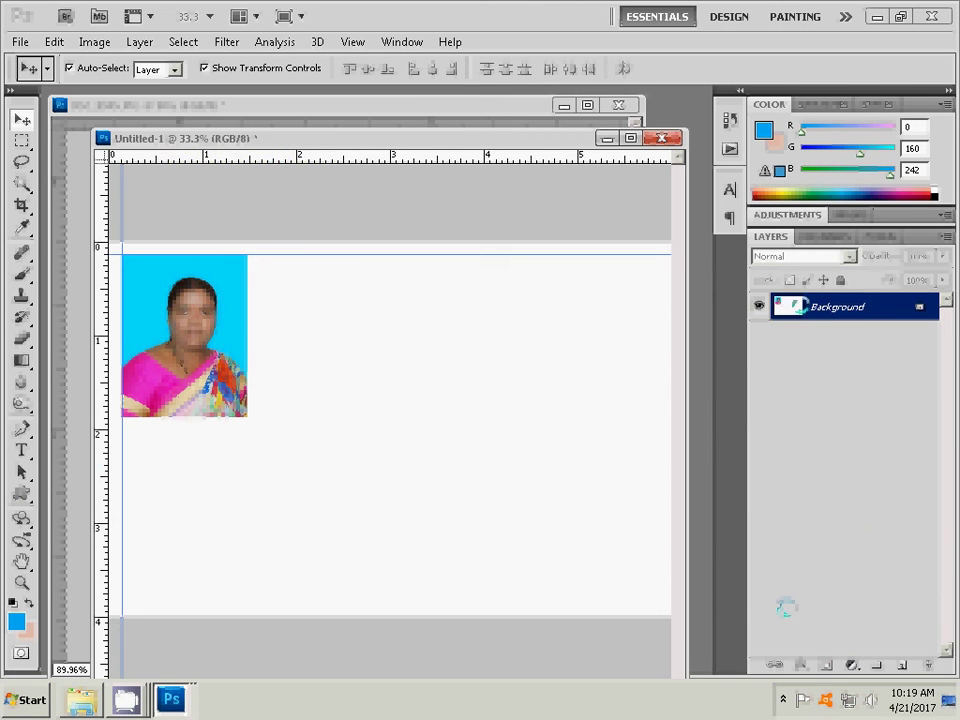
{"action": "key", "text": "ctrl+z"}
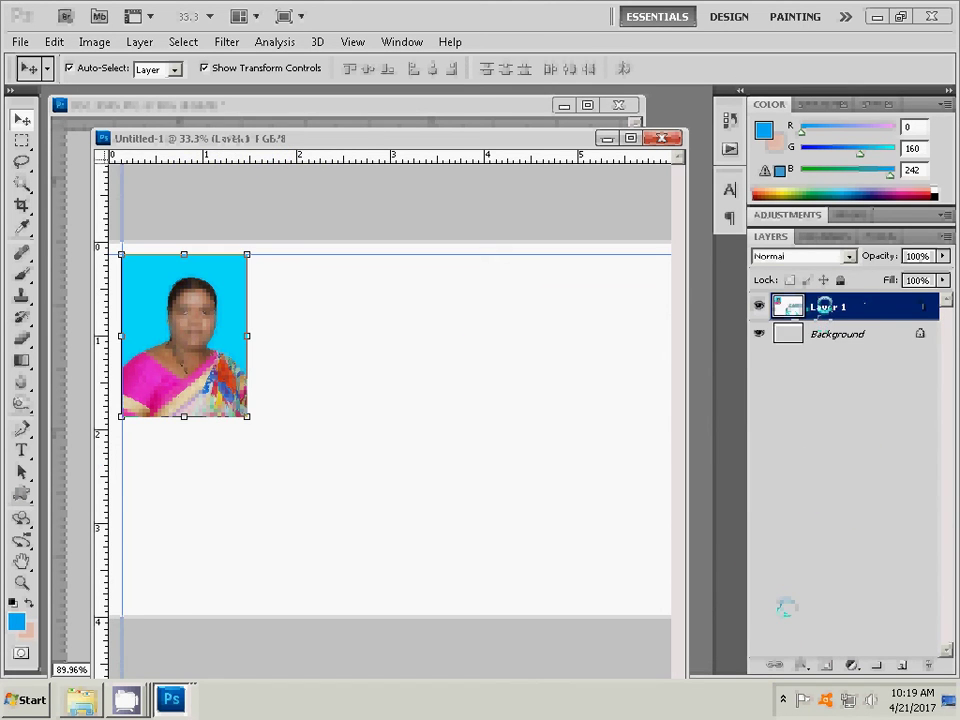
Duplicate the photo layer, place the copy right of the original, and merge it into Layer 1
{"action": "right_click", "coordinate": [826, 305]}
{"action": "left_click", "coordinate": [860, 368]}
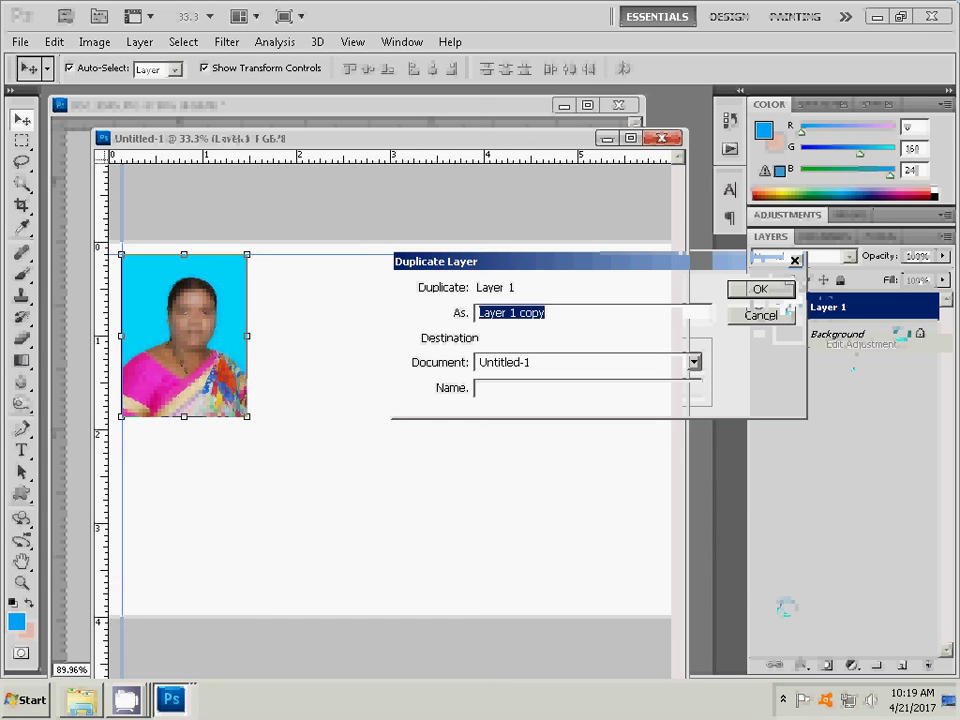
{"action": "left_click", "coordinate": [756, 287]}
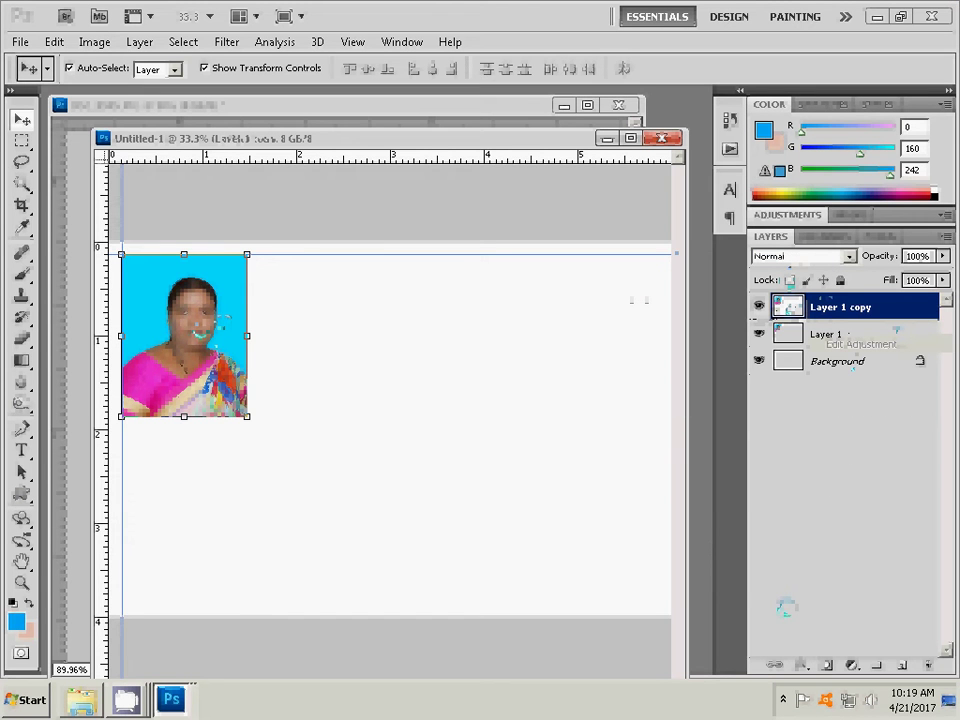
{"action": "left_click_drag", "start_coordinate": [190, 315], "coordinate": [318, 316]}
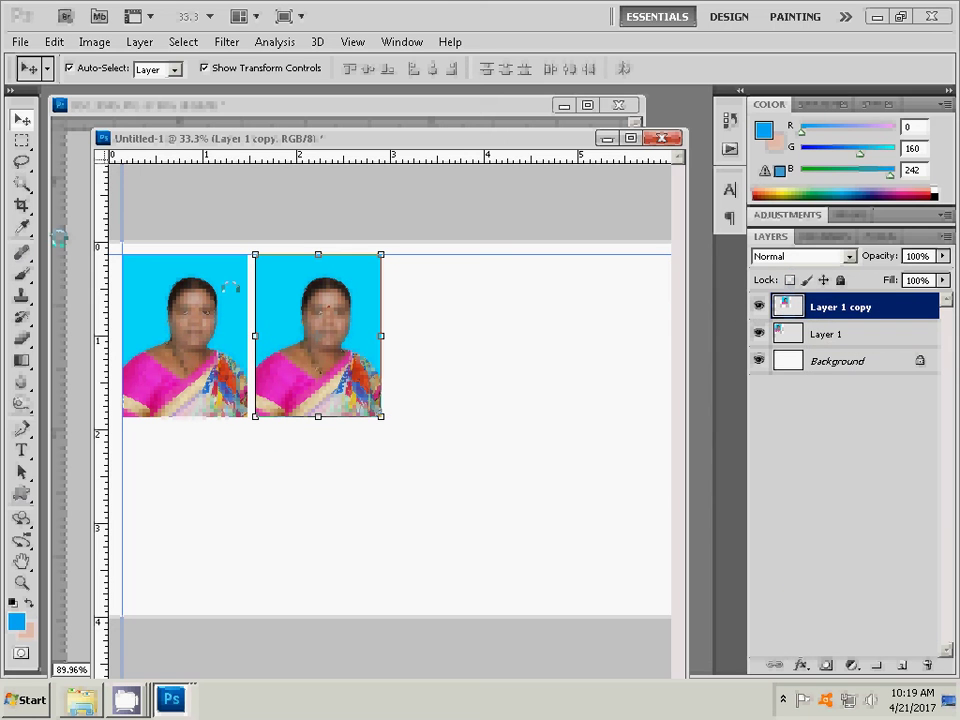
{"action": "right_click", "coordinate": [888, 306]}
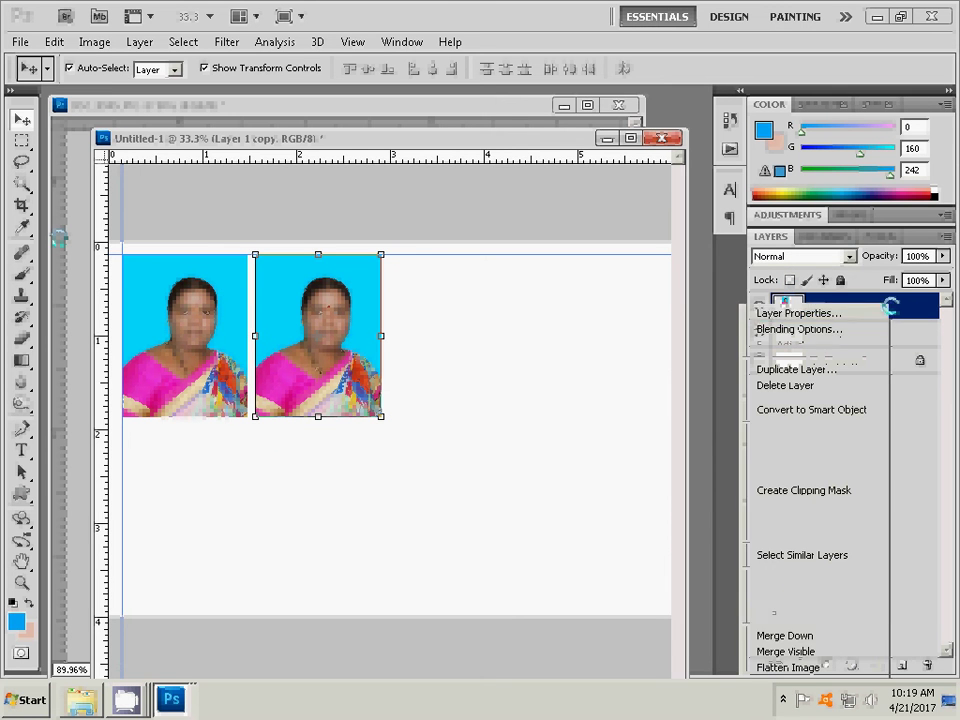
{"action": "left_click", "coordinate": [804, 636]}
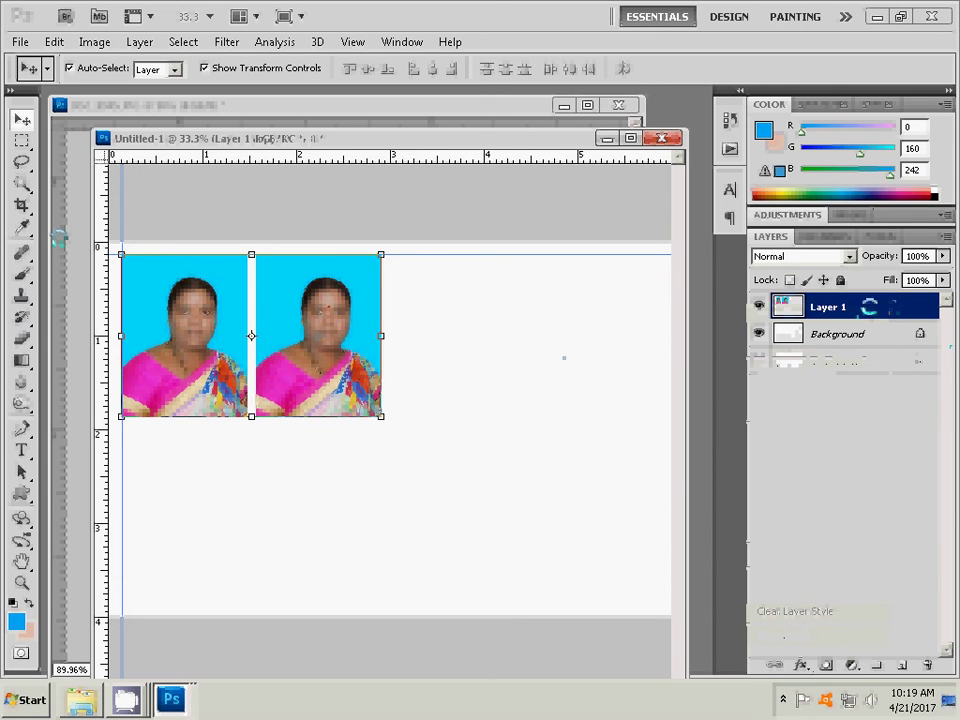
Duplicate the two-photo layer, place it alongside to form a row of four, and merge
{"action": "right_click", "coordinate": [868, 307]}
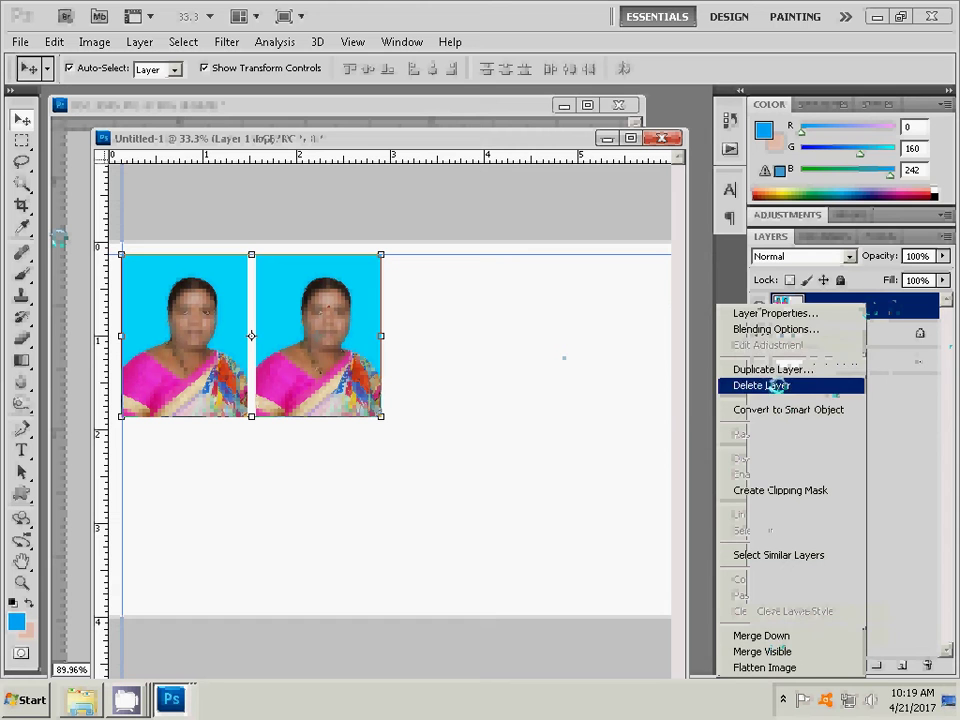
{"action": "left_click", "coordinate": [765, 369]}
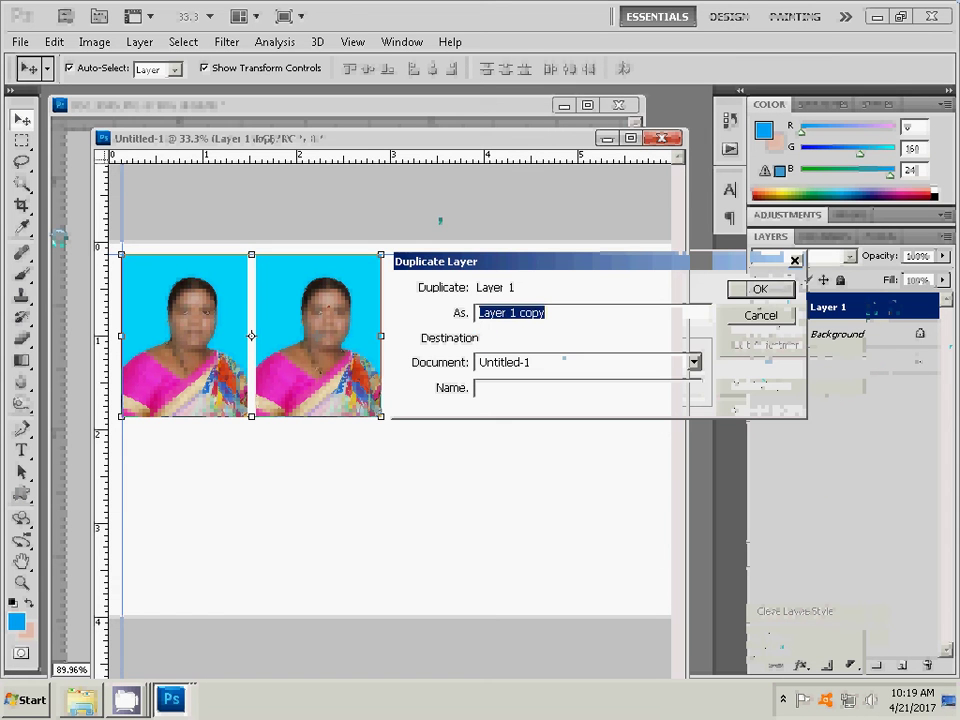
{"action": "left_click", "coordinate": [763, 291]}
{"action": "left_click_drag", "start_coordinate": [205, 325], "coordinate": [473, 321]}
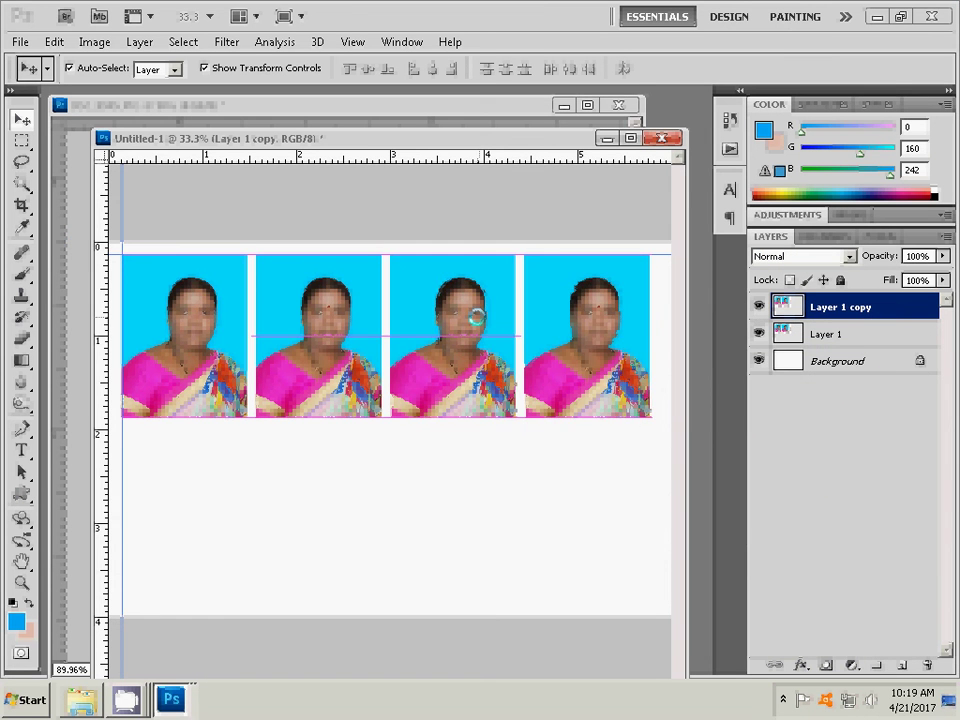
{"action": "right_click", "coordinate": [885, 306]}
{"action": "left_click", "coordinate": [785, 636]}
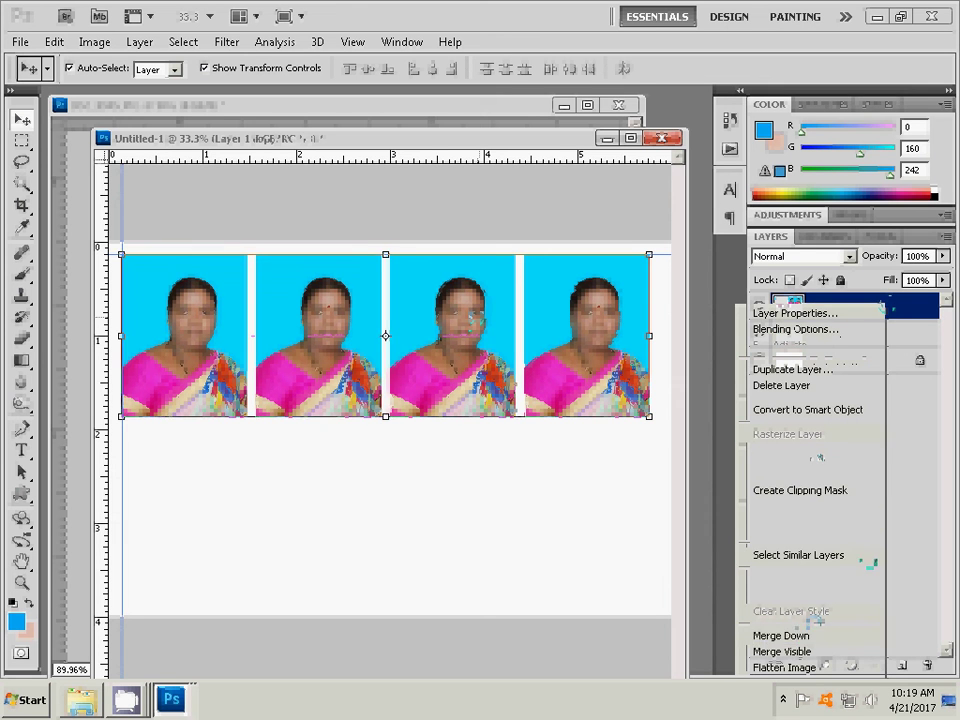
Duplicate the row of four, move it below the first row, and merge into Layer 1
{"action": "right_click", "coordinate": [827, 304]}
{"action": "left_click", "coordinate": [857, 367]}
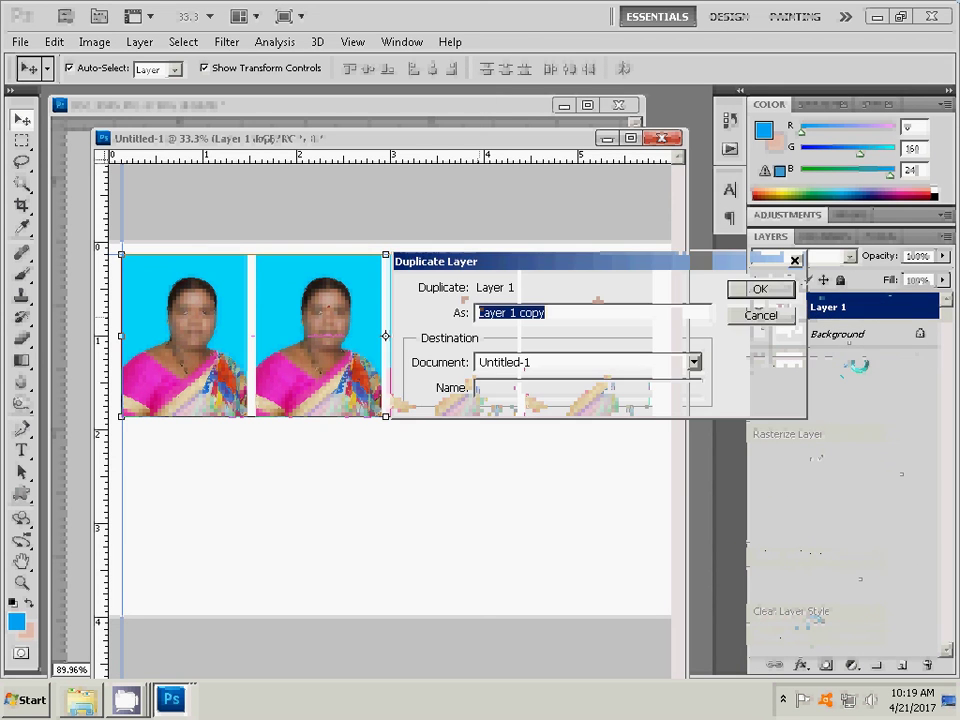
{"action": "left_click", "coordinate": [754, 286]}
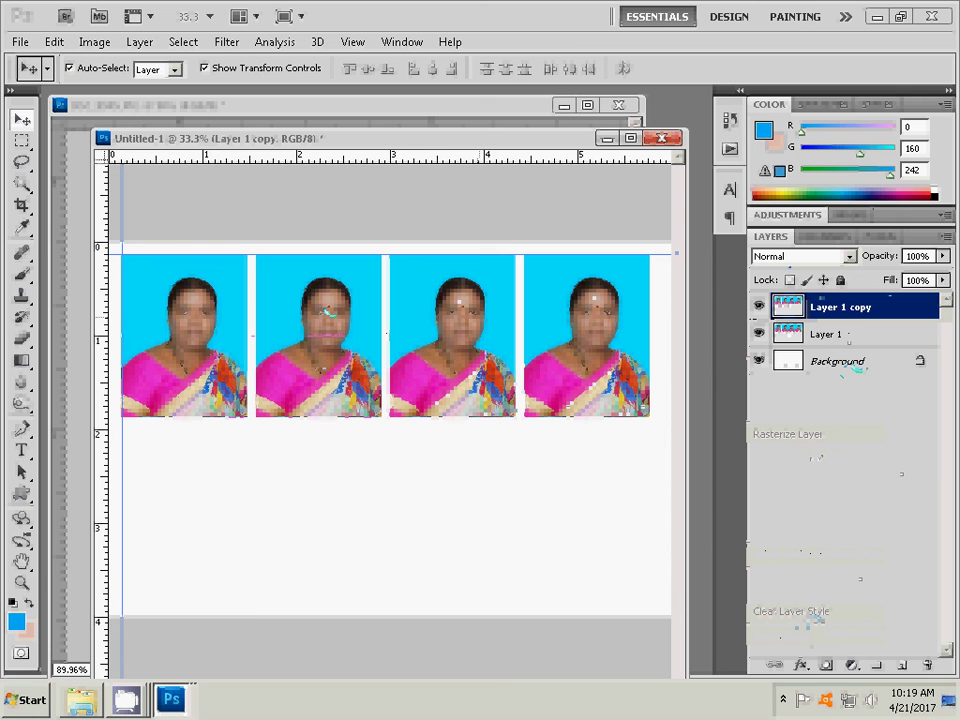
{"action": "left_click_drag", "start_coordinate": [385, 336], "coordinate": [385, 514]}
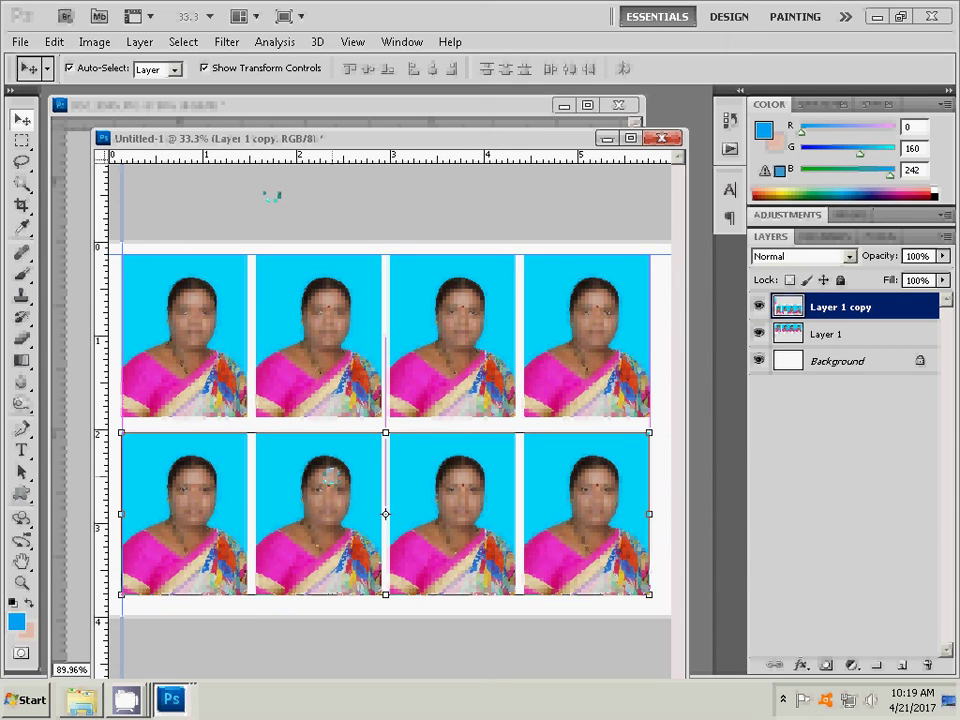
{"action": "right_click", "coordinate": [818, 306]}
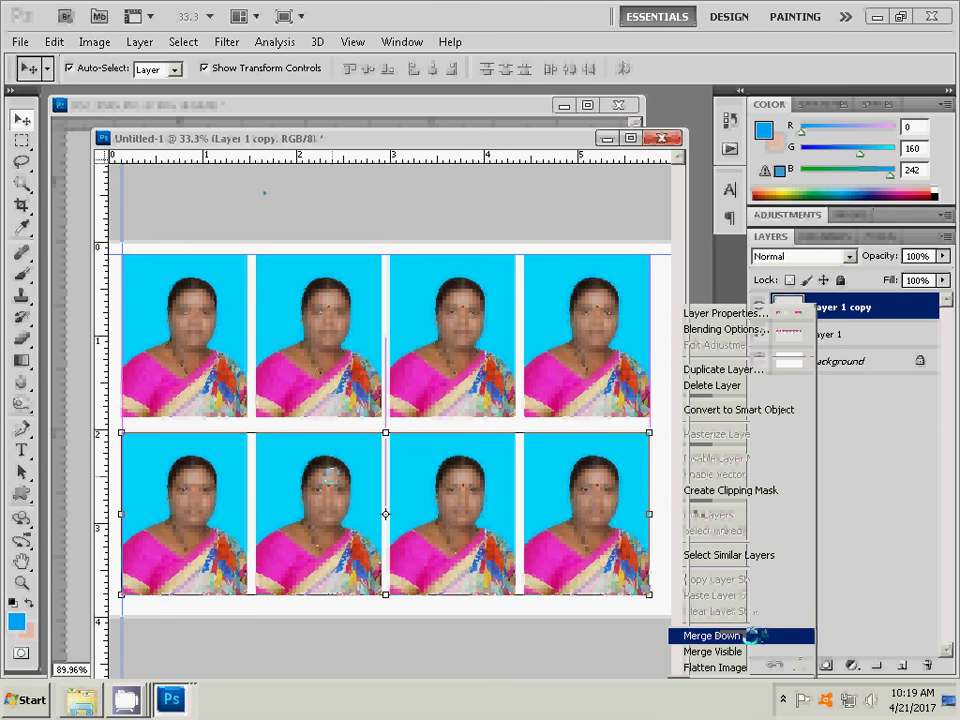
{"action": "left_click", "coordinate": [752, 635]}
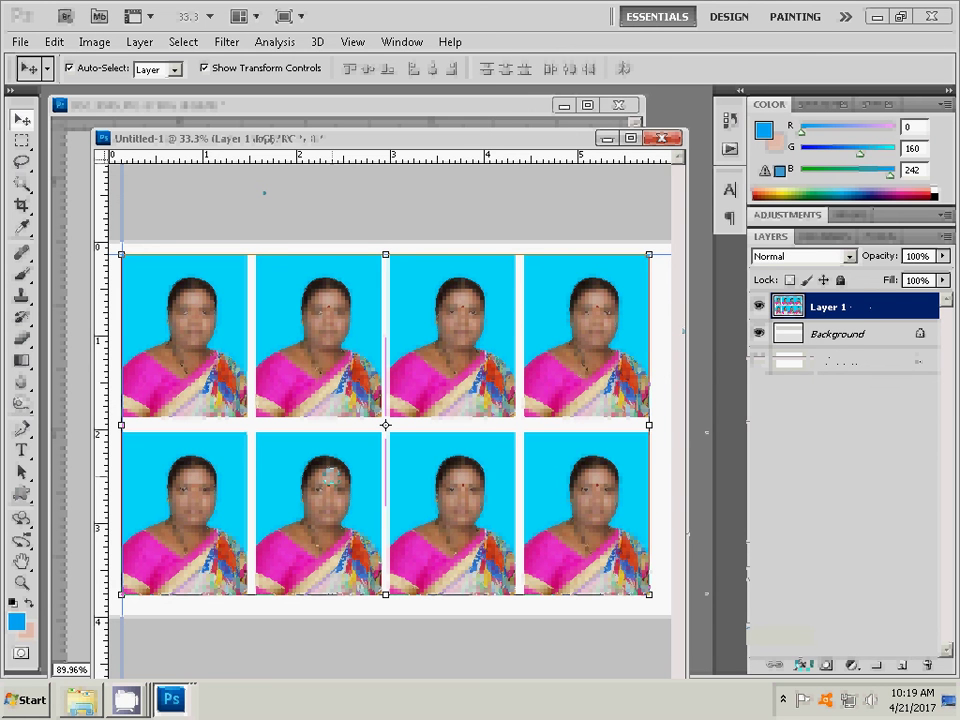
{"action": "left_click", "coordinate": [801, 664]}
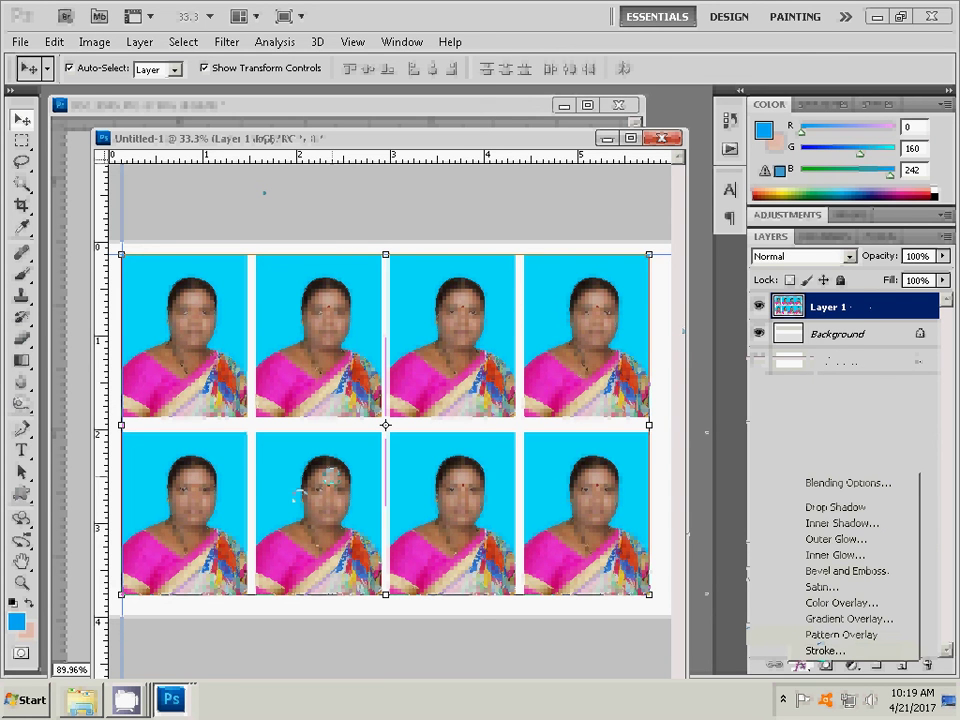
Add a 1 px black Stroke effect to Layer 1, bordering all eight portraits
{"action": "key", "text": "space"}
{"action": "left_click", "coordinate": [825, 650]}
{"action": "left_click", "coordinate": [590, 438]}
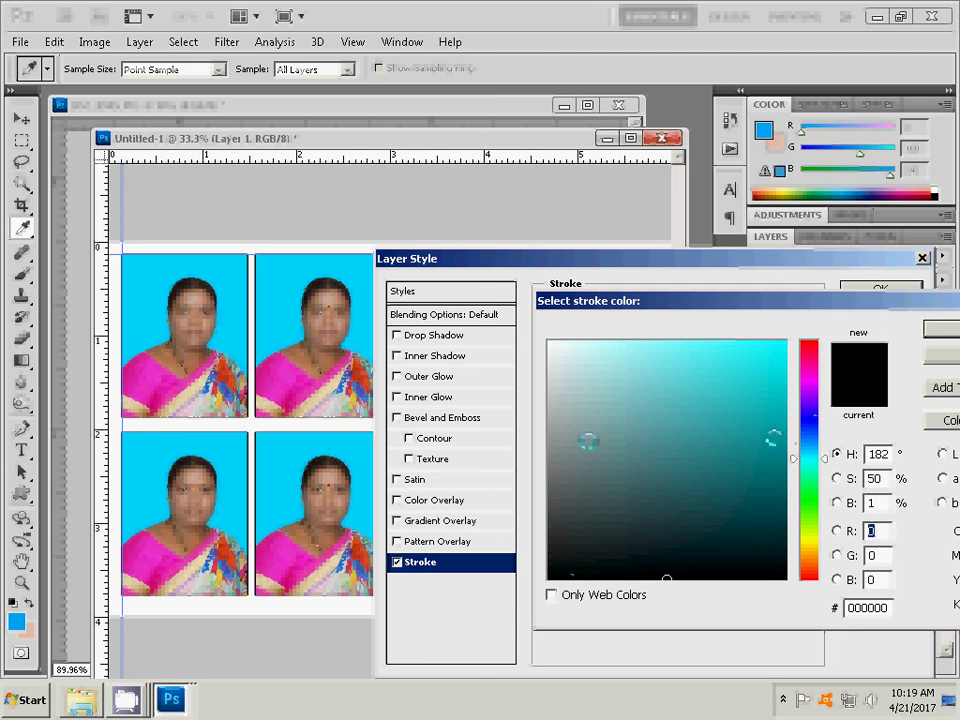
{"action": "left_click", "coordinate": [549, 577]}
{"action": "key", "text": "Return"}
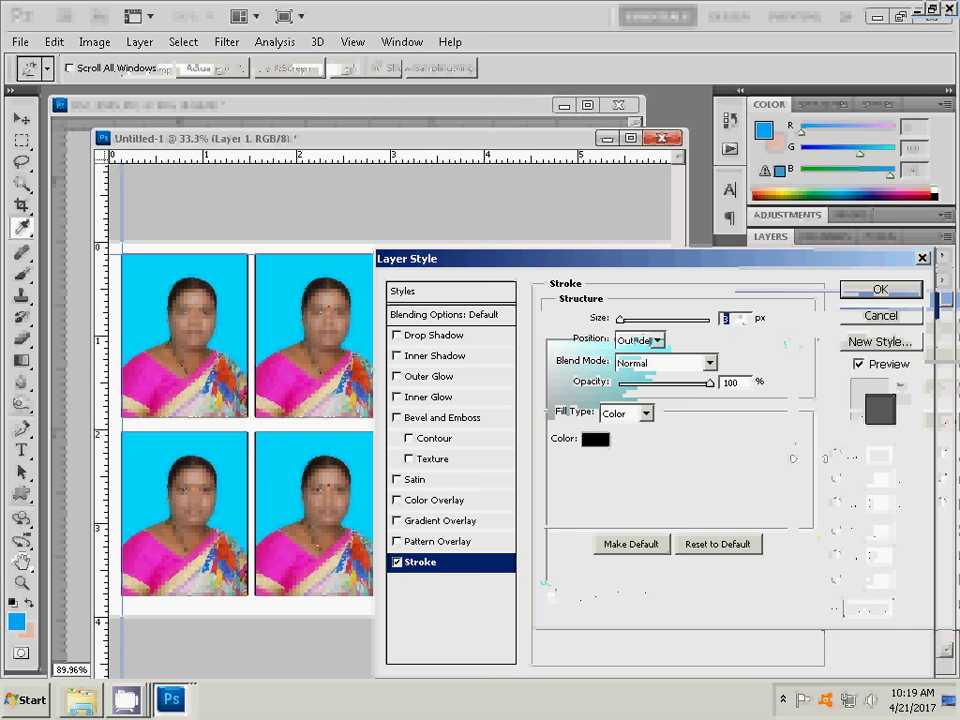
{"action": "type", "text": "1"}
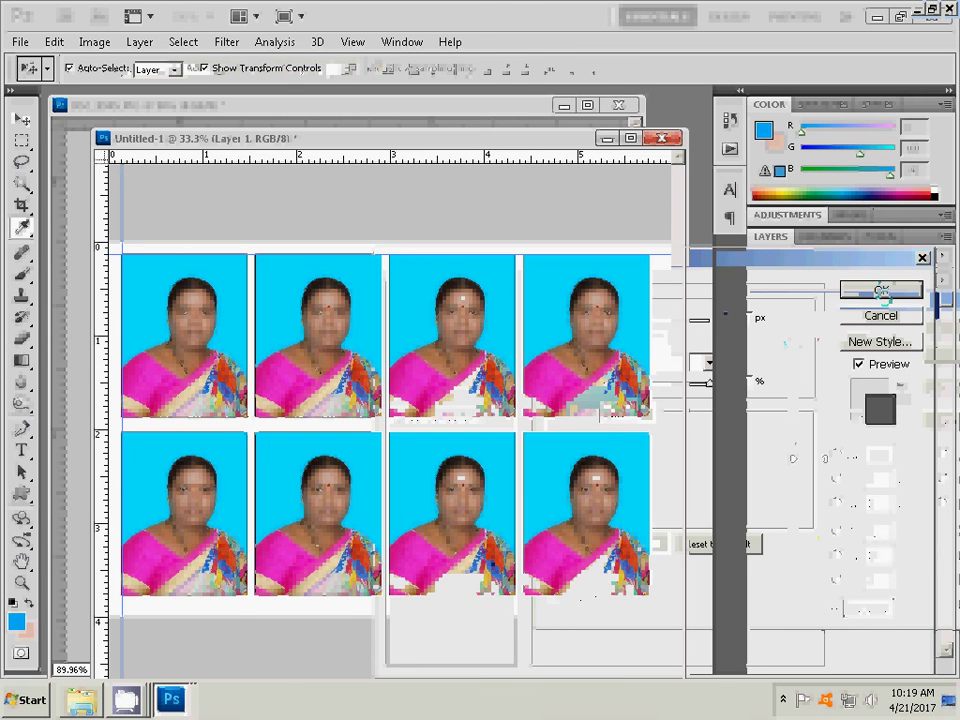
{"action": "left_click", "coordinate": [136, 42]}
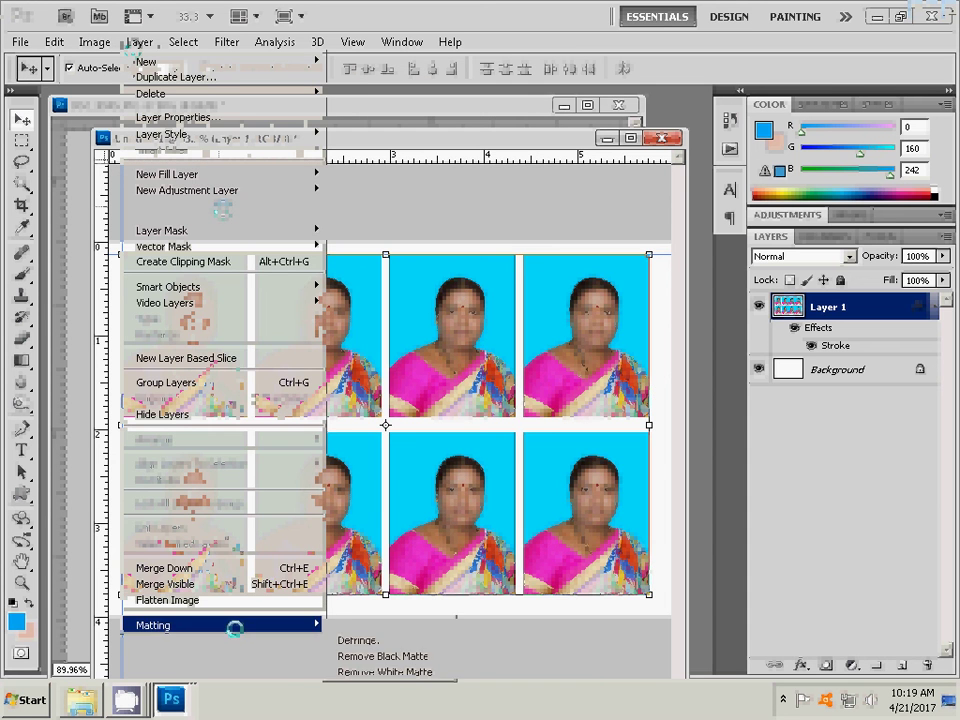
Merge Visible to flatten Layer 1 and its stroke into the Background
{"action": "left_click", "coordinate": [190, 584]}
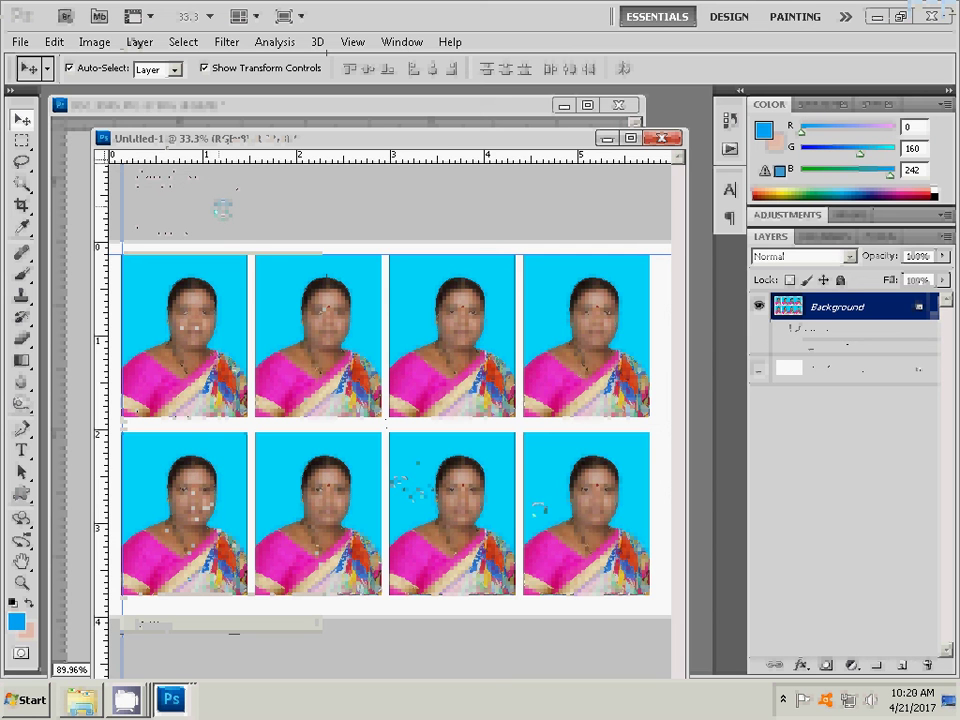
{"action": "left_click", "coordinate": [21, 43]}
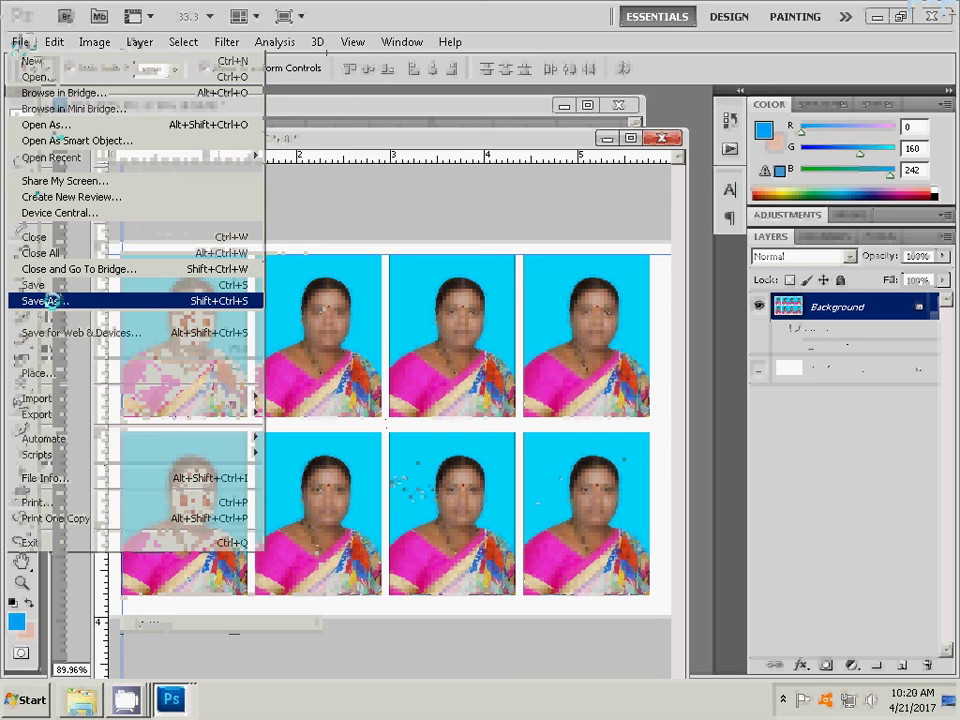
Save the sheet as JPEG 2-4x6=4.jpg in folder 21, accepting the default JPEG options
{"action": "left_click", "coordinate": [48, 300]}
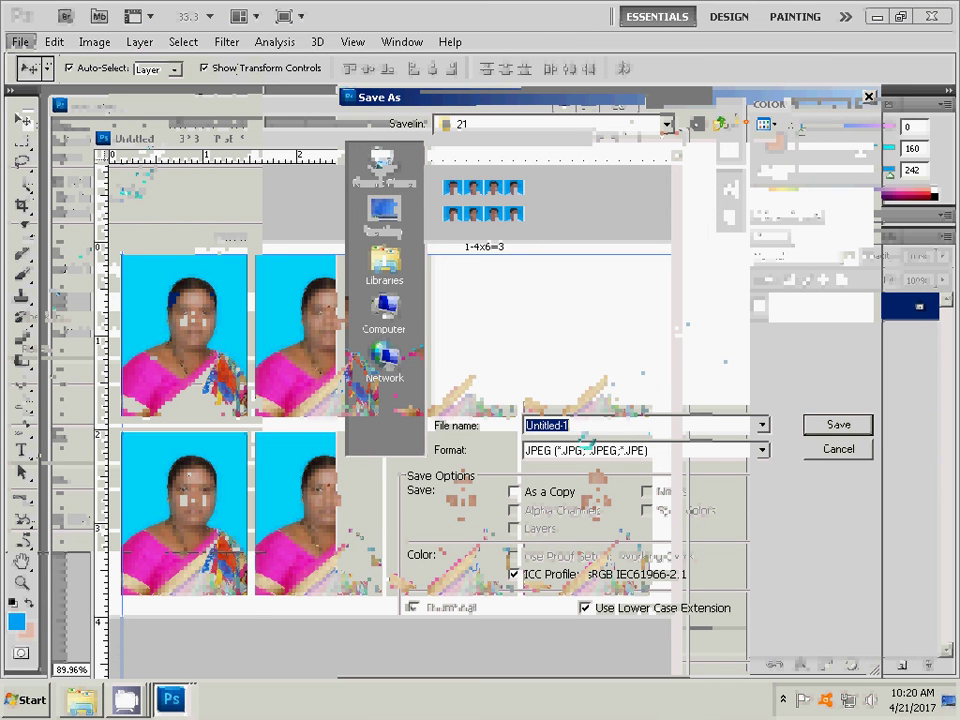
{"action": "type", "text": "2-4x6=4"}
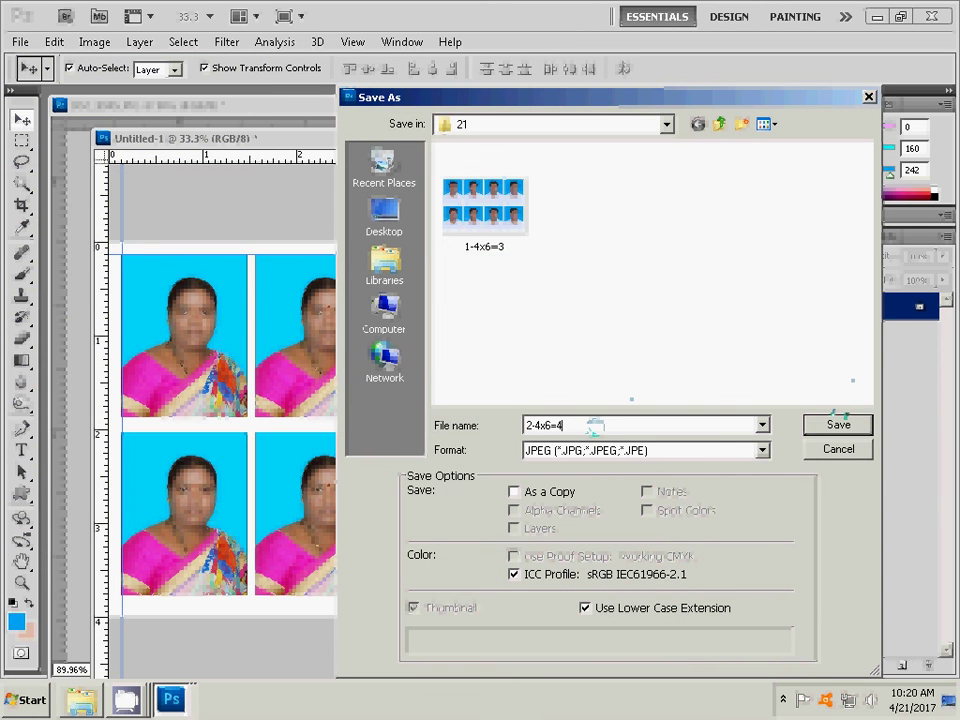
{"action": "left_click", "coordinate": [836, 424]}
{"action": "left_click", "coordinate": [497, 241]}
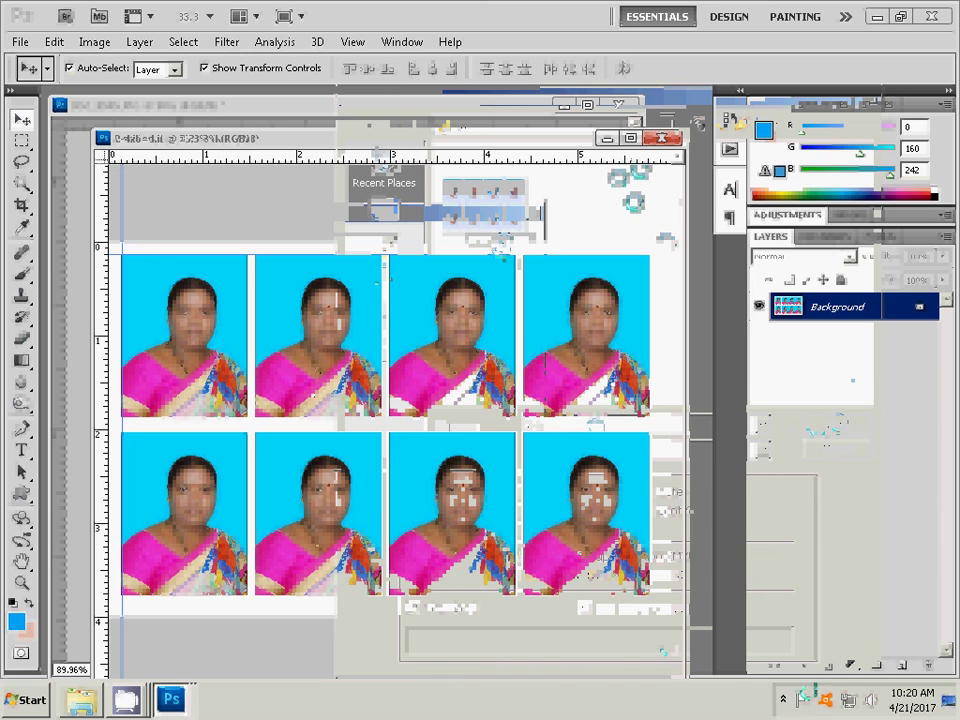
{"action": "left_click", "coordinate": [784, 699]}
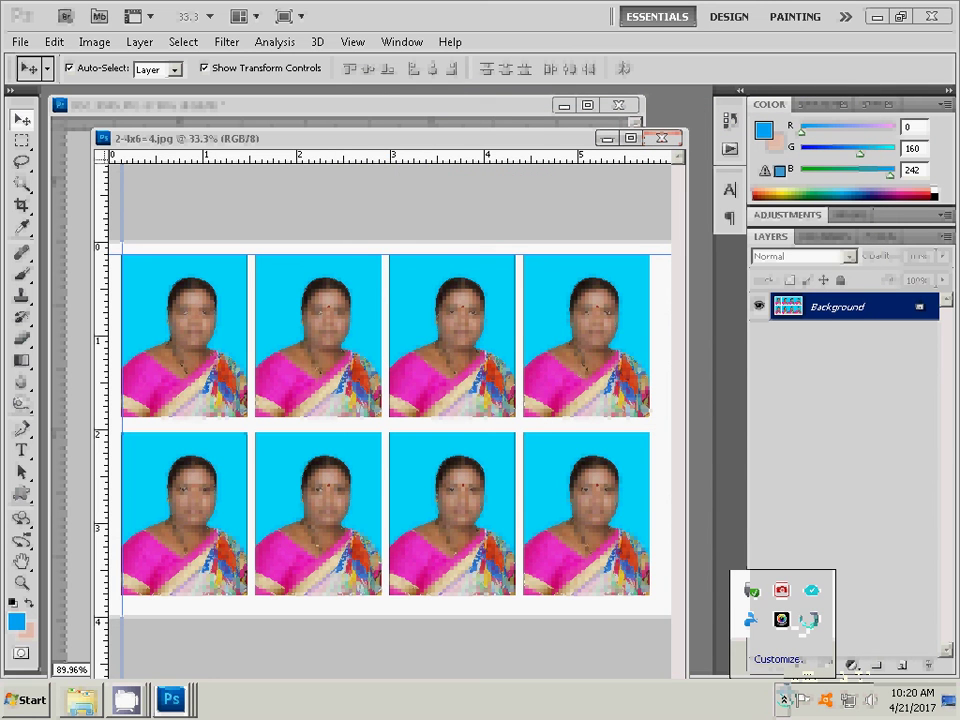